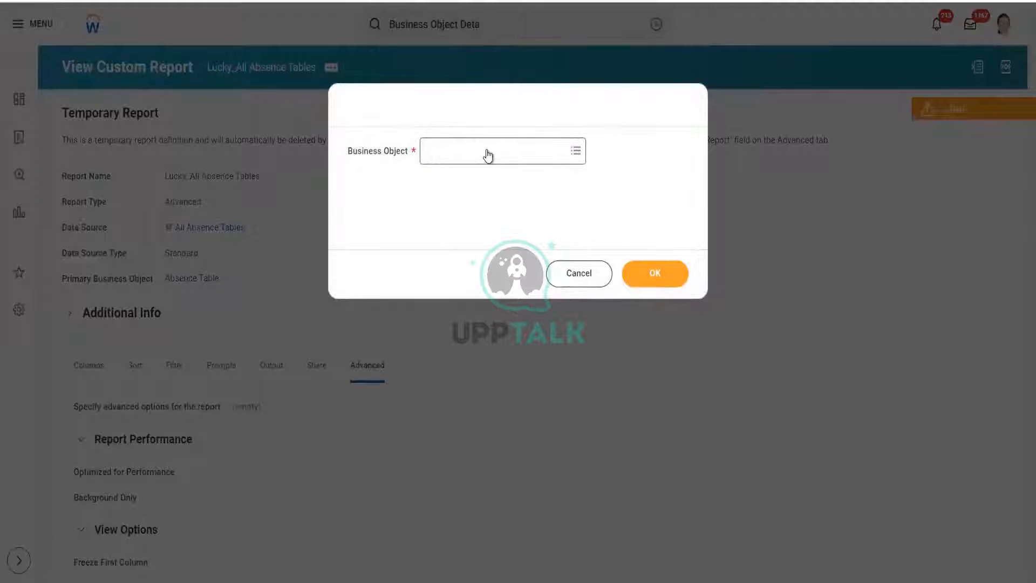
- Search the business objects for "job", select Job Profile and try to submit it for Business Object Details
left_click(488, 155)
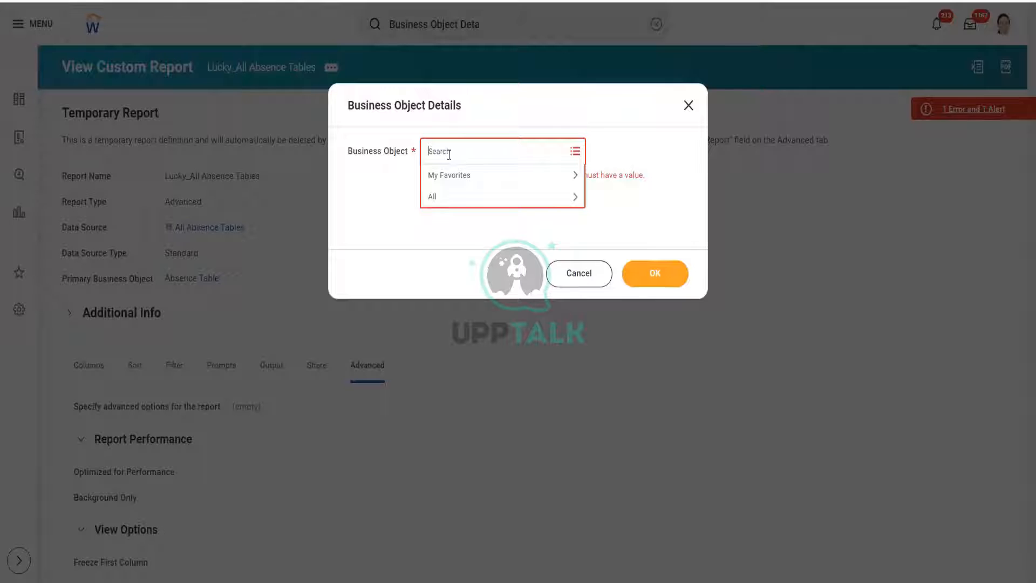
type("job")
key("Return")
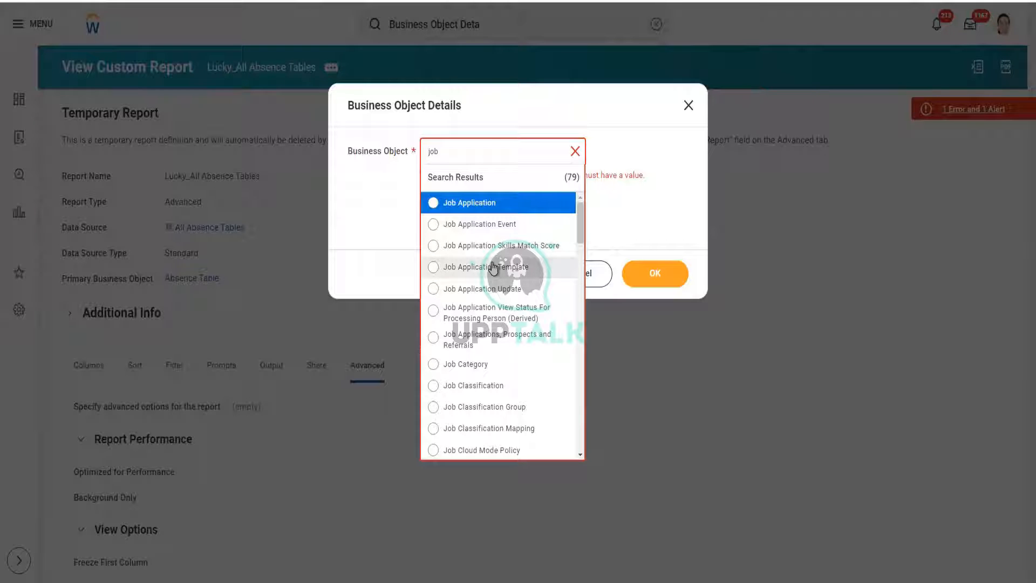
scroll(497, 281, "down", 3)
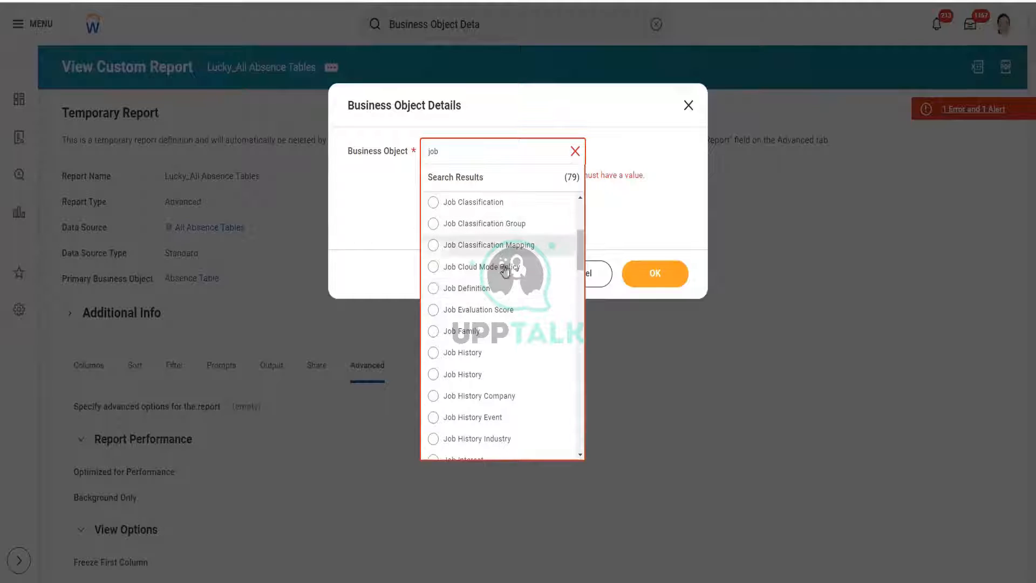
scroll(528, 299, "down", 1)
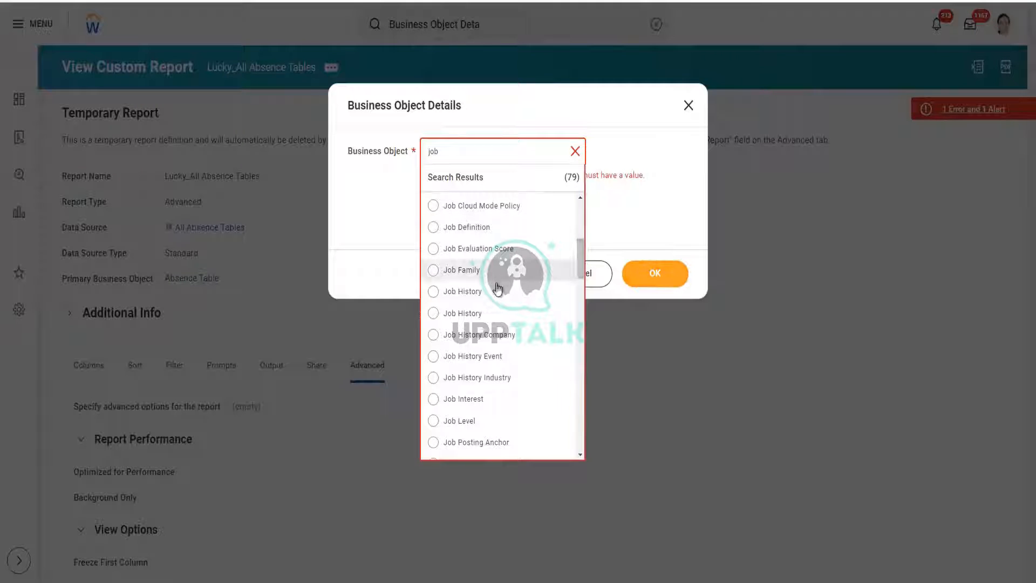
scroll(498, 289, "down", 1)
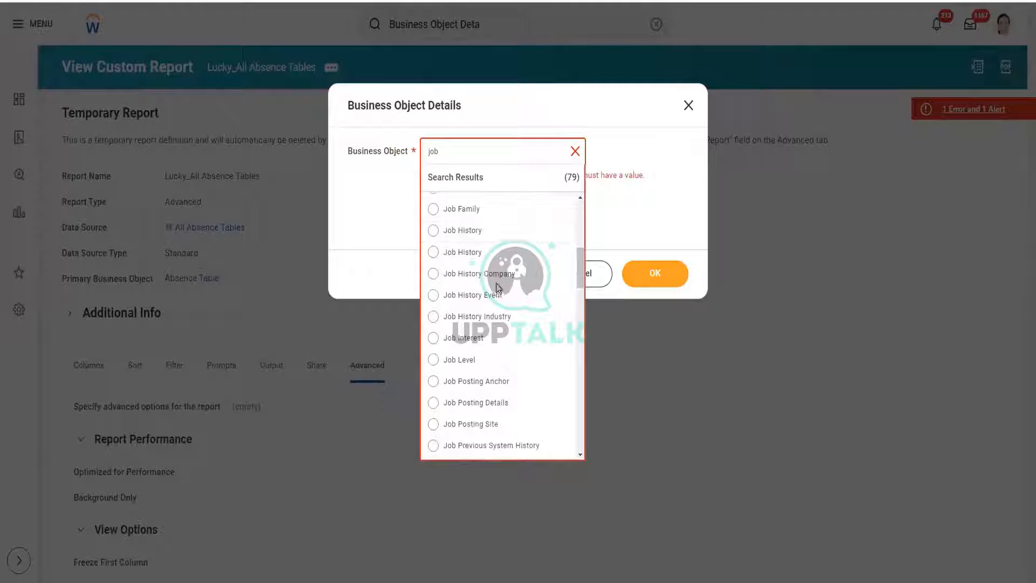
scroll(497, 289, "down", 2)
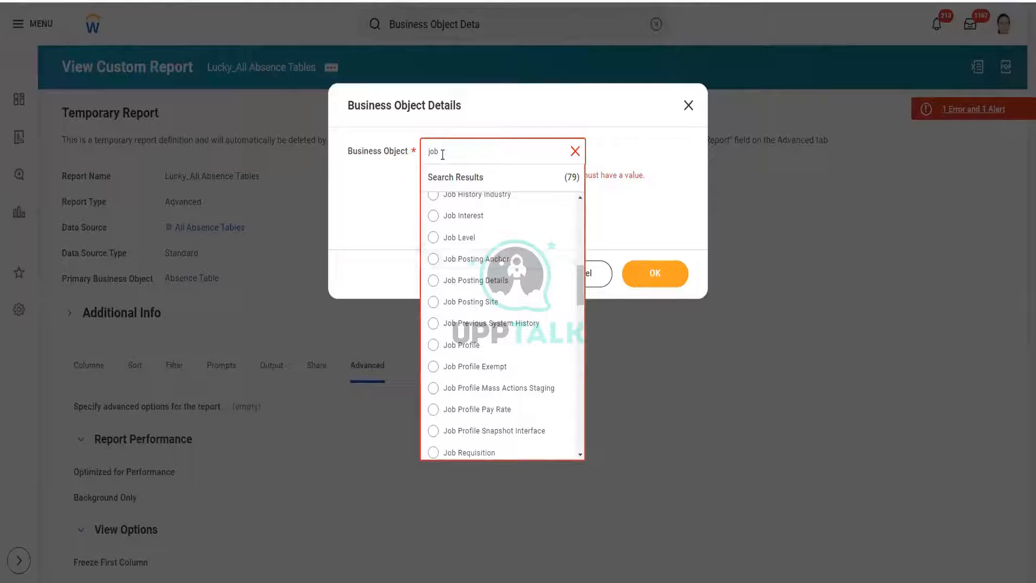
left_click(459, 352)
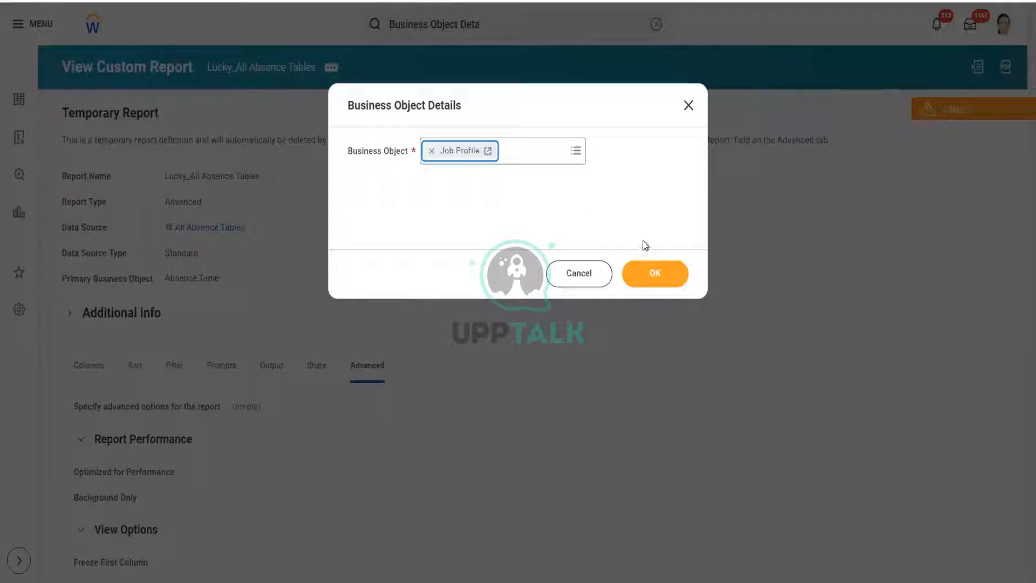
left_click(652, 274)
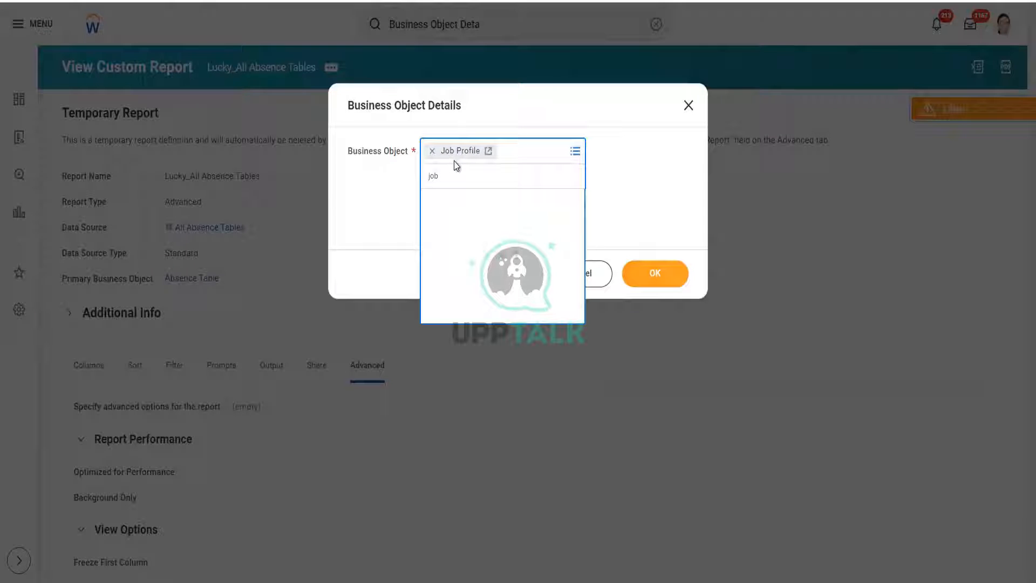
left_click(647, 234)
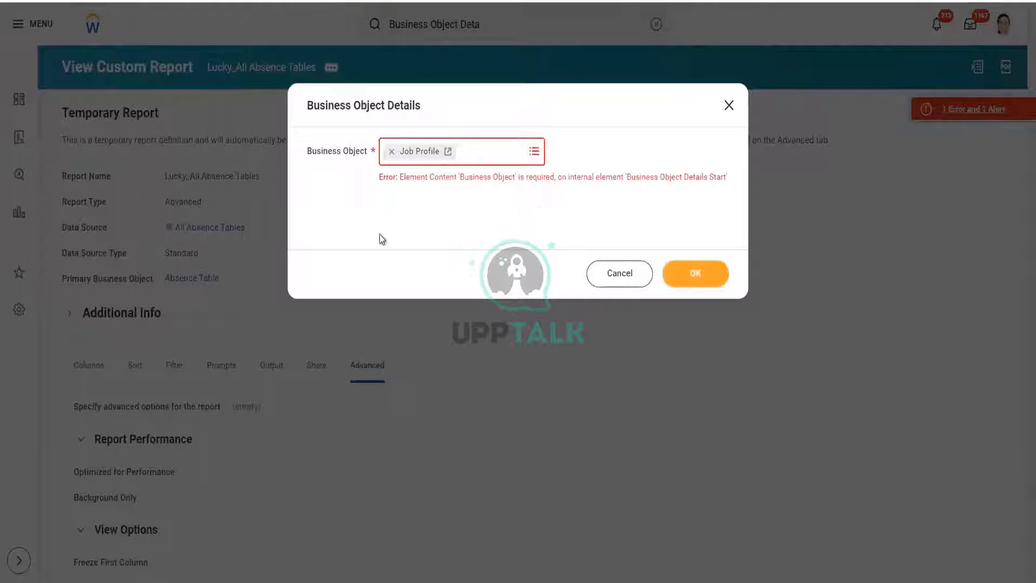
- Clear the Business Object field, reselect Job Profile by searching for "job prof", and open its Business Object Details
left_click(388, 154)
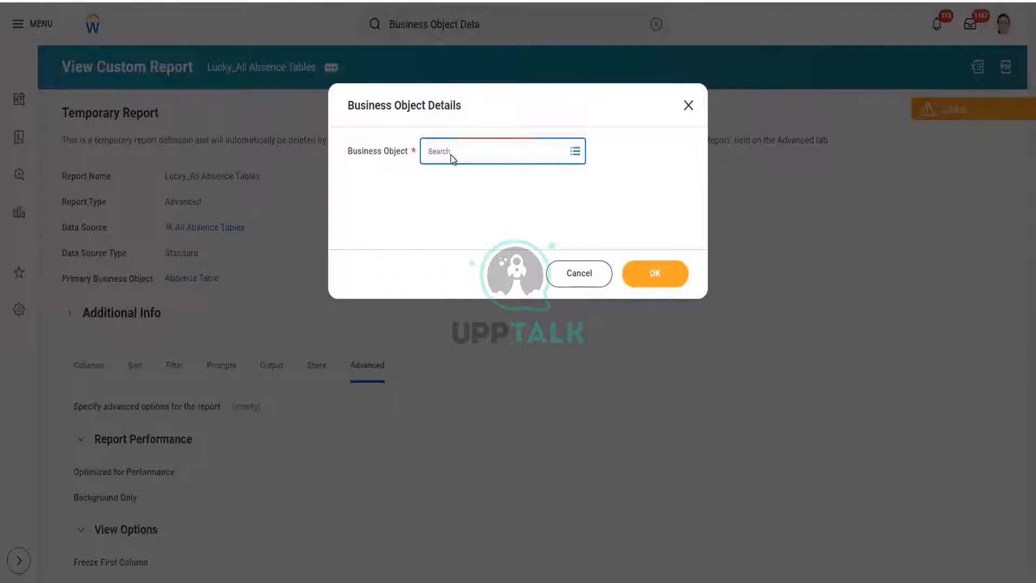
left_click(452, 155)
type("job prof")
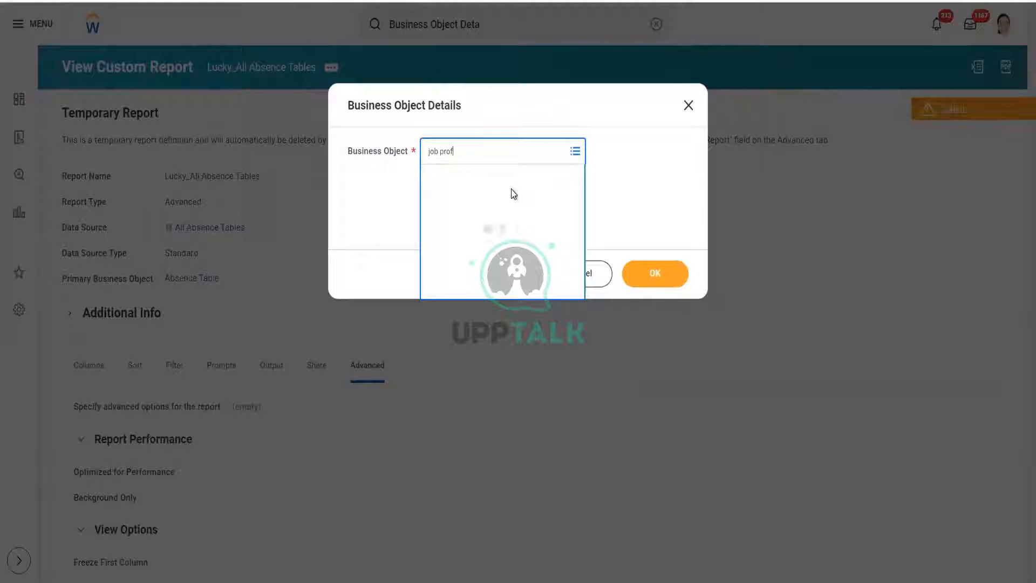
left_click(497, 206)
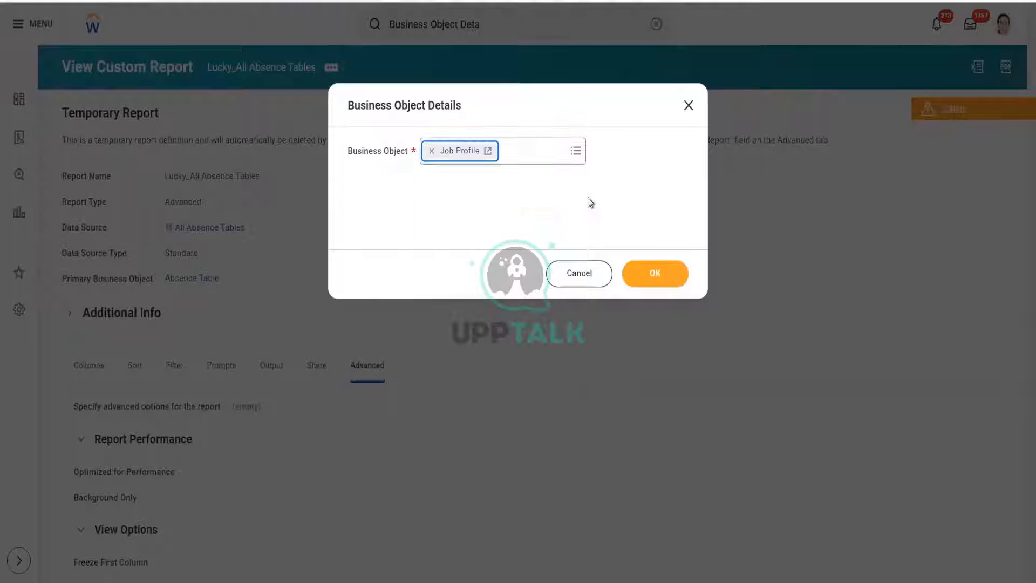
left_click(652, 277)
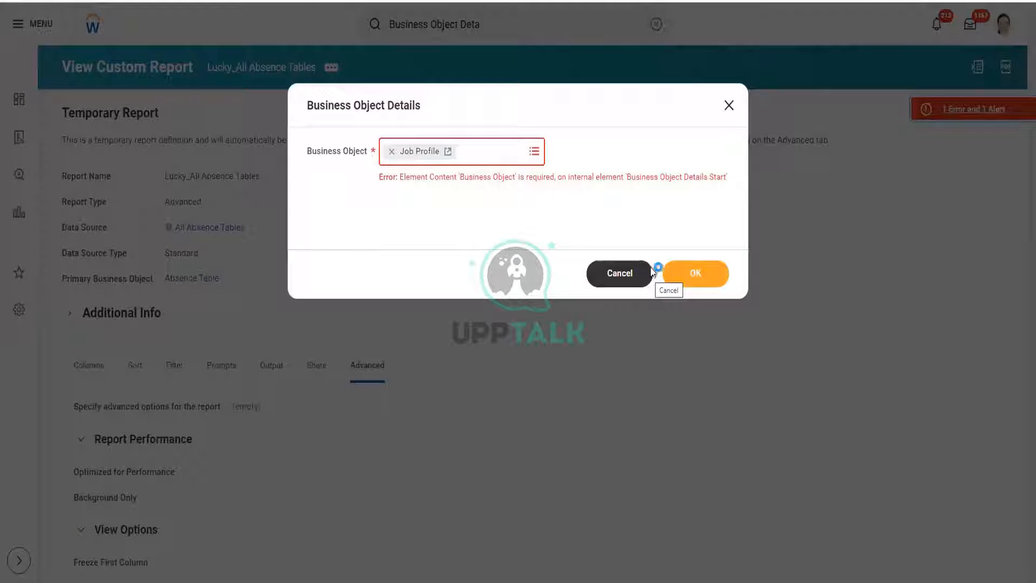
left_click(695, 282)
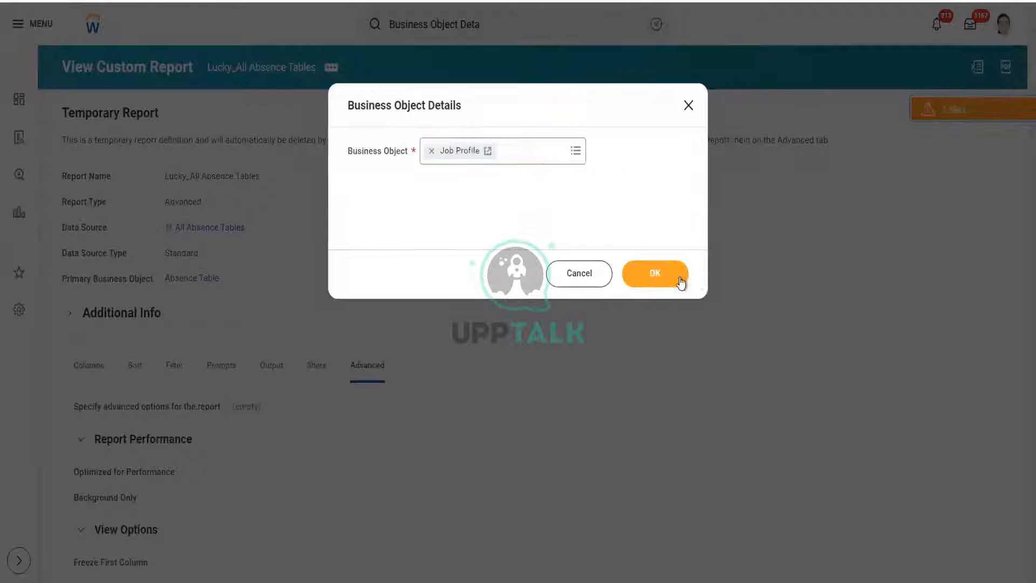
left_click(678, 281)
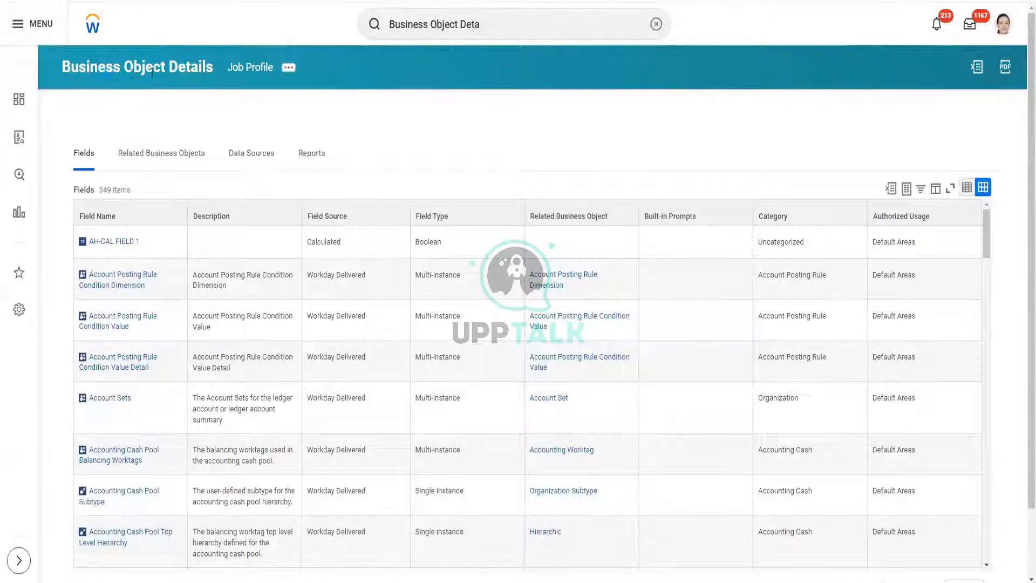
left_click_drag(68, 66, 221, 70)
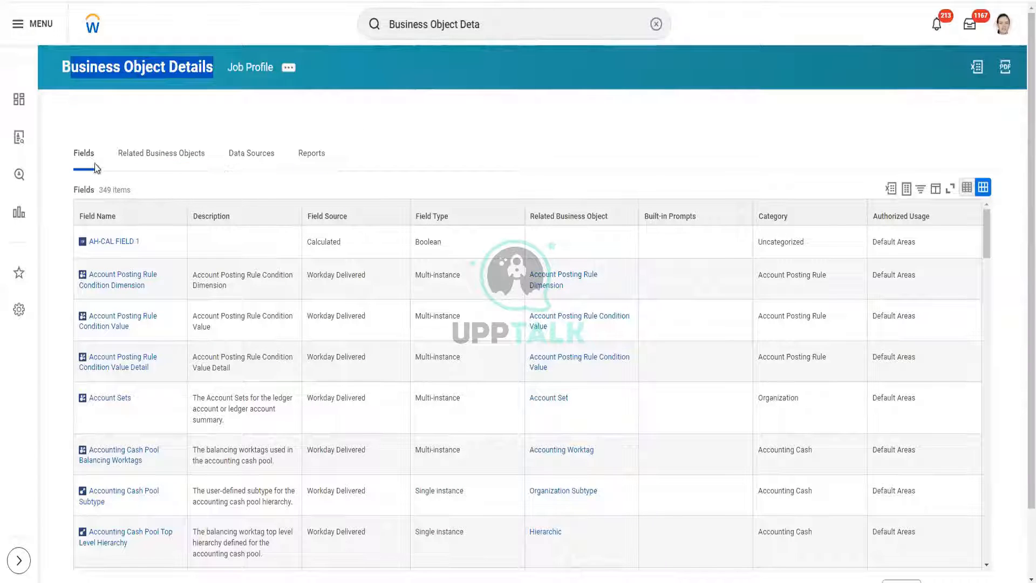
scroll(422, 137, "down", 1)
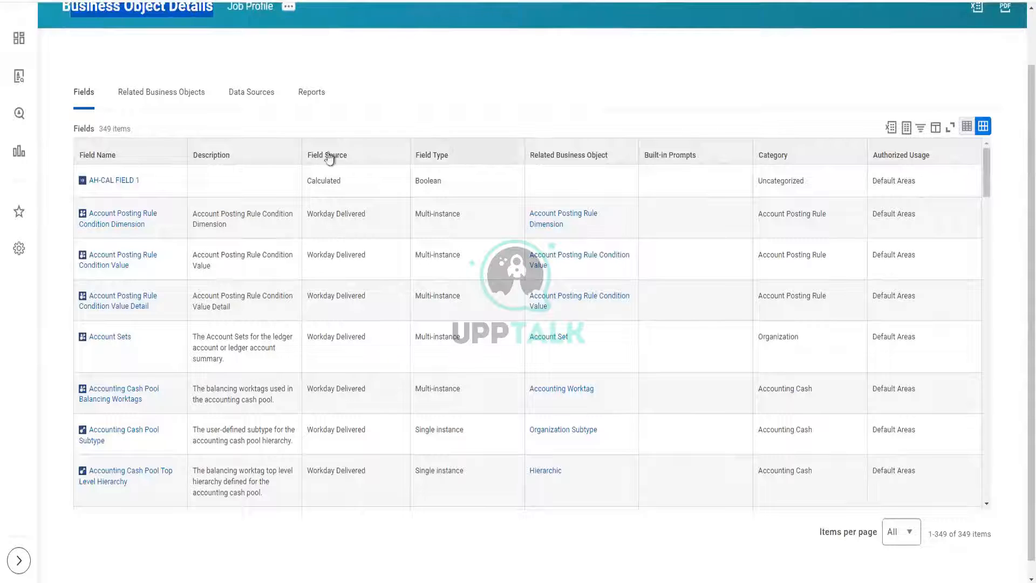
scroll(451, 114, "up", 1)
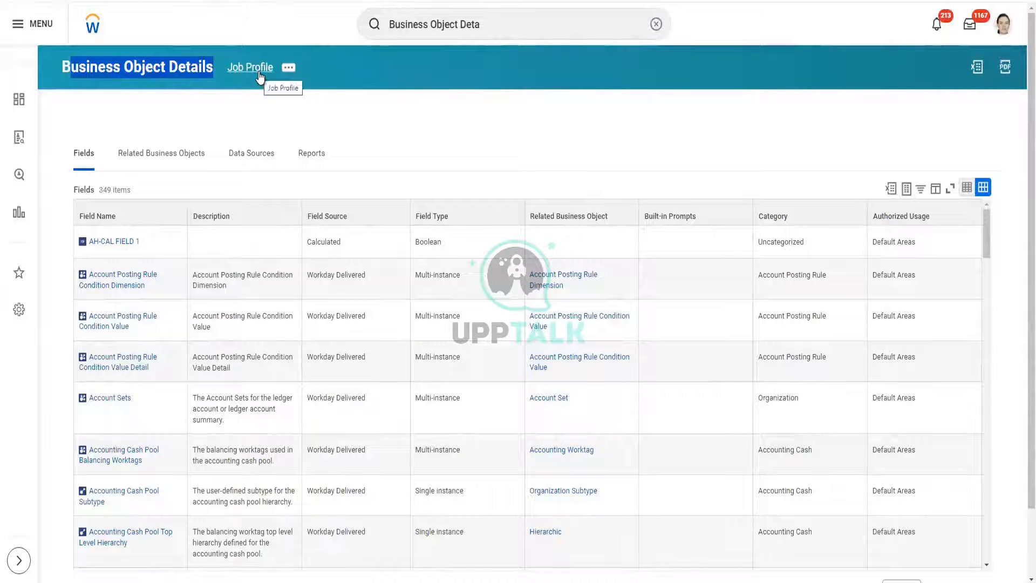
- Filter the Fields table by Field Name so that it is Job Description, found by searching for "descriptio"
left_click(136, 217)
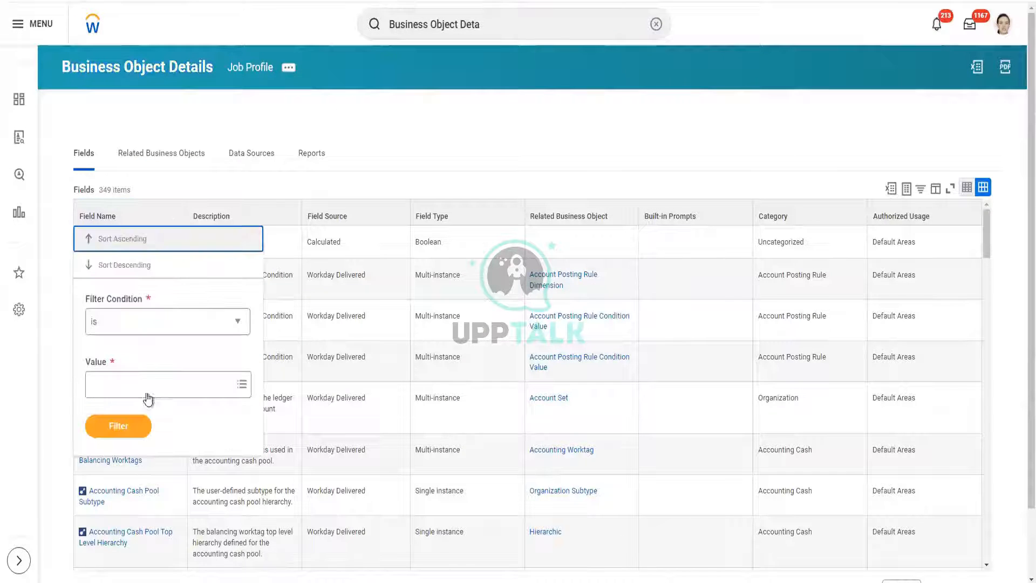
left_click(151, 385)
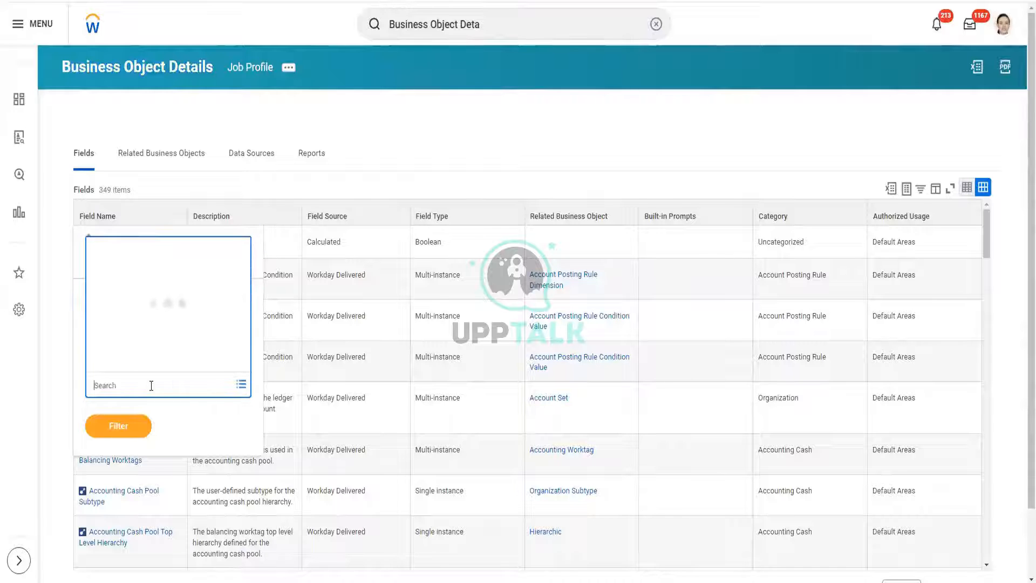
type("descriptio")
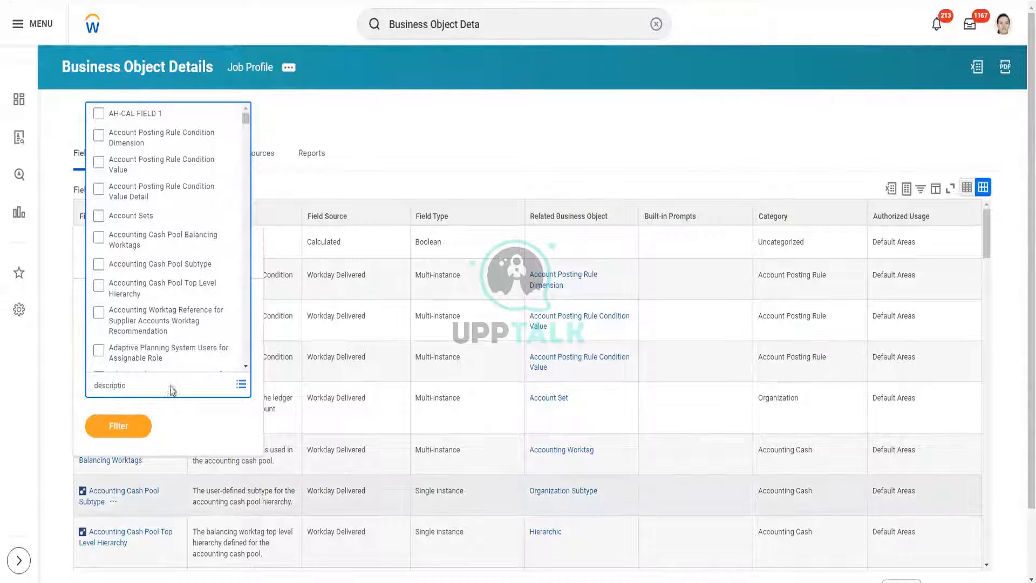
key("Return")
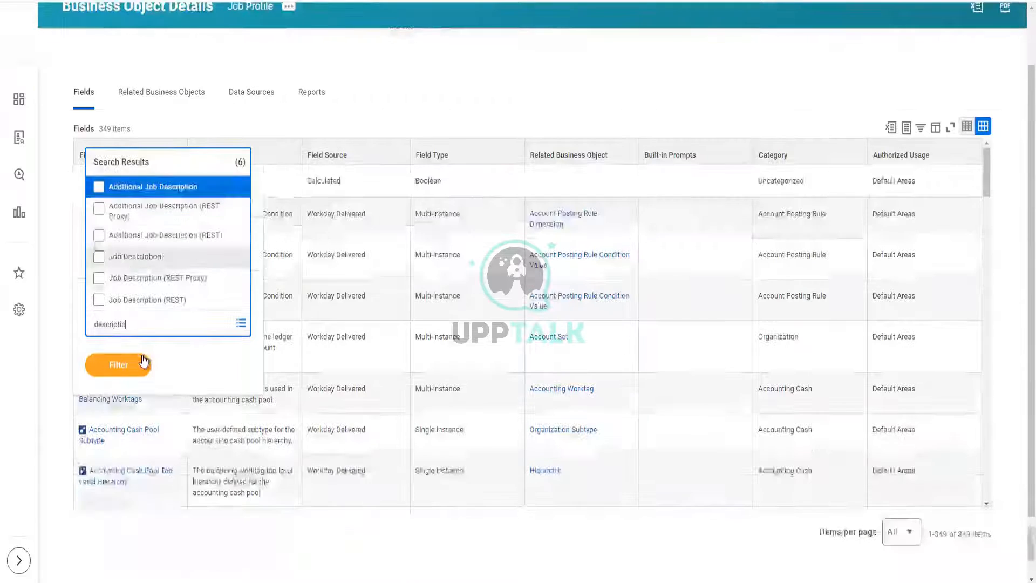
scroll(145, 324, "down", 1)
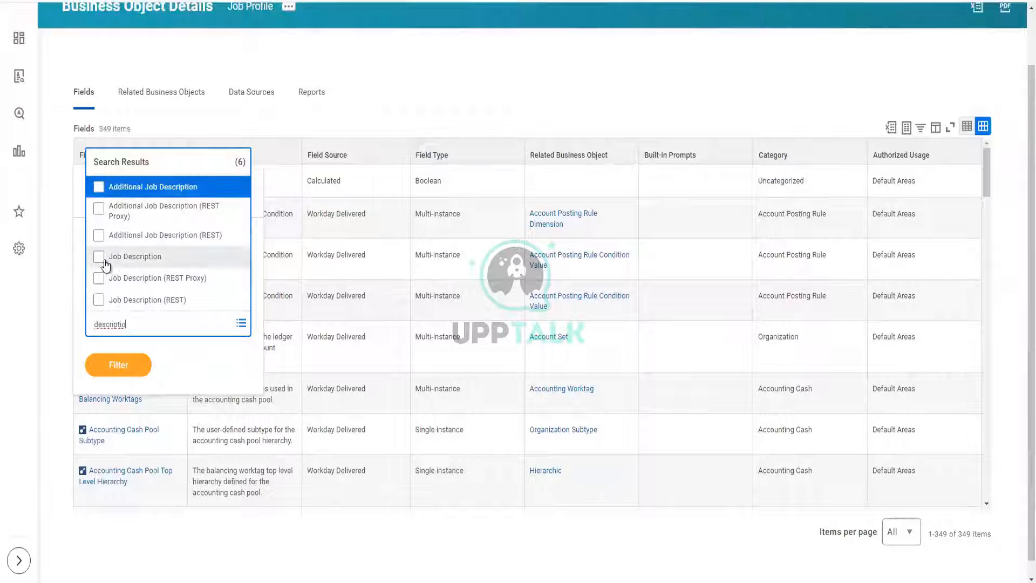
left_click(136, 259)
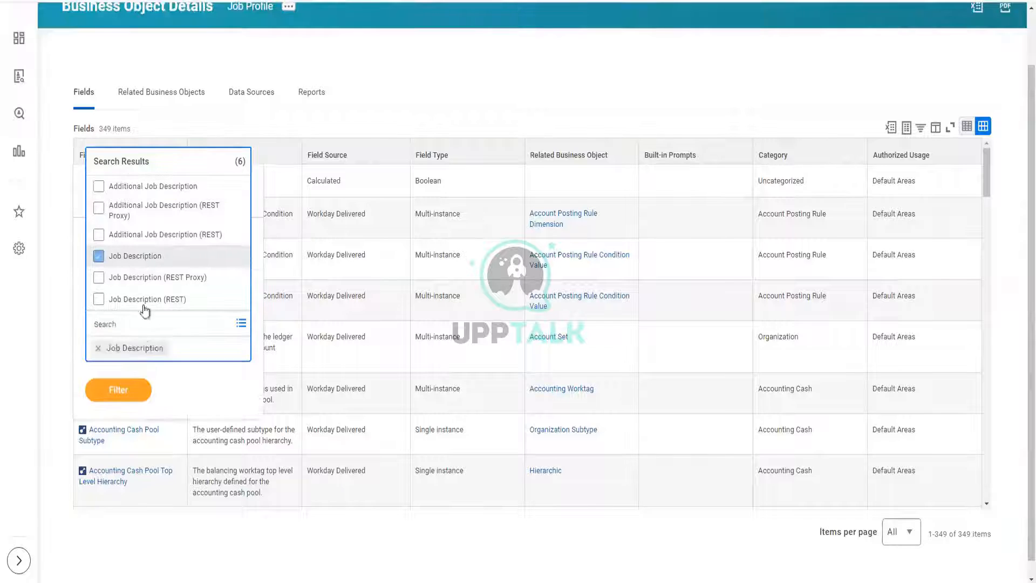
left_click(133, 390)
left_click(131, 367)
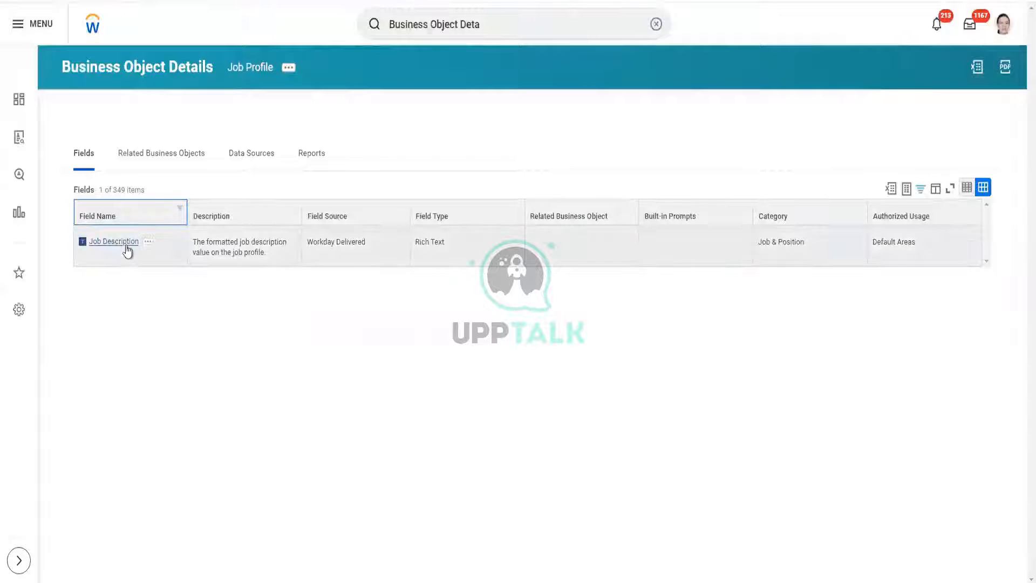
- Inspect the report field details of Job Description through its related actions and close the preview
mouse_move(143, 249)
left_click(147, 245)
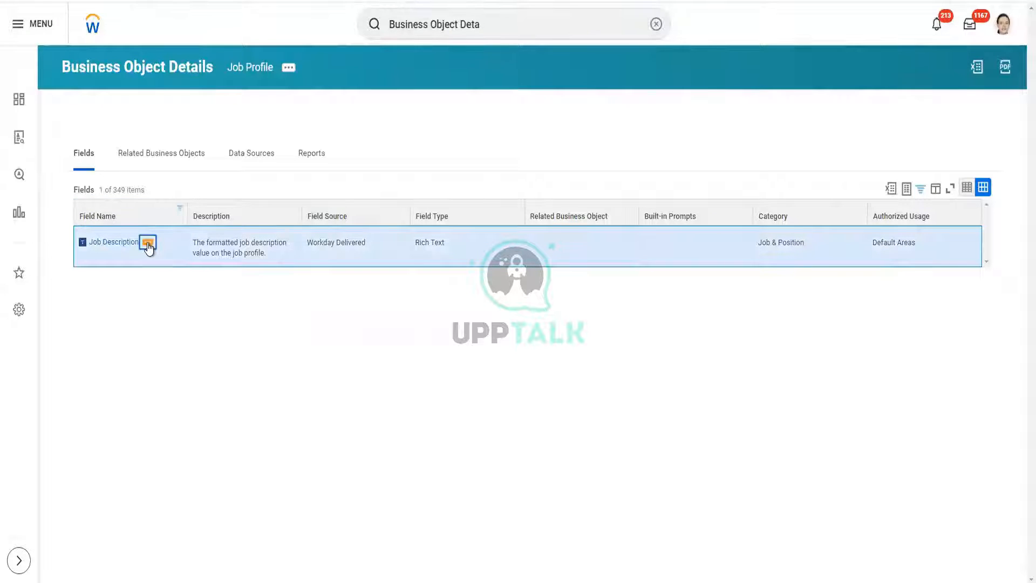
left_click(148, 244)
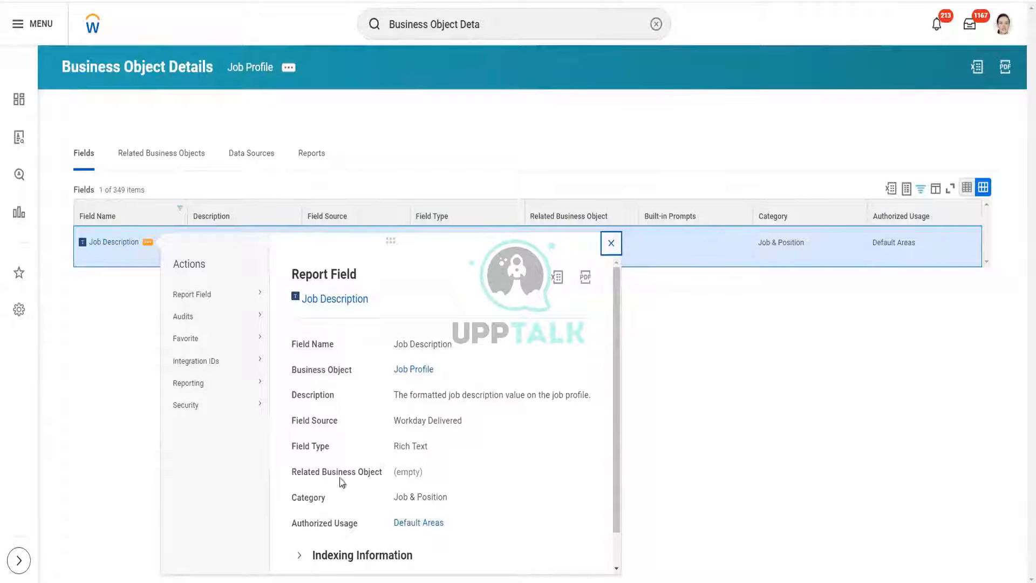
left_click(708, 420)
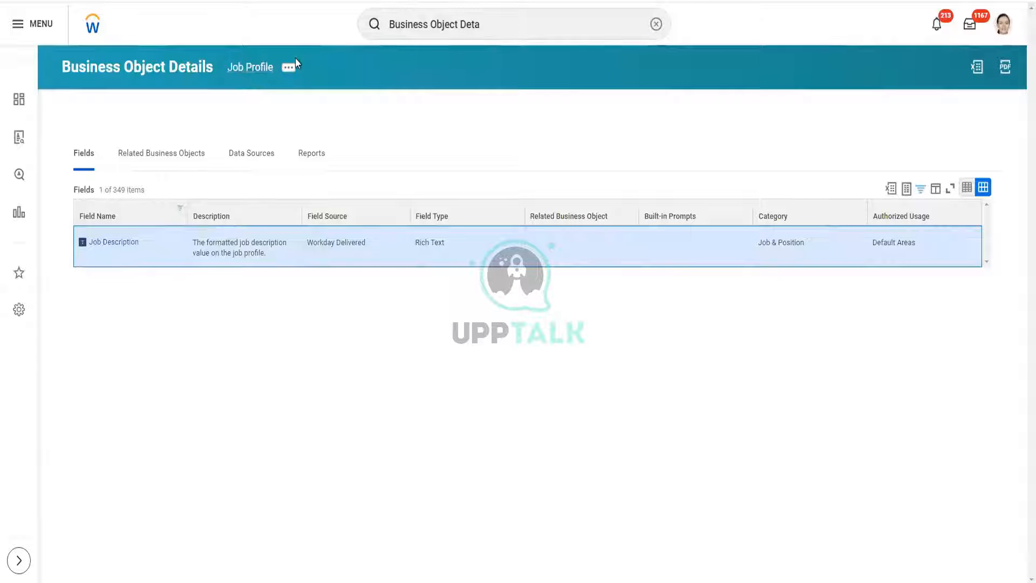
- Remove the Job Description filter from the Field Name column
mouse_move(134, 249)
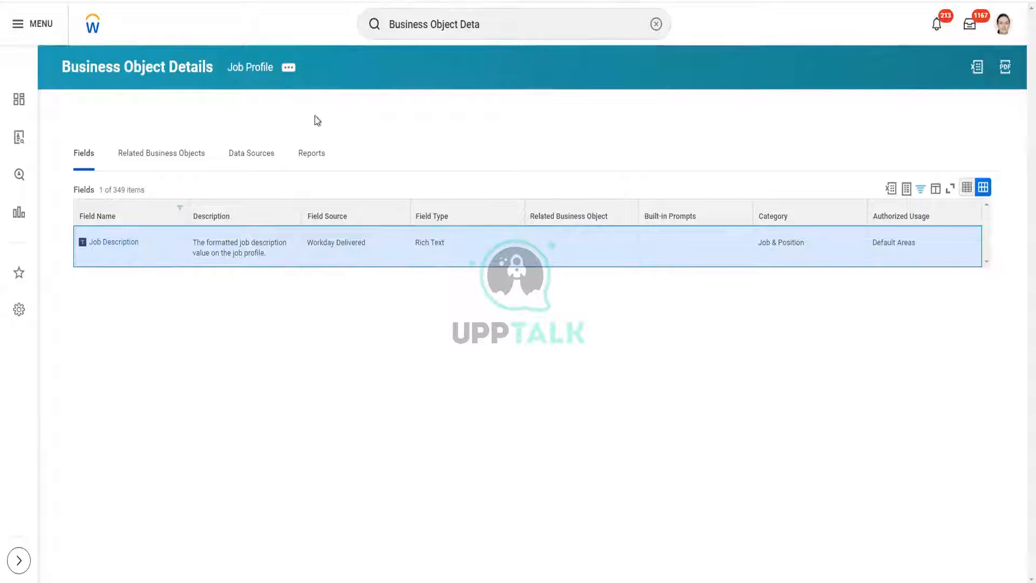
left_click(103, 216)
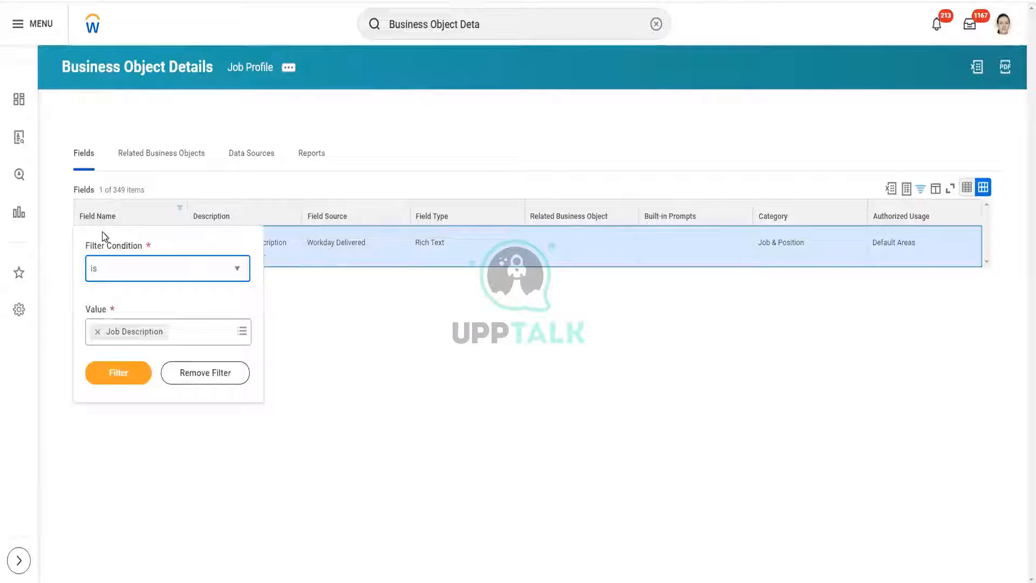
left_click(189, 378)
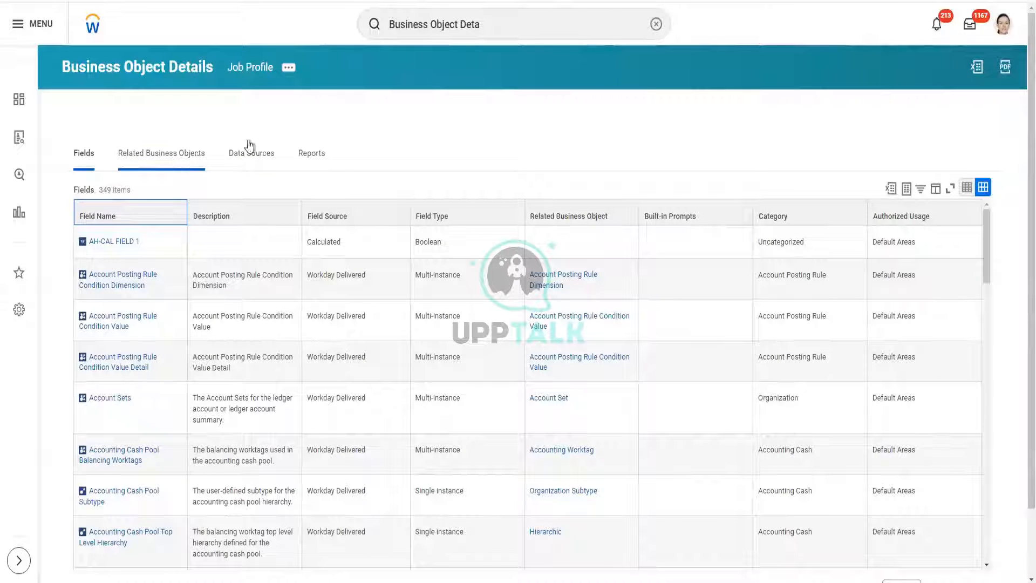
- Examine Job Profile's related business objects, viewing the field behind its link to Supplier and closing that view
left_click(180, 165)
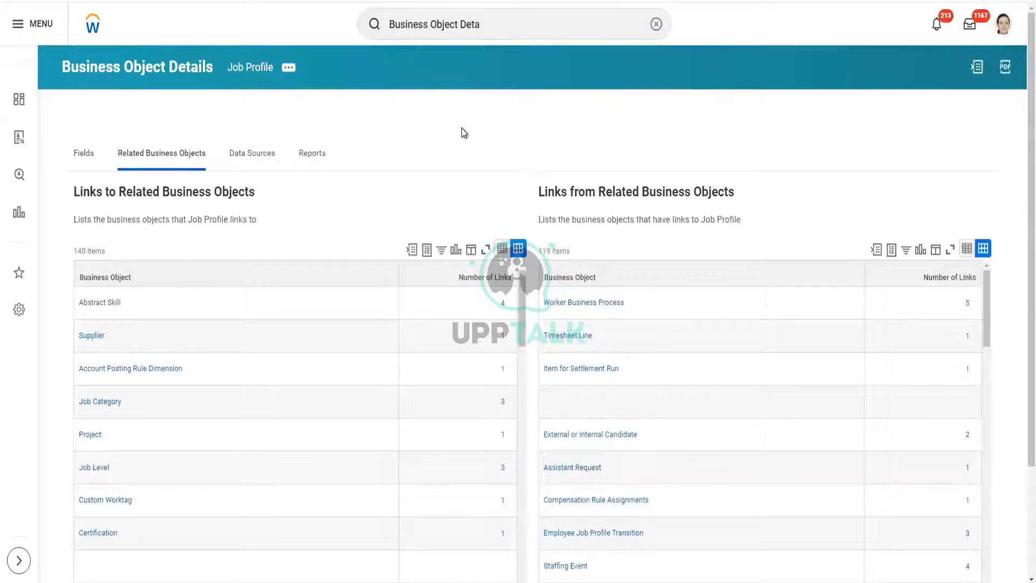
scroll(462, 131, "down", 1)
scroll(462, 133, "up", 1)
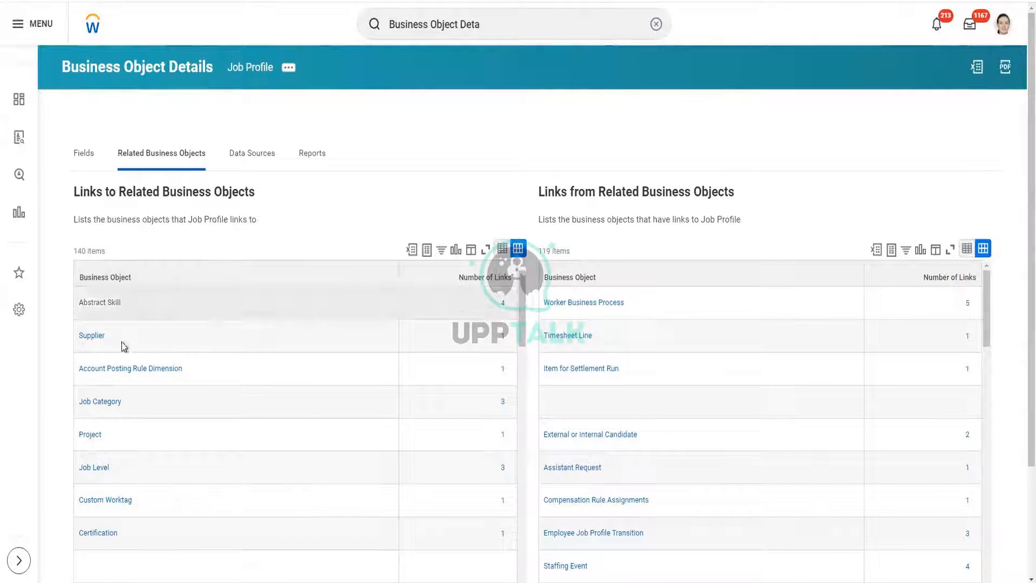
left_click(502, 336)
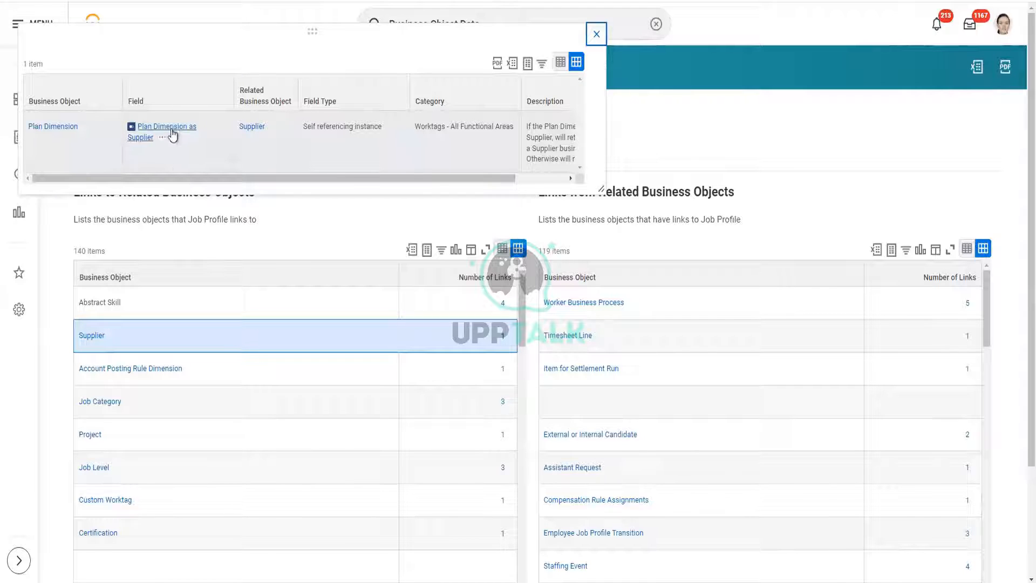
left_click(596, 35)
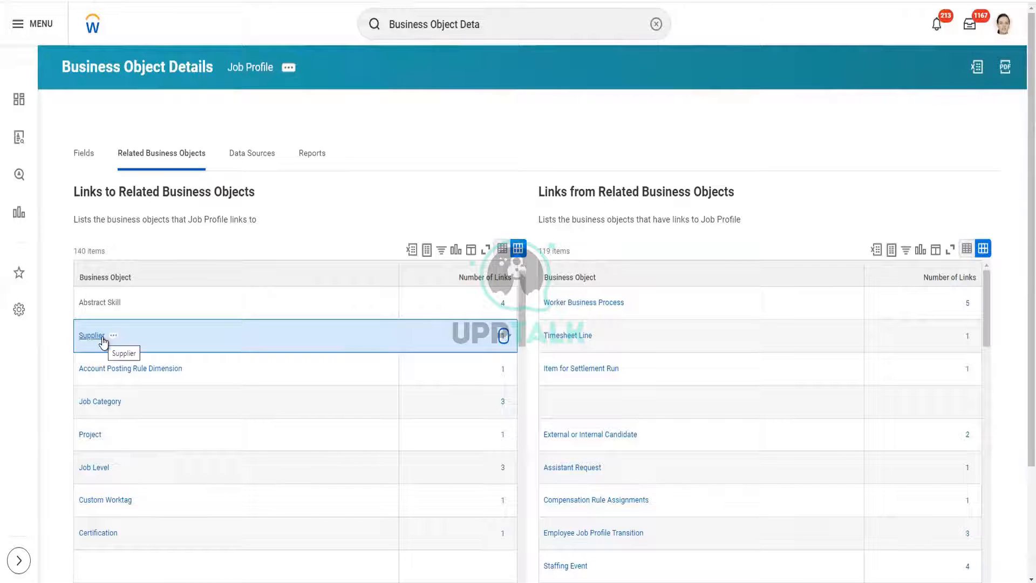
- Examine the links from related business objects to Job Profile, and open Job Profile's data sources
left_click_drag(568, 193, 708, 192)
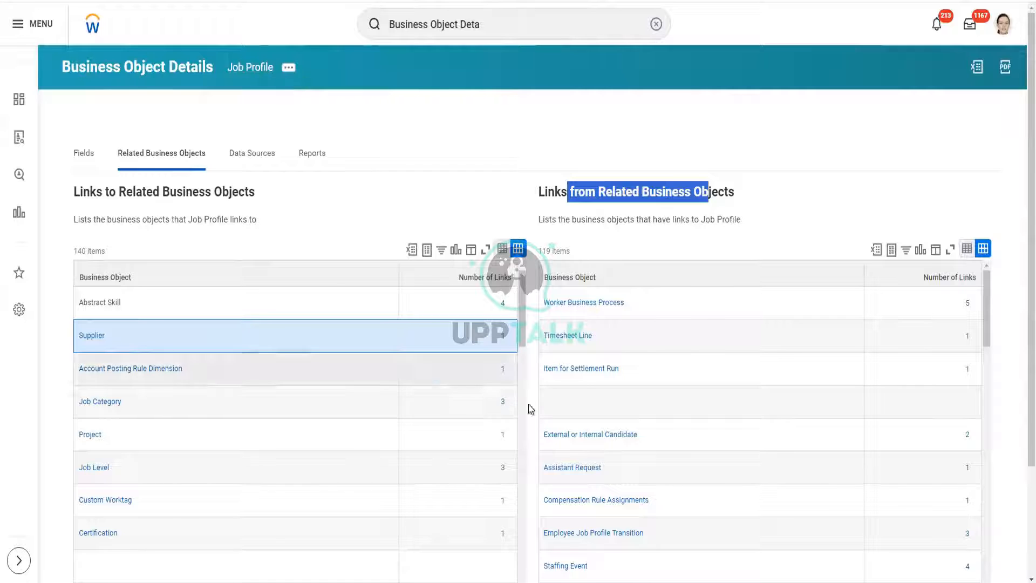
left_click(414, 210)
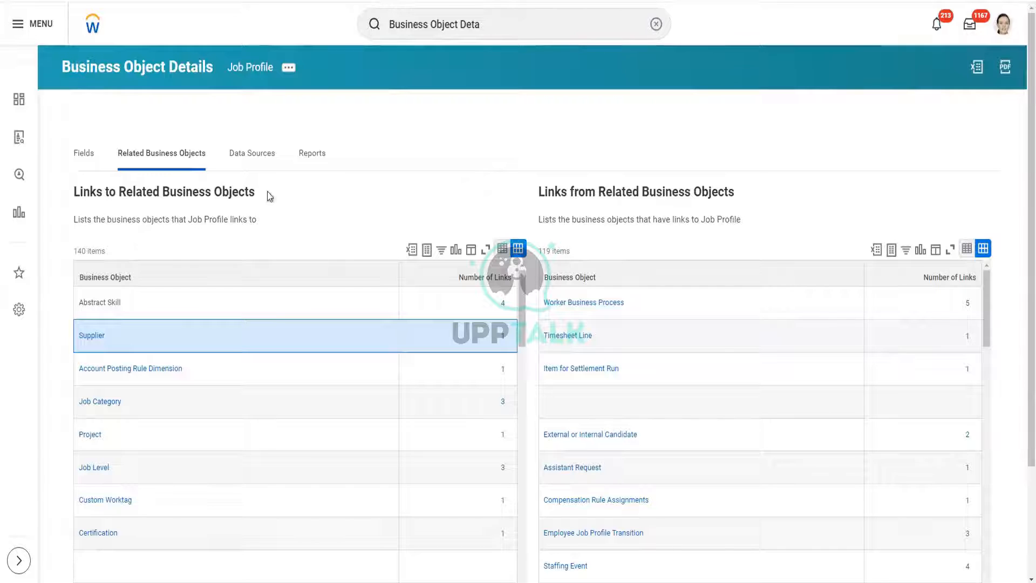
left_click(267, 165)
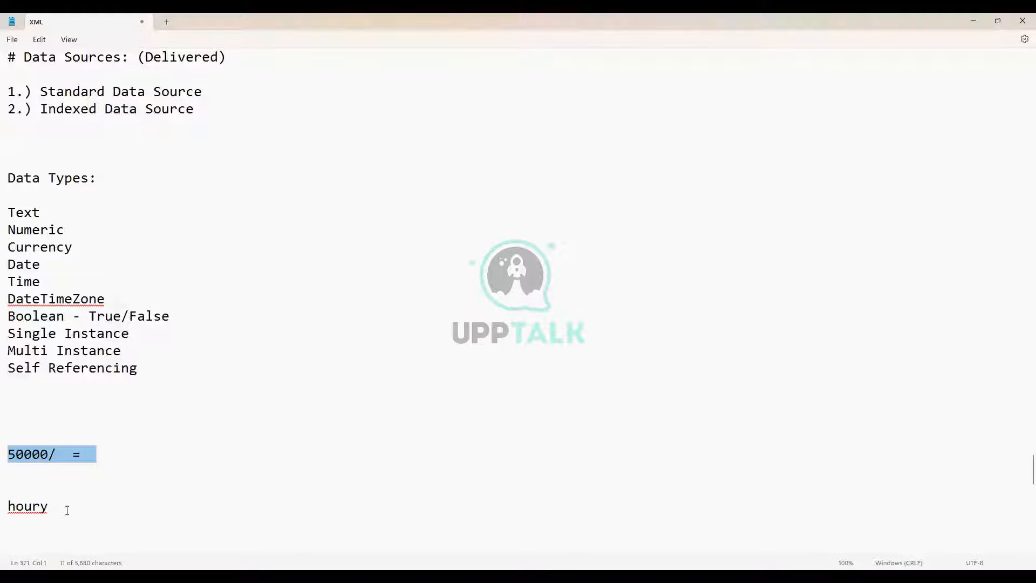
- Switch to the XML notes in Notepad and delete the "50000/ =" and "houry" lines below the data types list
left_click_drag(67, 511, 3, 425)
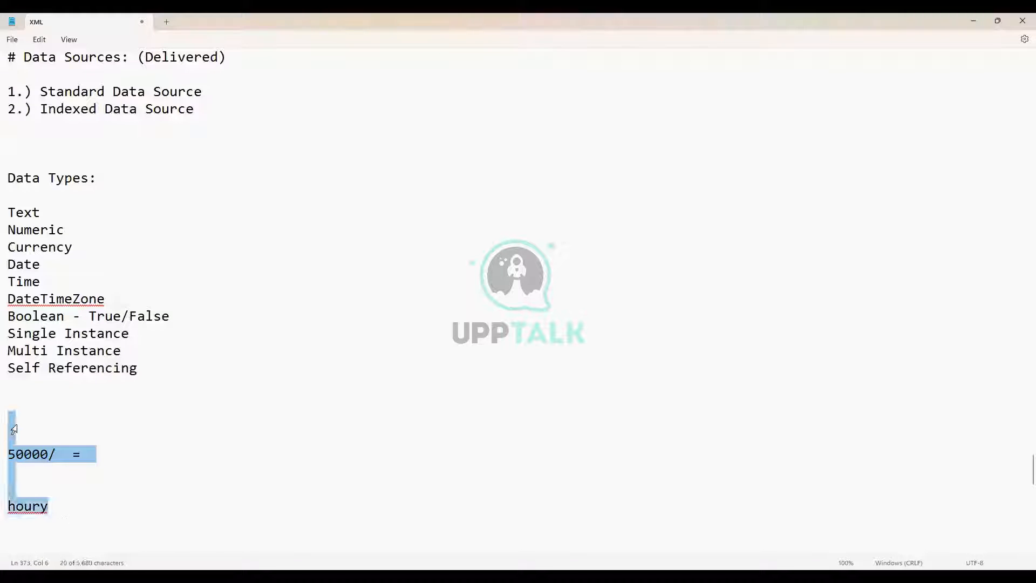
key("BackSpace")
- Review the terminology mapping in the notes, highlighting Business Object for Tables and Data Source for Views
scroll(3, 427, "up", 6)
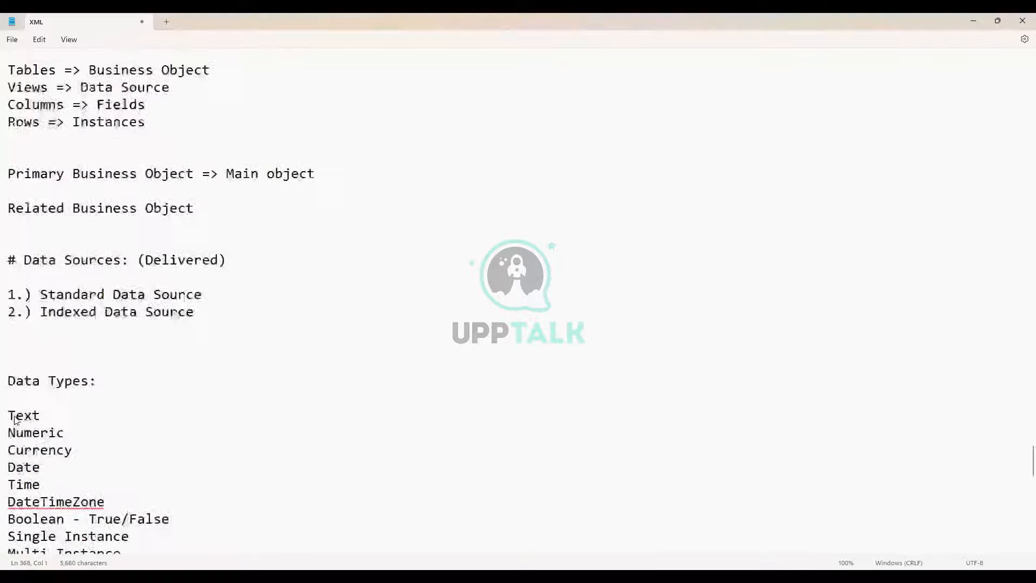
left_click(146, 256)
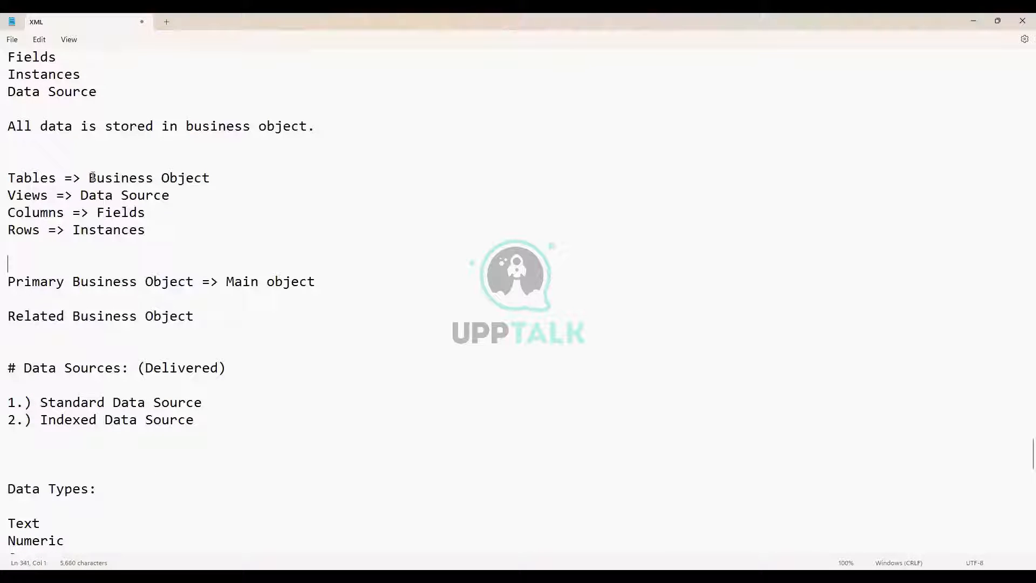
left_click_drag(89, 178, 216, 179)
key("shift+Right")
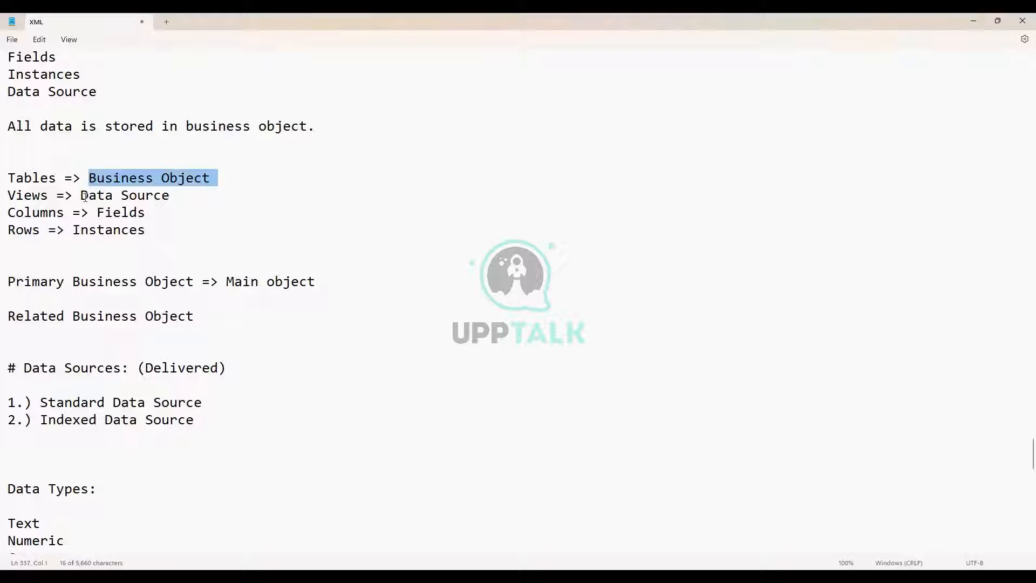
left_click_drag(80, 195, 171, 195)
key("shift+Left")
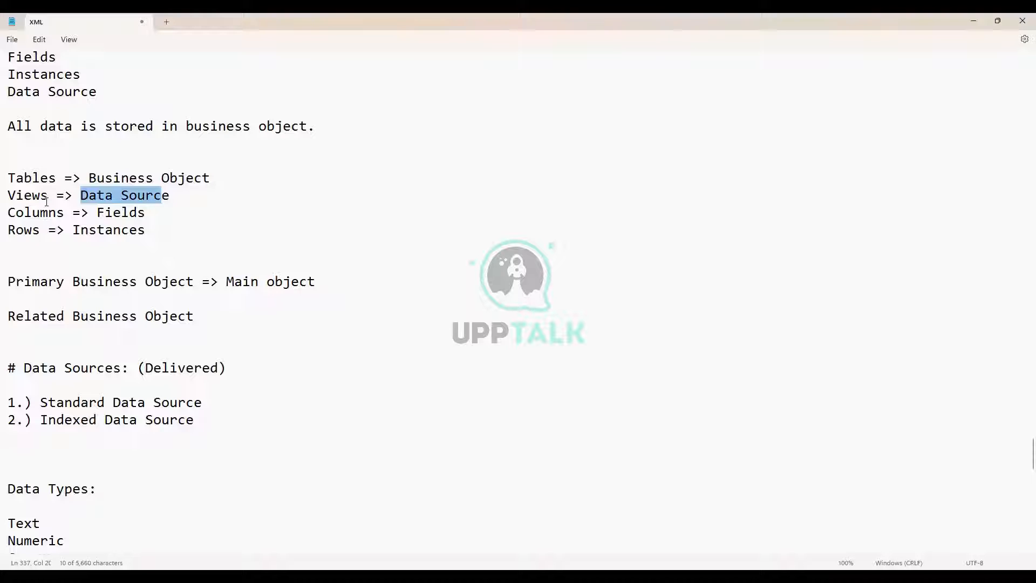
left_click(173, 201)
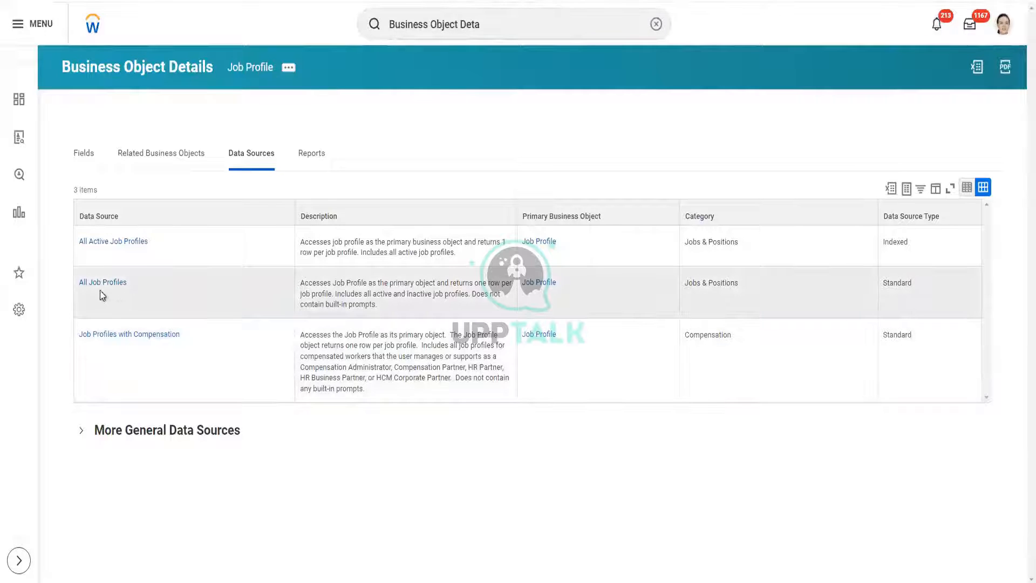
- Switch back to Workday and review Job Profile's data sources and the standard reports that use them
mouse_move(136, 286)
left_click(310, 157)
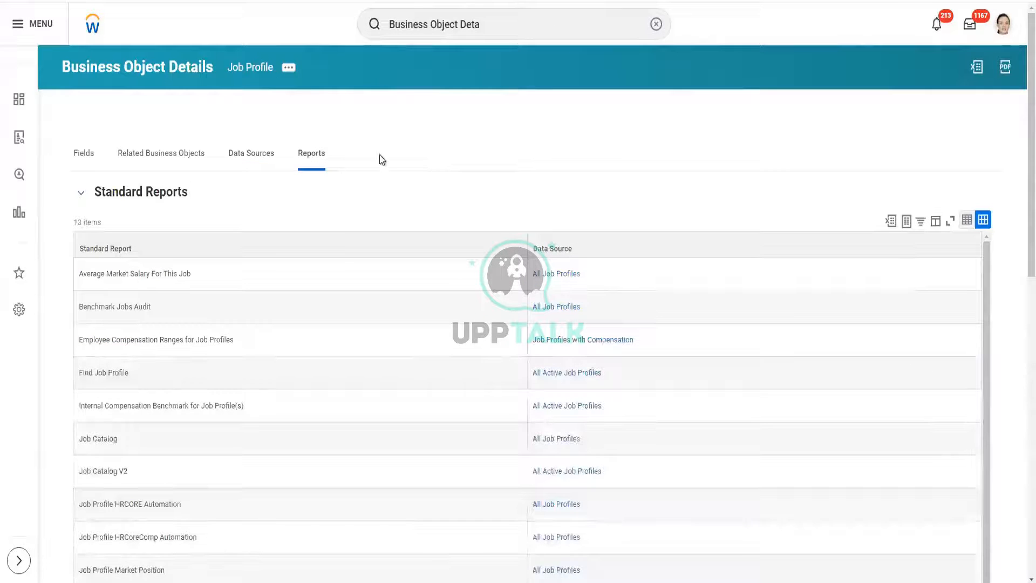
scroll(423, 148, "down", 1)
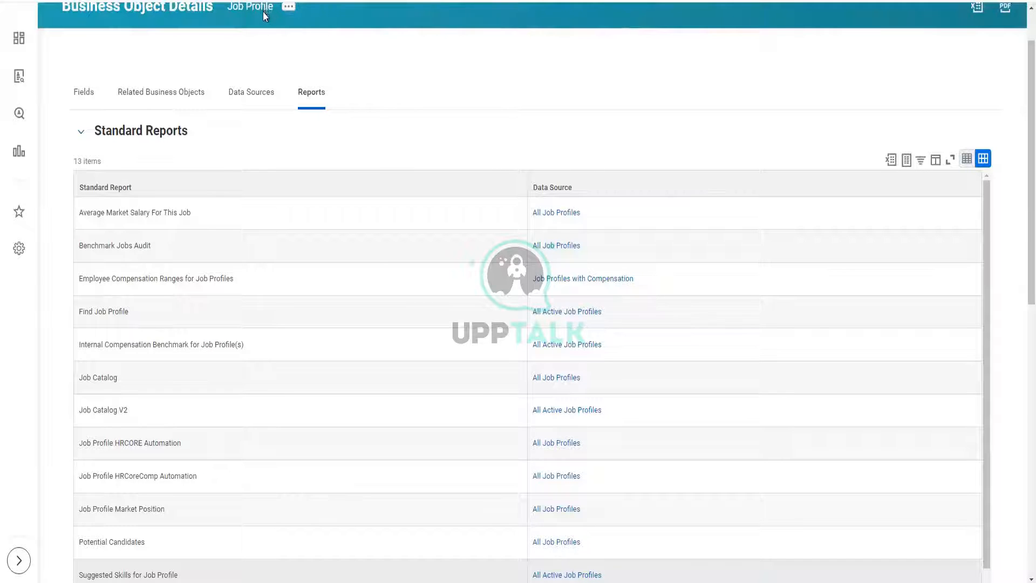
left_click(245, 98)
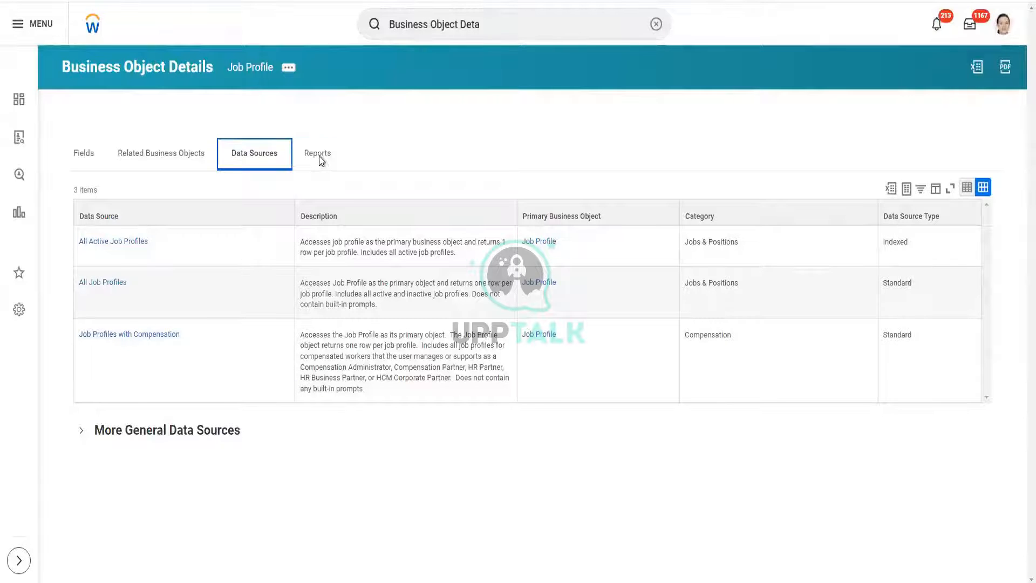
left_click(319, 156)
scroll(324, 243, "down", 1)
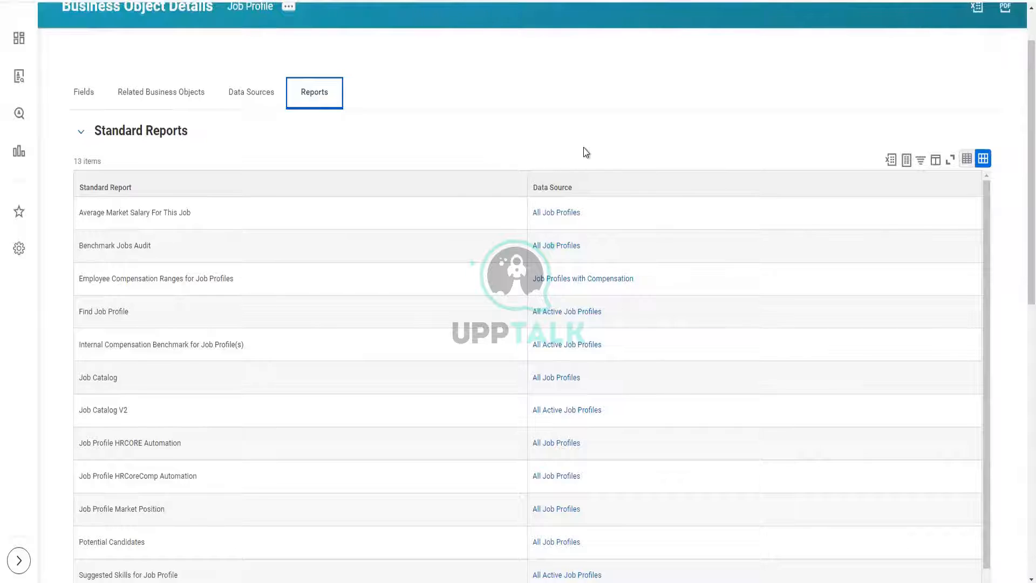
scroll(582, 153, "up", 1)
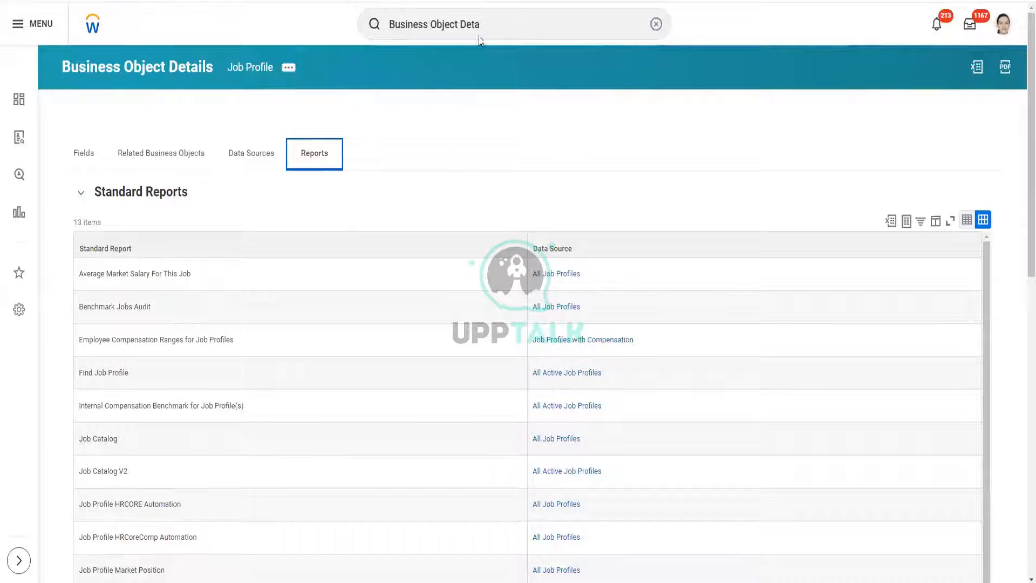
left_click(496, 22)
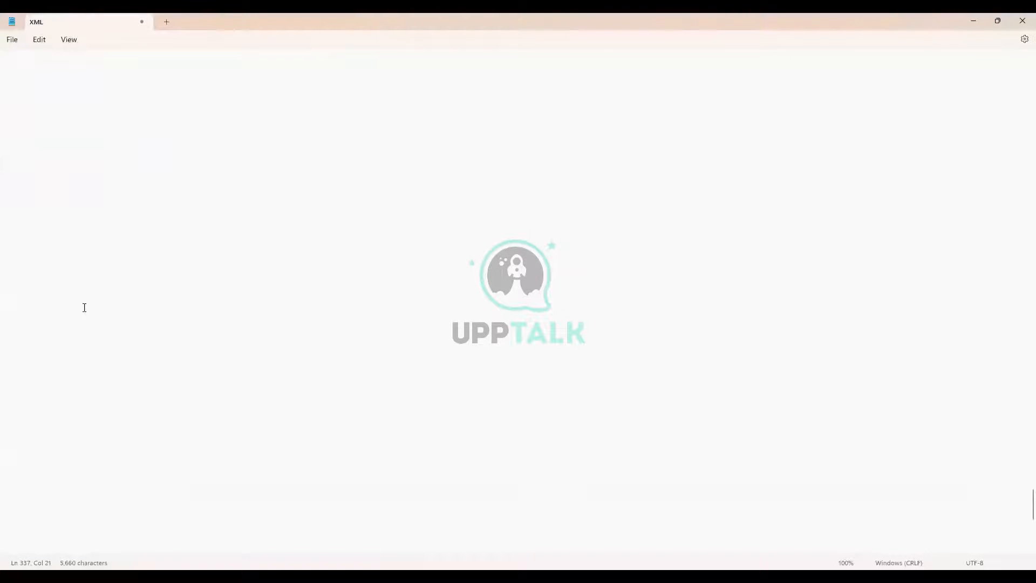
- Switch to the XML notes and add the heading "# Contextual Reporting:" below the Self Referencing data type
scroll(82, 306, "up", 10)
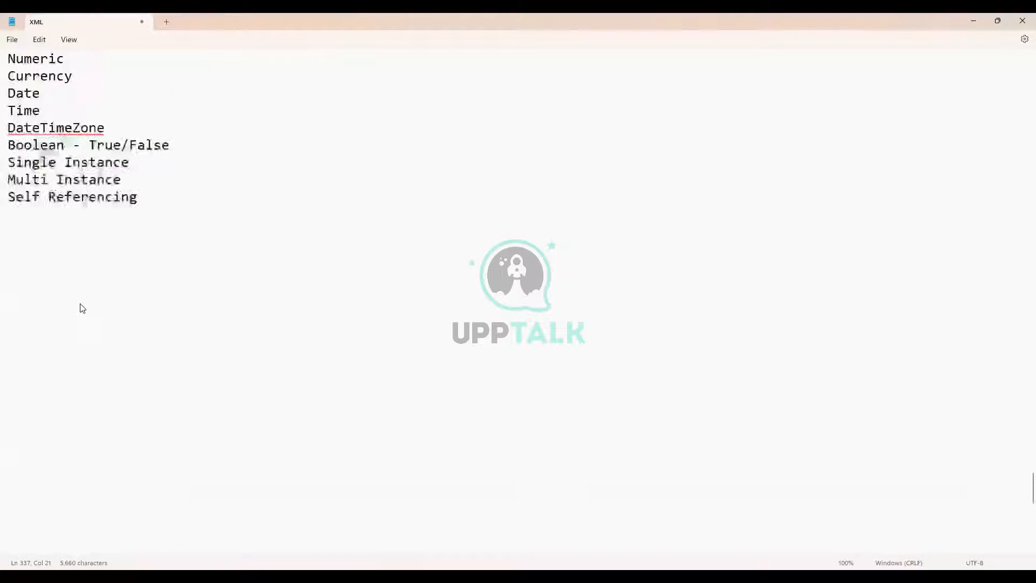
scroll(36, 404, "down", 1)
scroll(36, 404, "down", 1)
left_click(15, 378)
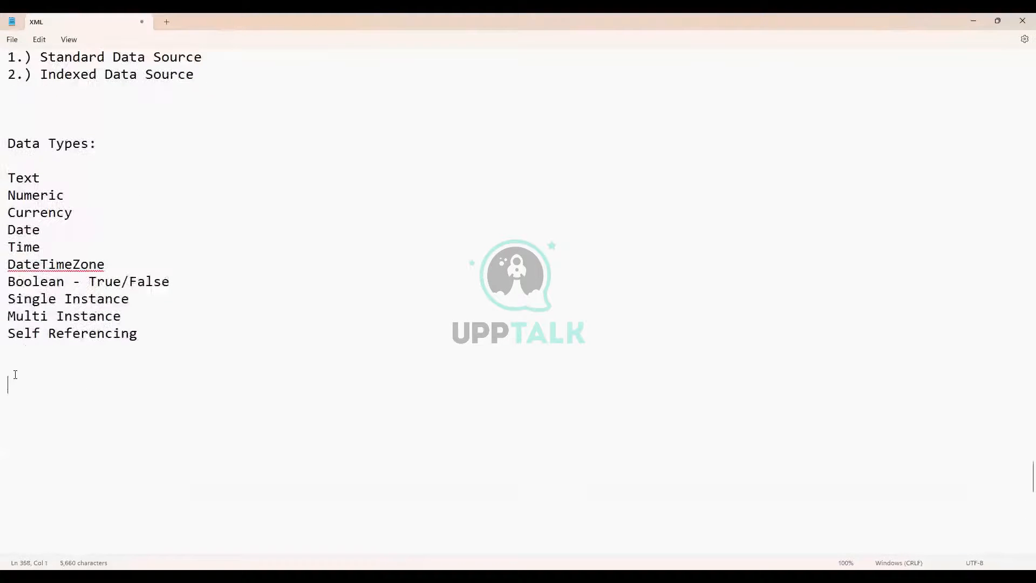
type("# Contextual Reportin")
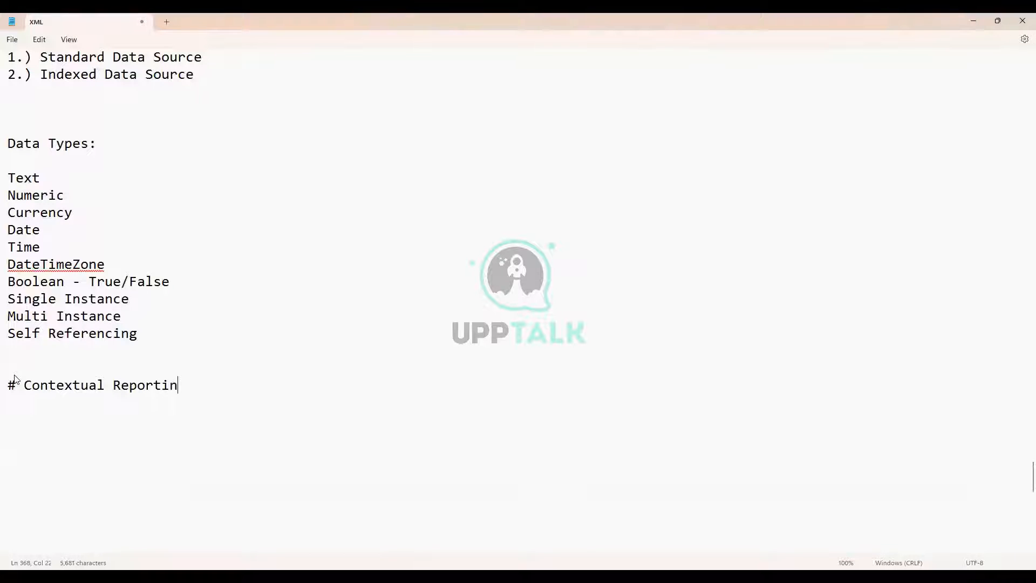
type("g:")
scroll(243, 324, "down", 1)
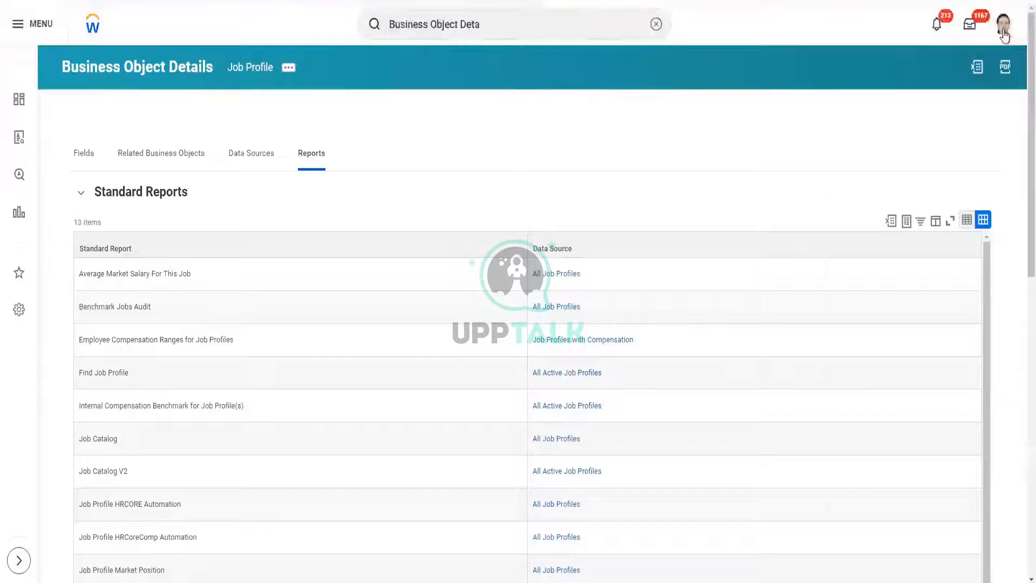
- Switch back to Workday and open the signed-in worker's profile page
left_click(1004, 24)
key("Escape")
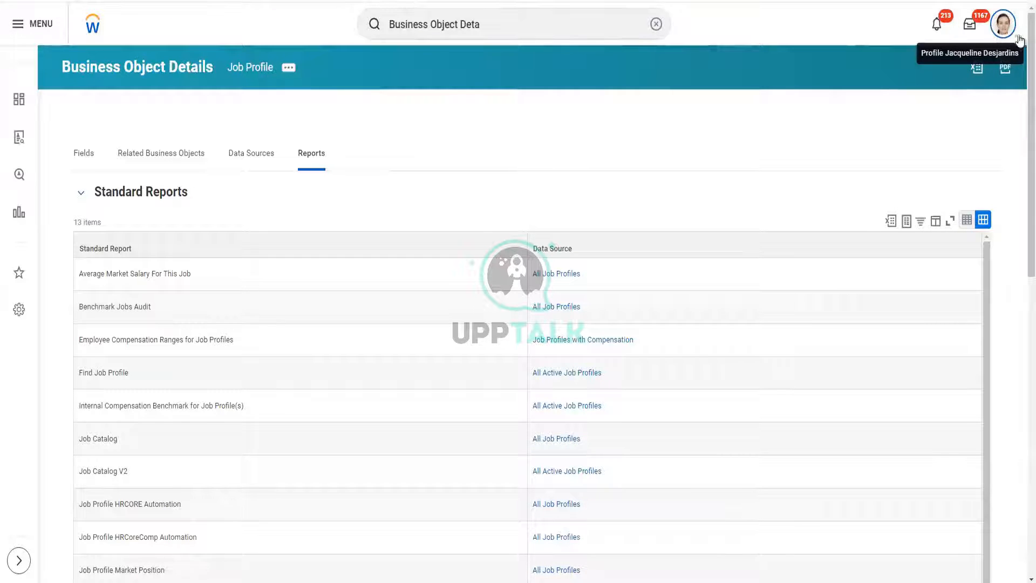
left_click(992, 32)
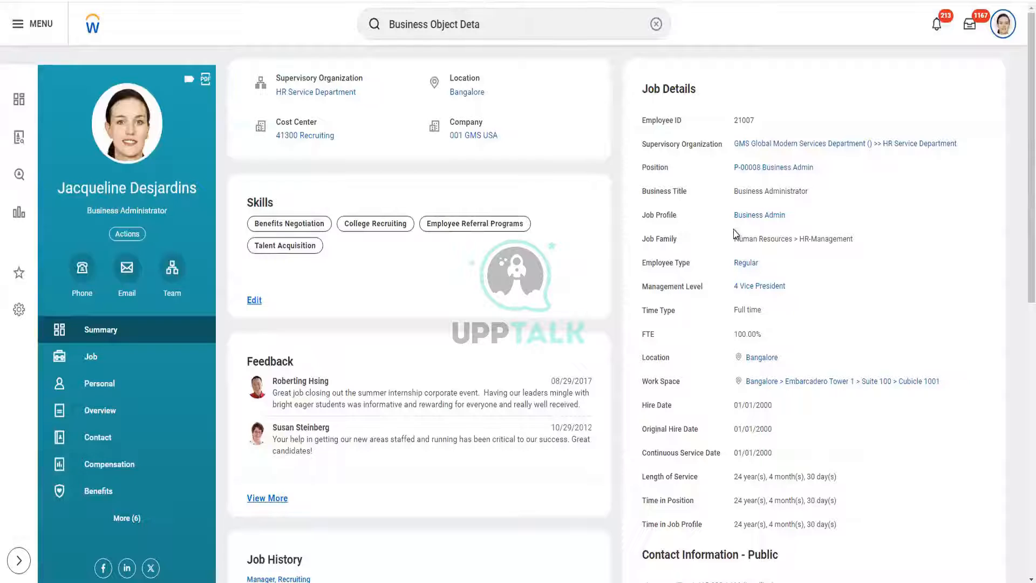
- Open Report Fields and Values for the worker's Business Admin job profile in a new tab, and close its related actions preview
left_click(794, 216)
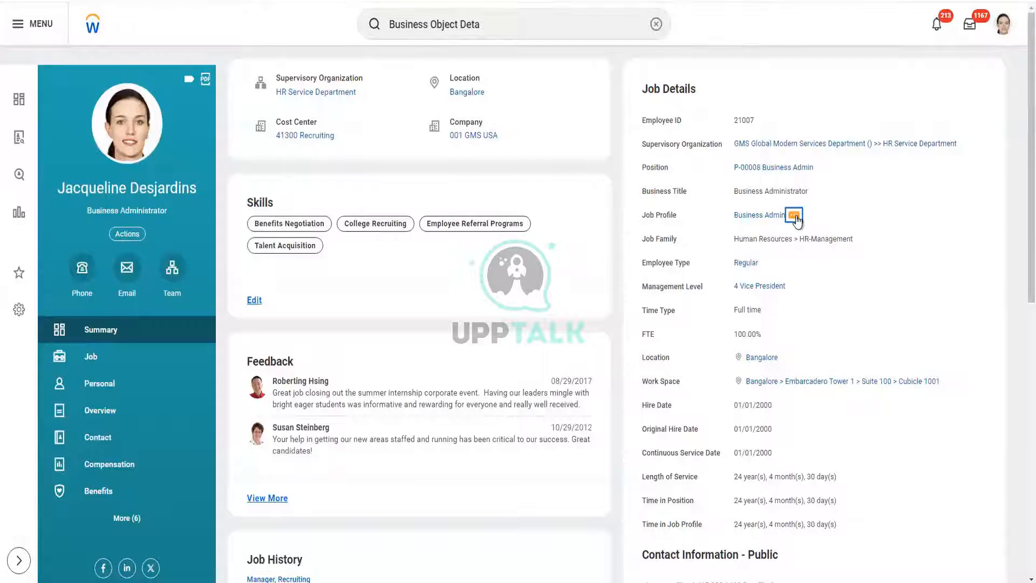
left_click(794, 216)
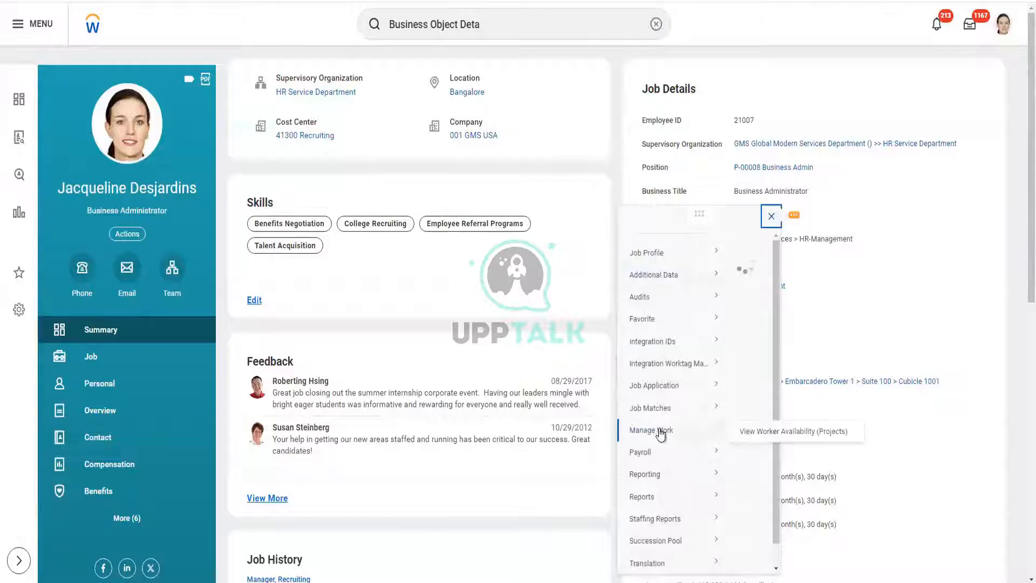
scroll(678, 443, "down", 1)
mouse_move(680, 456)
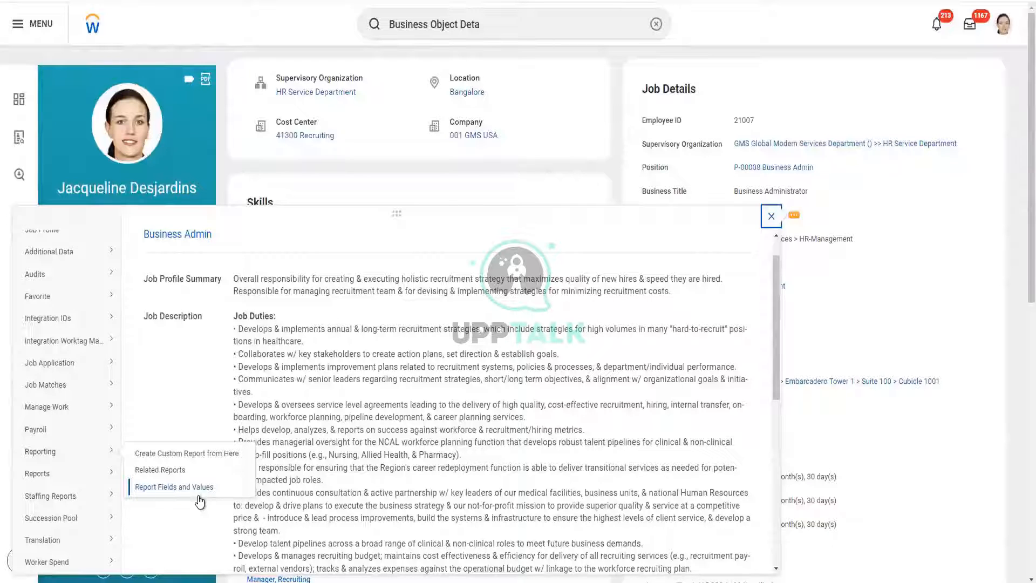
right_click(173, 488)
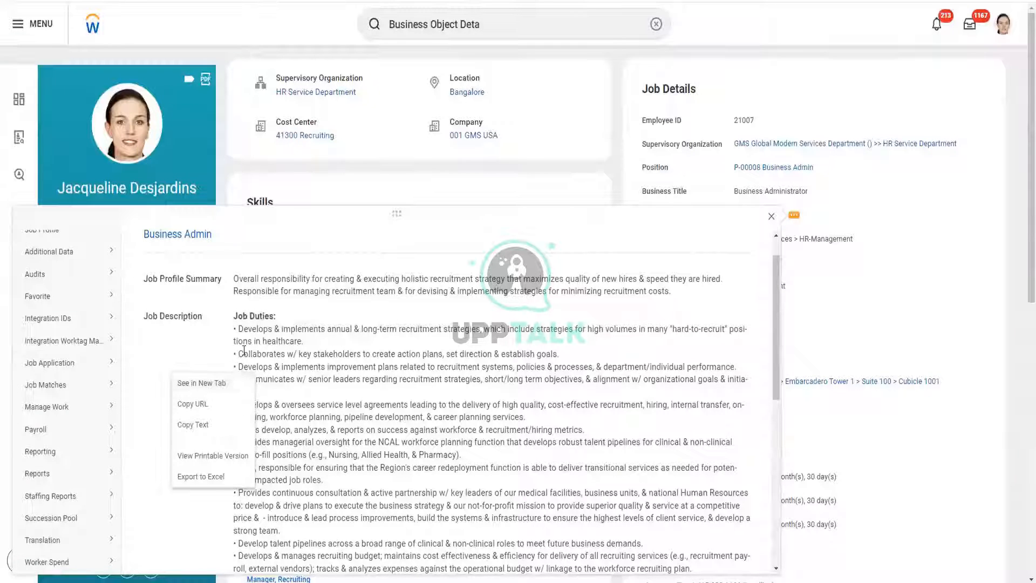
left_click(214, 384)
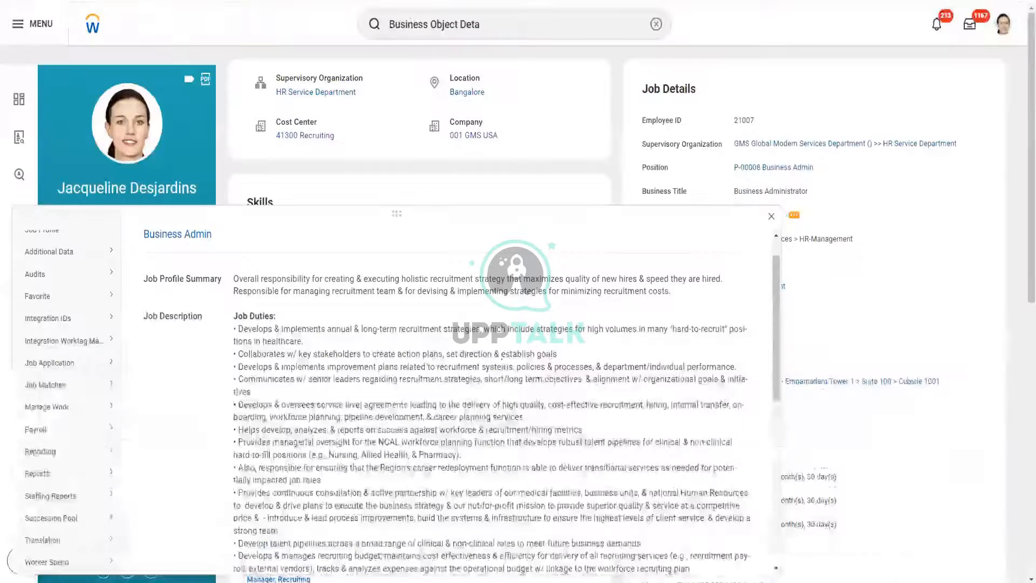
left_click(772, 217)
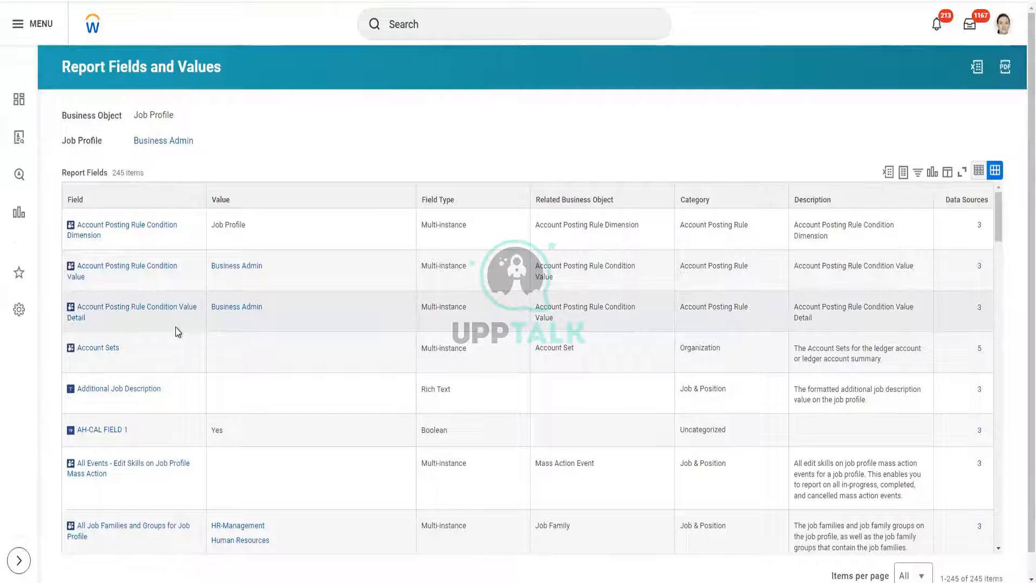
- Examine the report fields and their values for the Business Admin job profile, revisiting the worker's Job Details for comparison
scroll(176, 327, "down", 3)
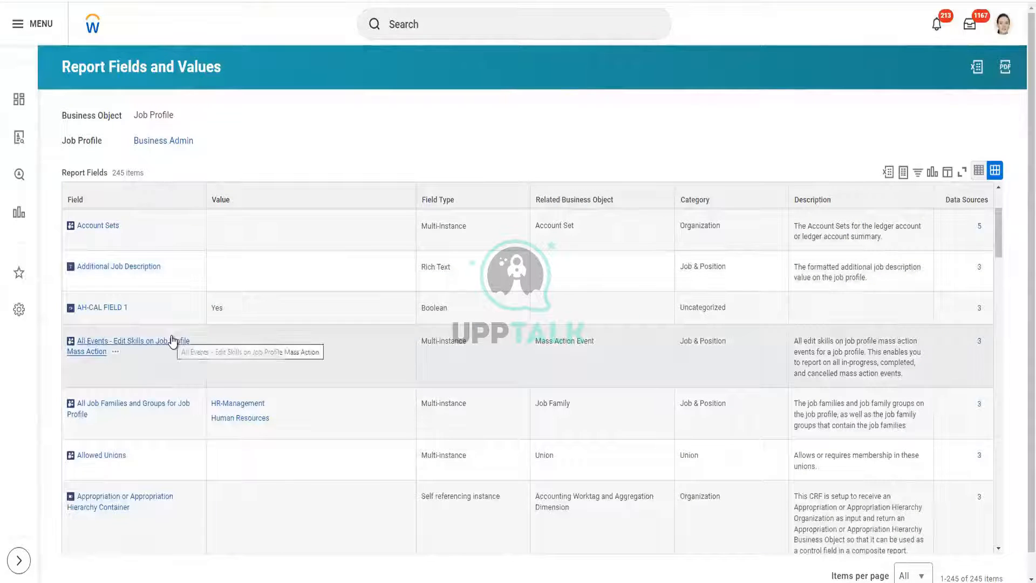
scroll(172, 341, "down", 1)
scroll(173, 341, "up", 5)
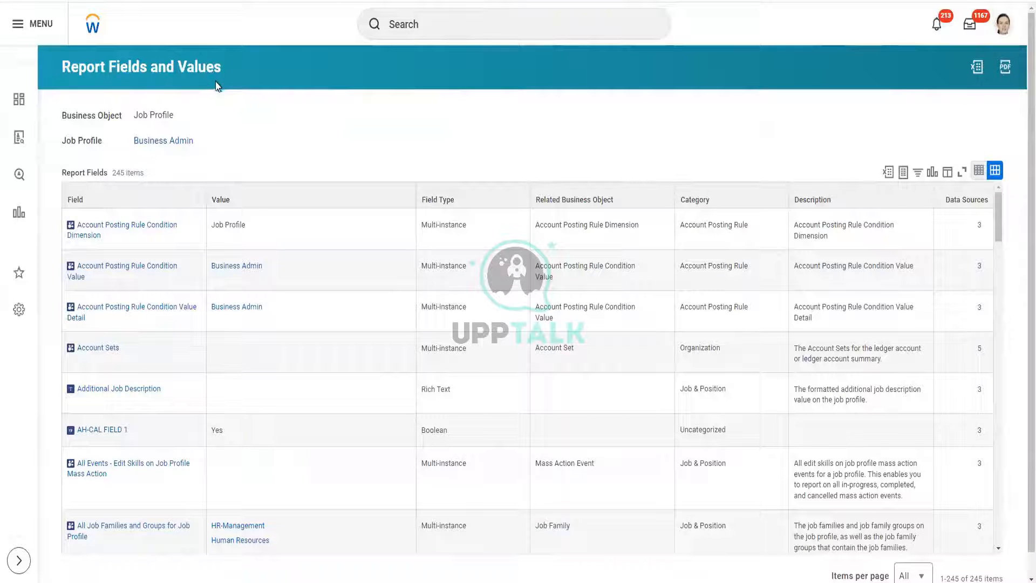
mouse_move(193, 121)
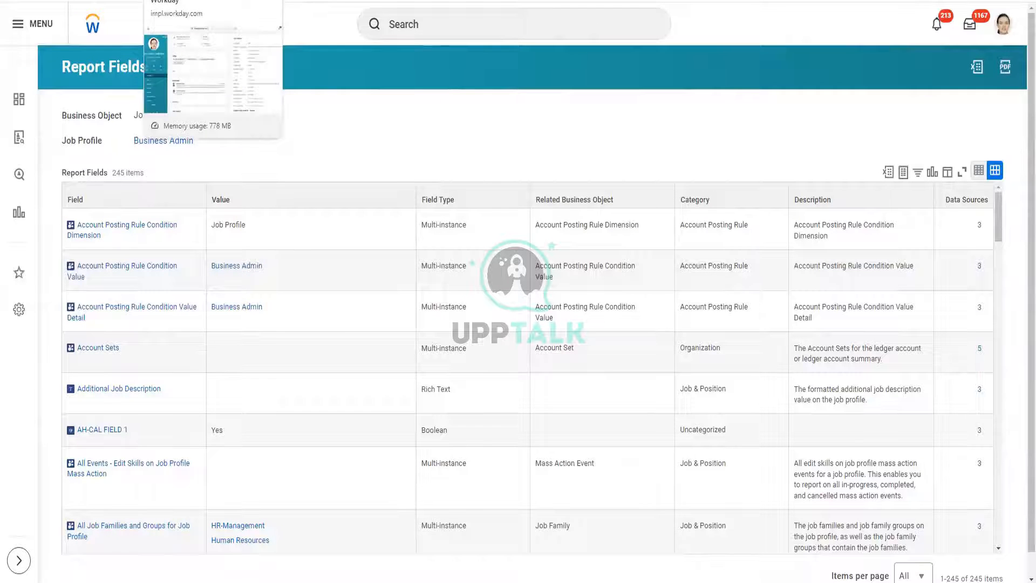
left_click(194, 0)
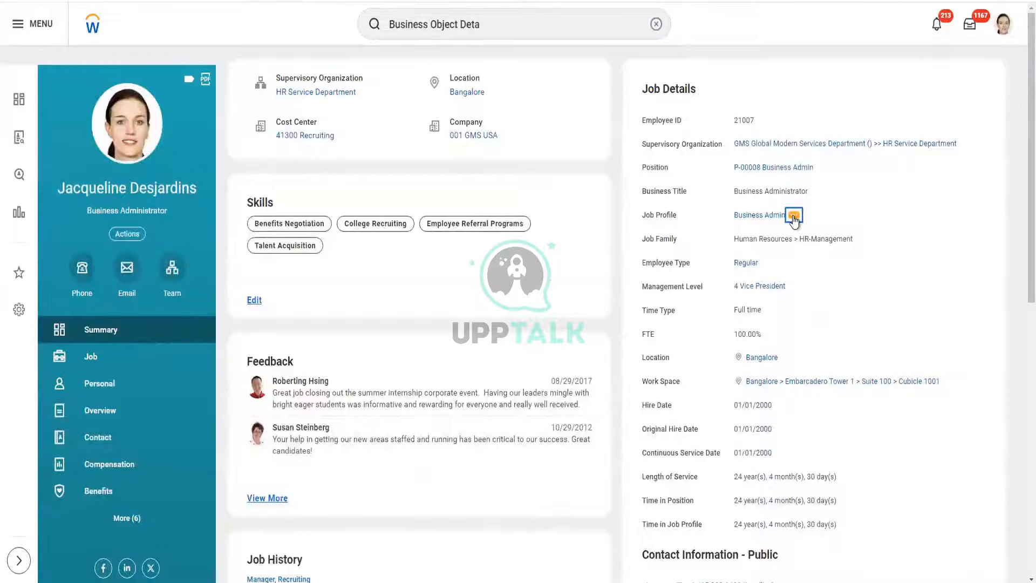
left_click(324, 0)
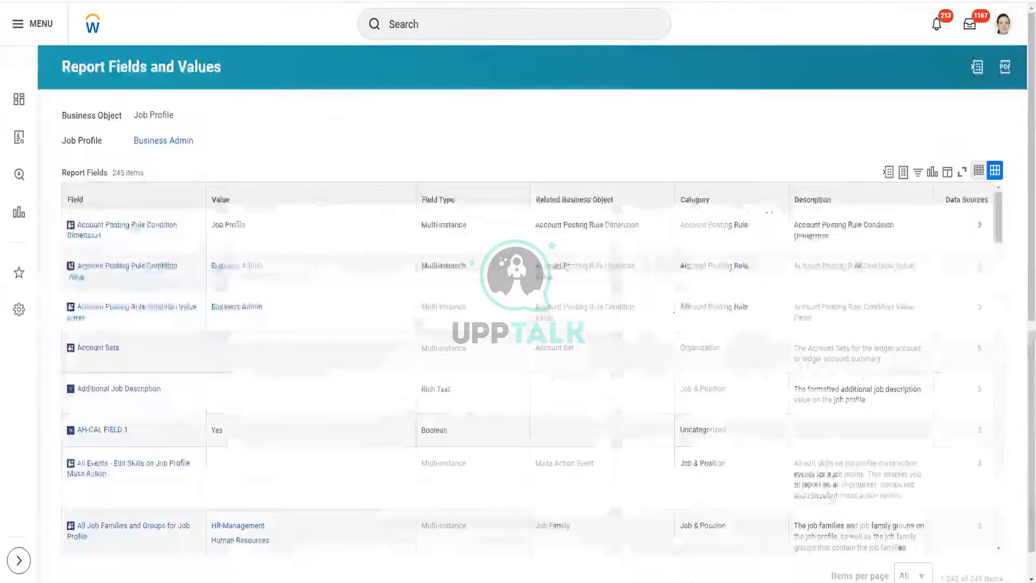
scroll(123, 394, "down", 5)
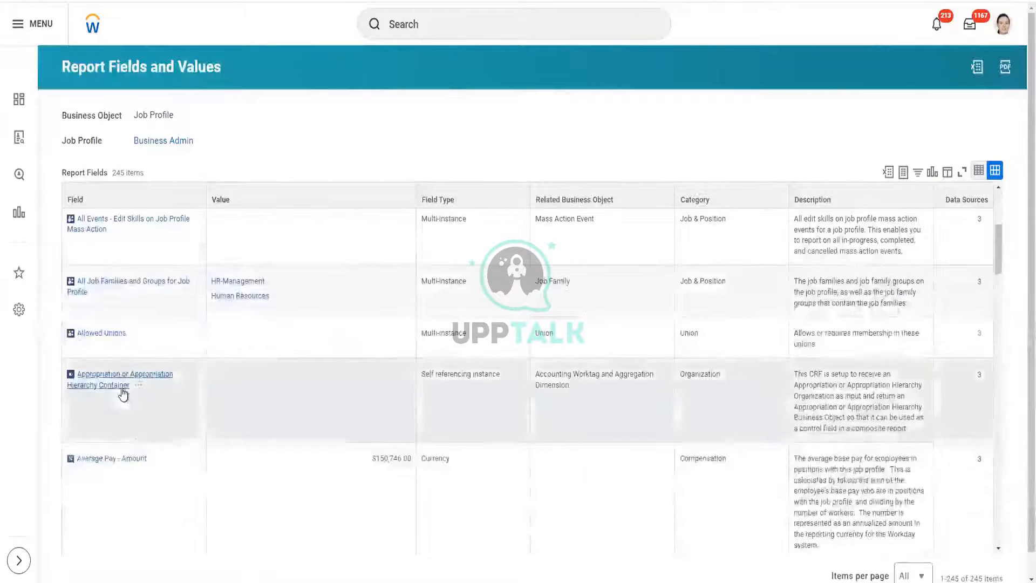
scroll(123, 394, "down", 2)
scroll(122, 400, "up", 4)
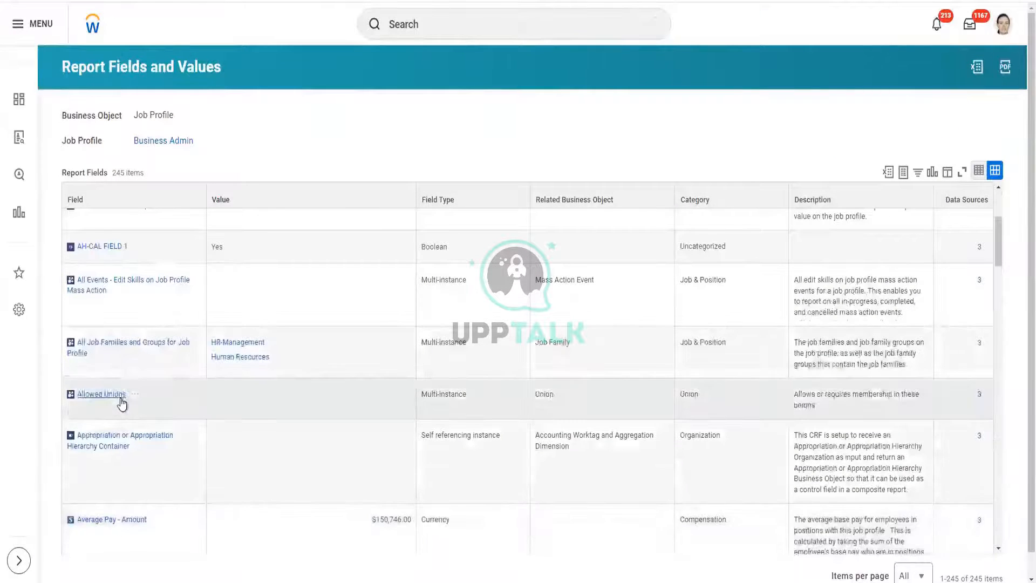
scroll(120, 401, "up", 4)
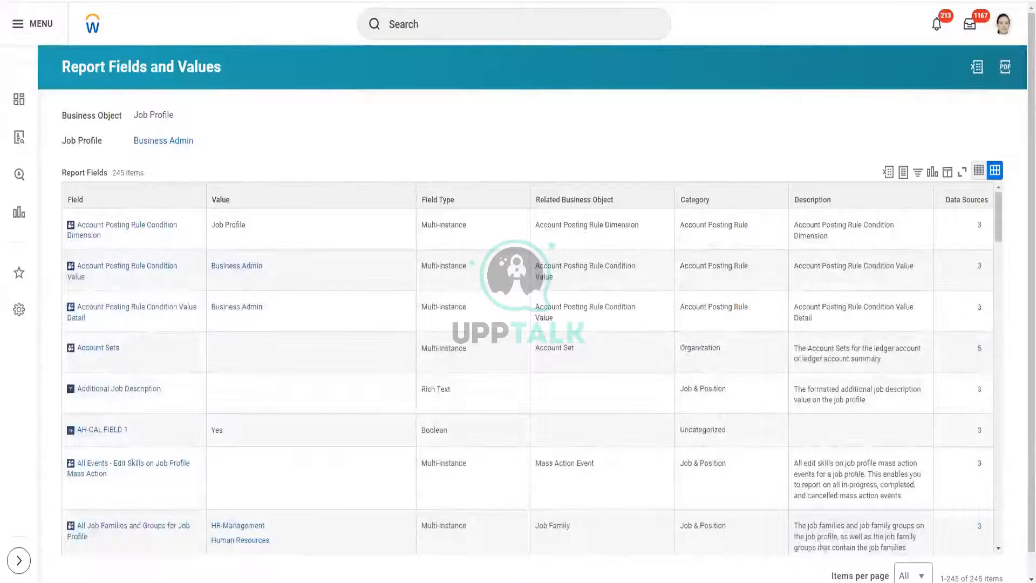
- Return to the worker's profile and open Related Reports for the Business Admin job profile in a new tab
left_click(259, 0)
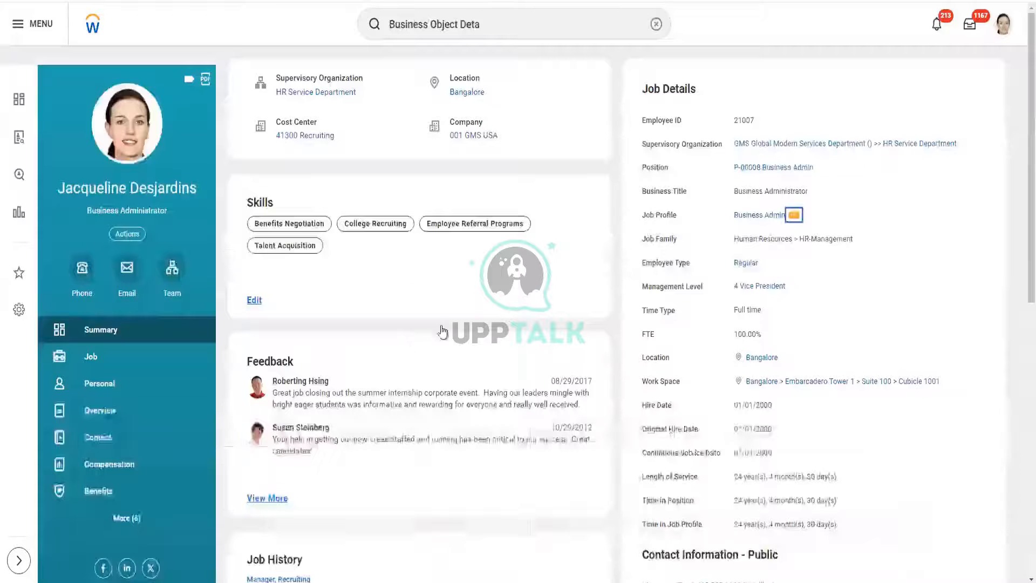
left_click(793, 215)
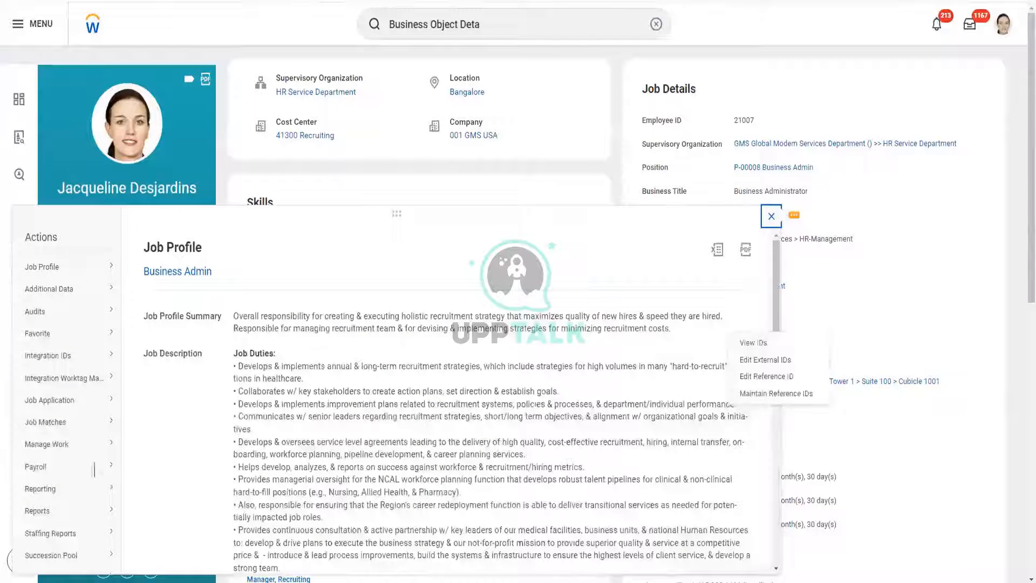
mouse_move(90, 489)
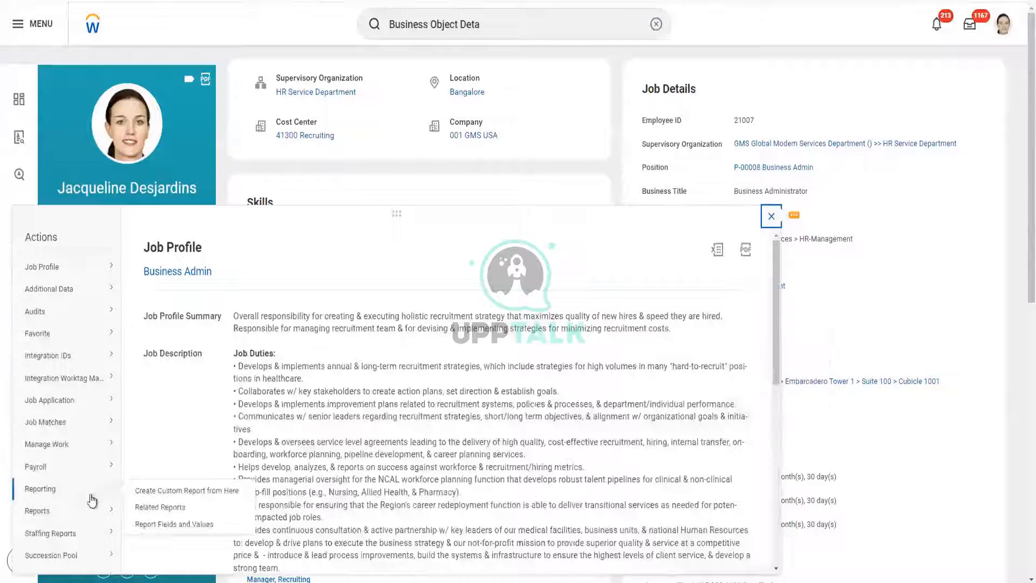
right_click(159, 509)
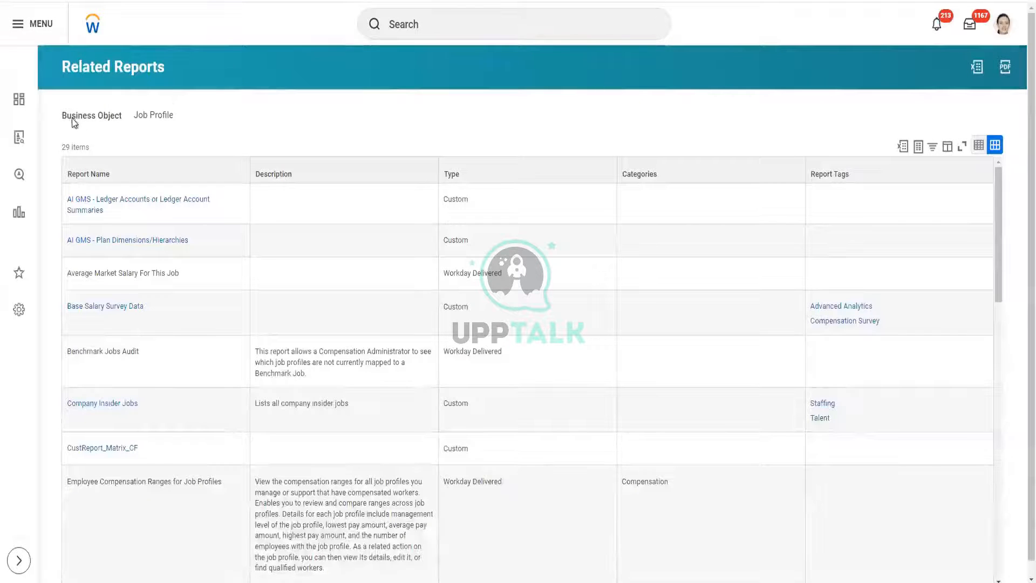
- Examine the related reports of the Job Profile business object, and close the job profile preview left open on the worker's page
left_click_drag(64, 118, 174, 121)
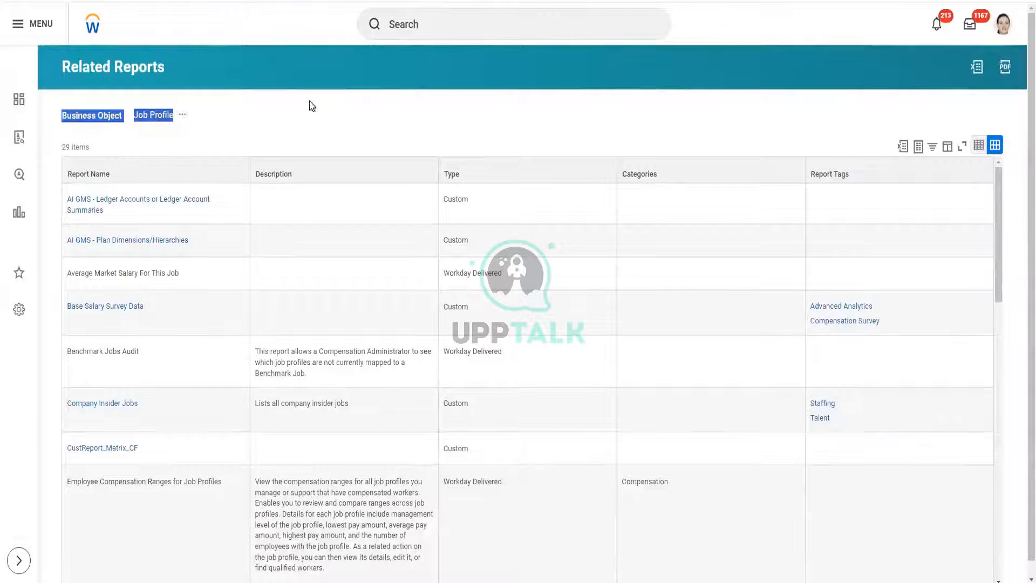
scroll(310, 102, "down", 1)
scroll(310, 101, "up", 1)
scroll(342, 113, "down", 1)
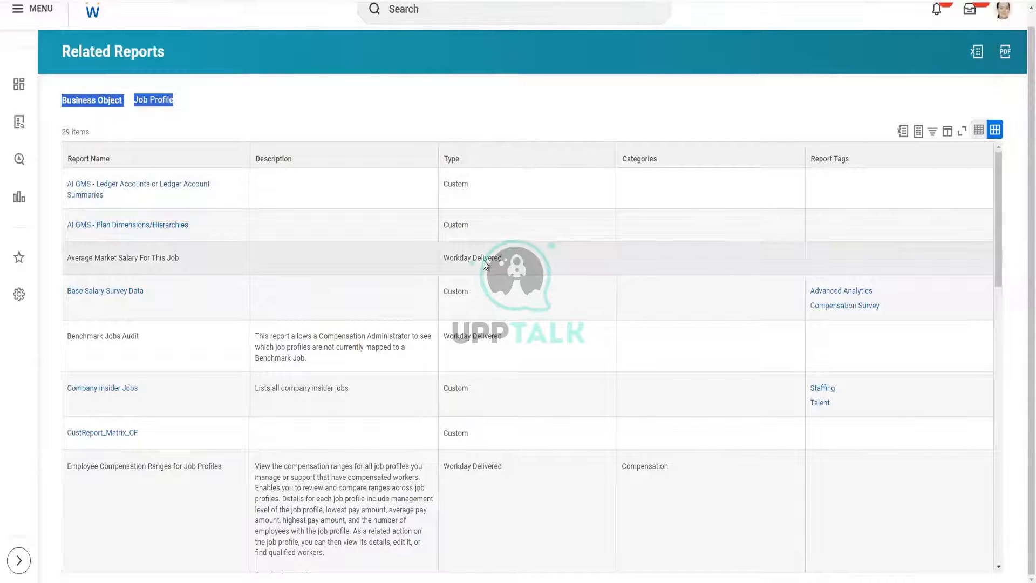
scroll(232, 97, "up", 1)
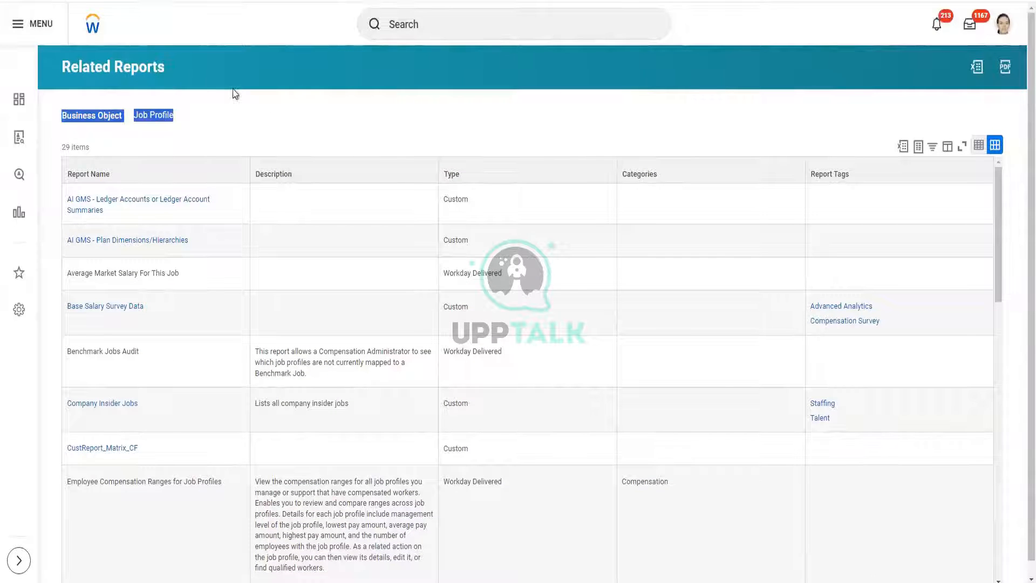
scroll(235, 94, "down", 1)
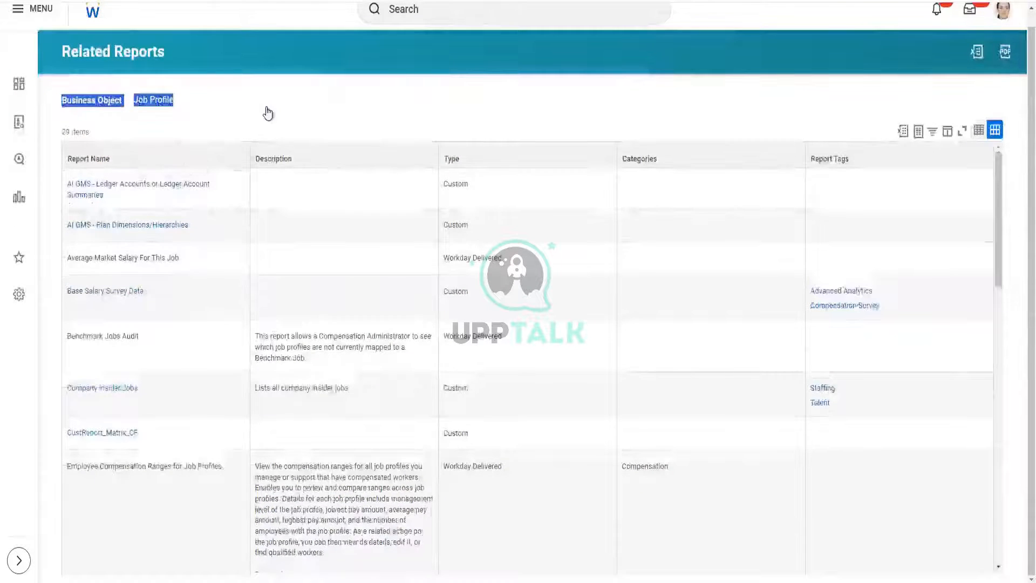
scroll(264, 108, "up", 1)
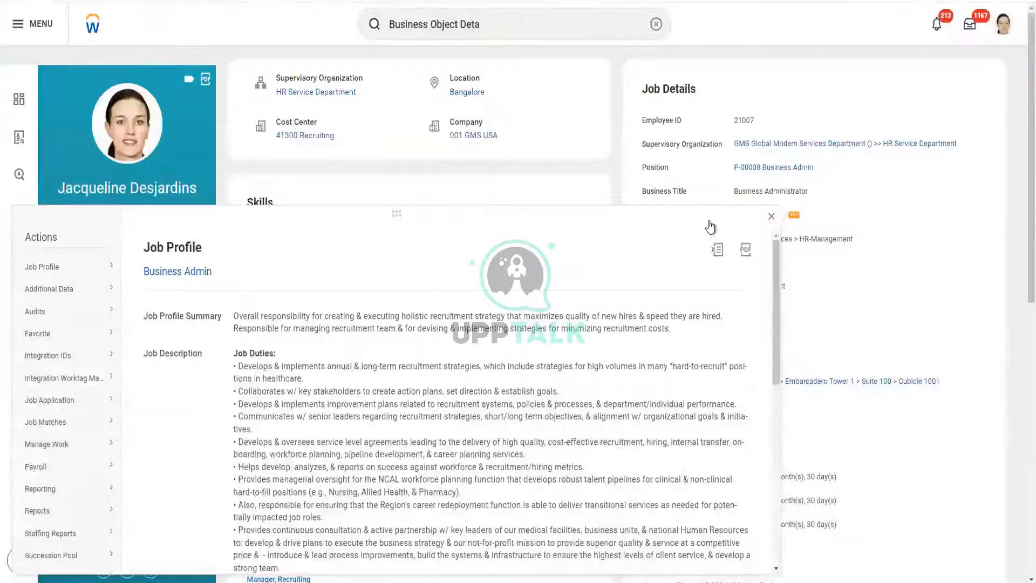
key("Escape")
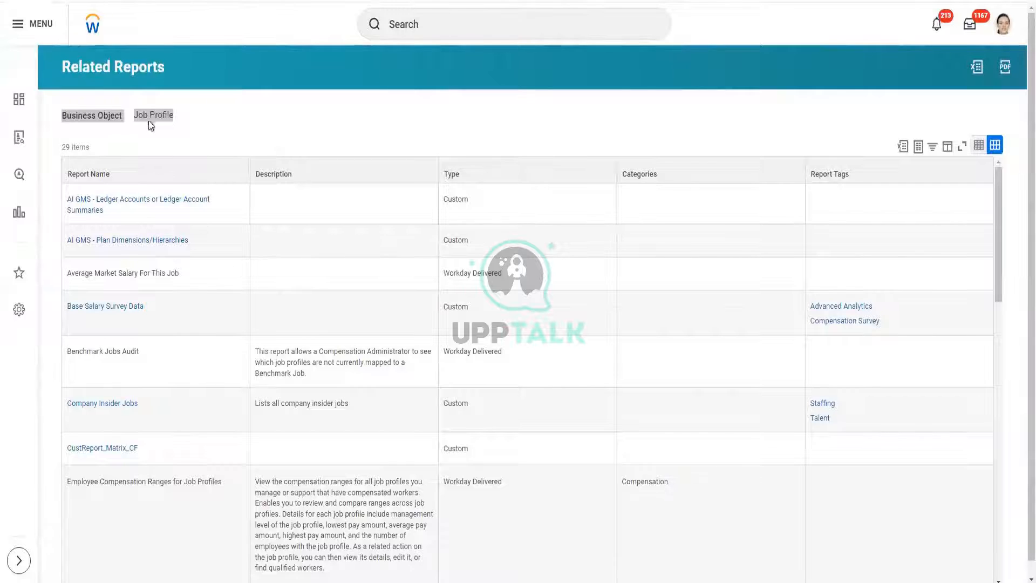
triple_click(190, 121)
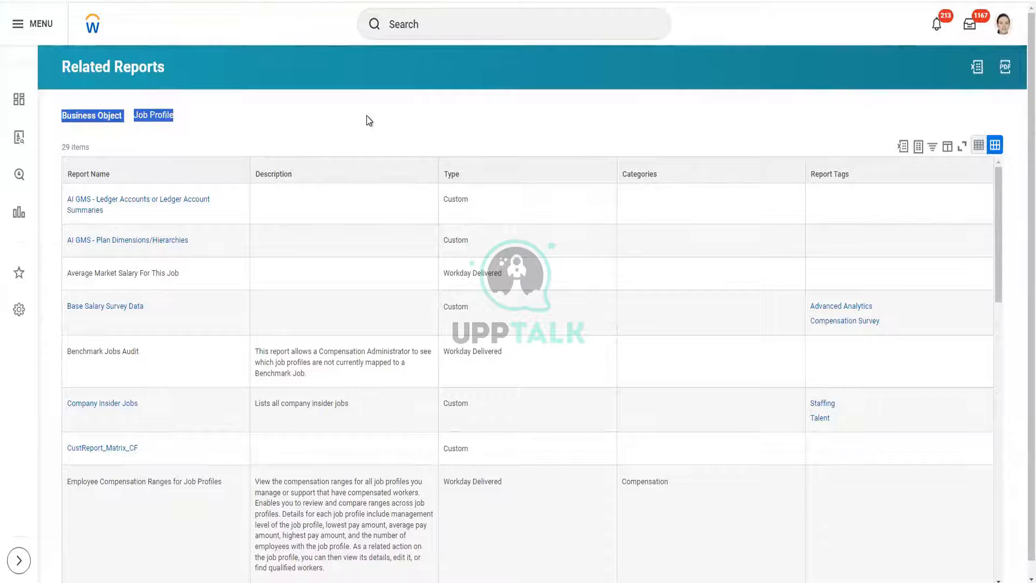
scroll(417, 106, "down", 1)
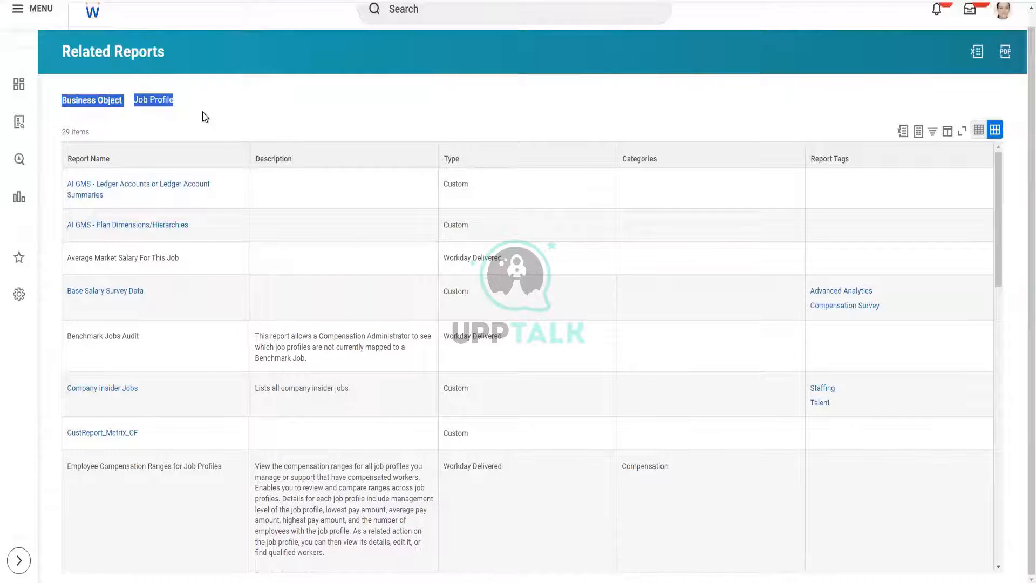
scroll(203, 112, "up", 1)
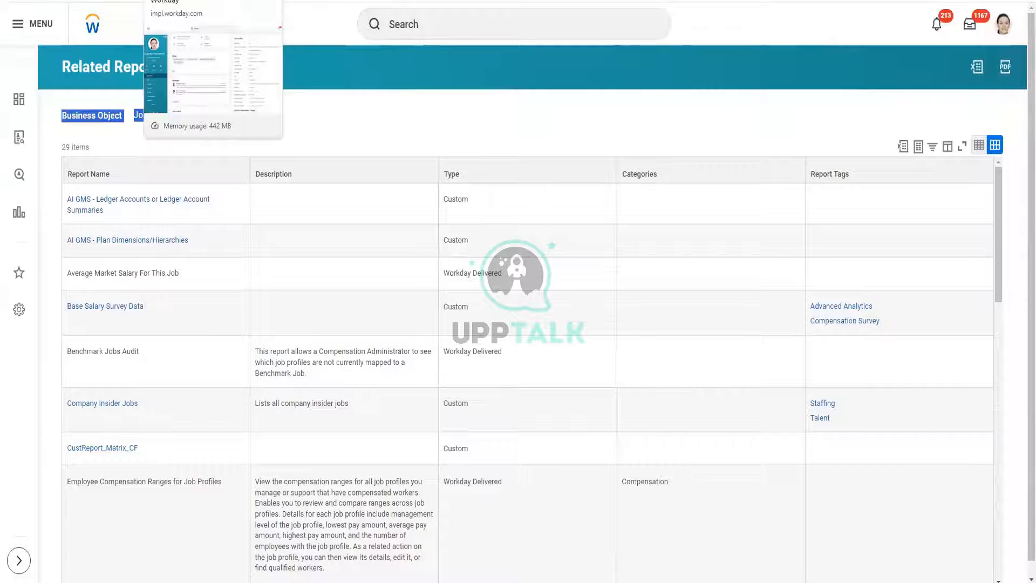
- Return to the worker's profile and open Create Custom Report from Here for the Business Admin job profile in a new tab
left_click(183, 1)
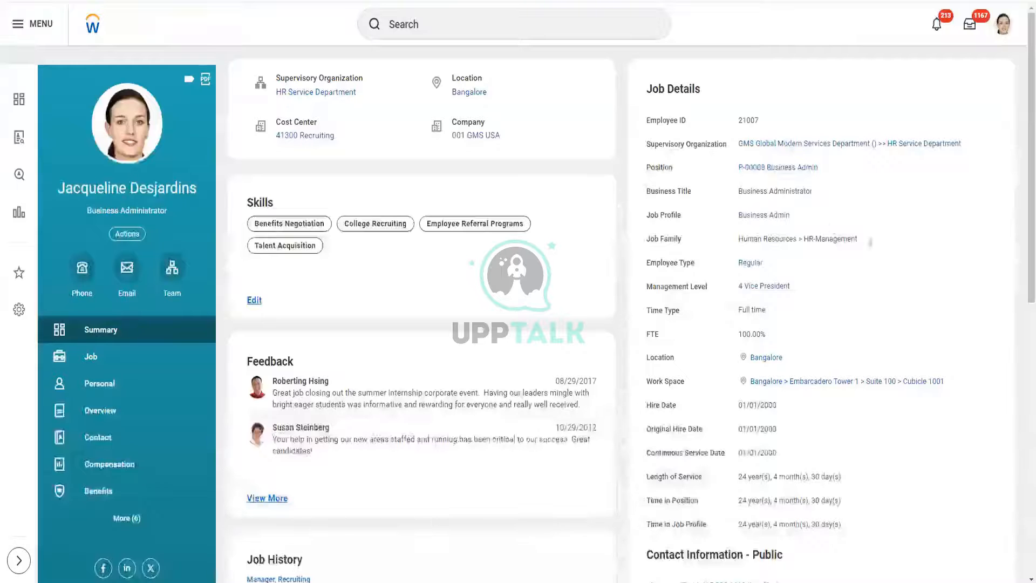
left_click(800, 216)
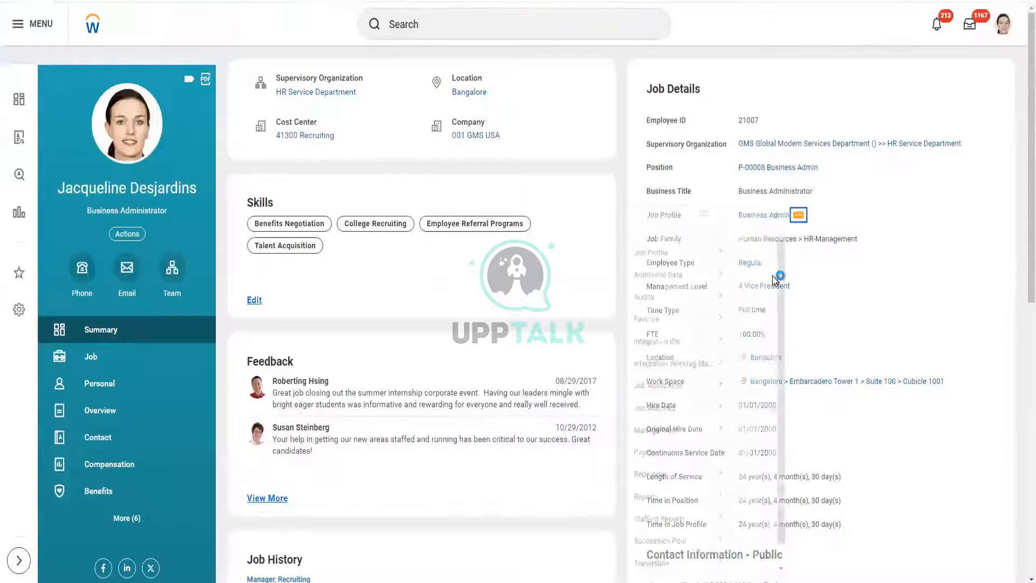
mouse_move(692, 315)
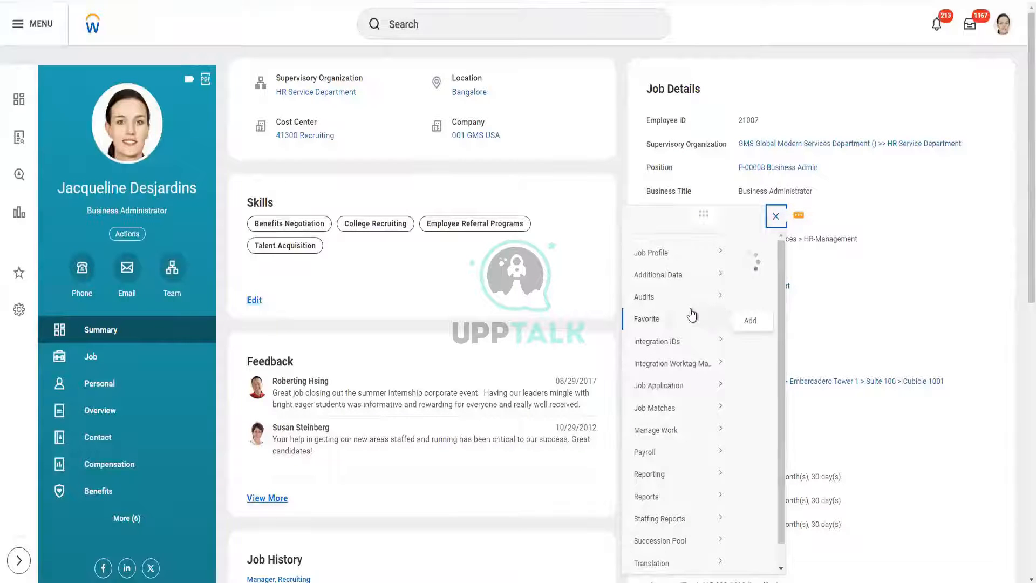
mouse_move(651, 478)
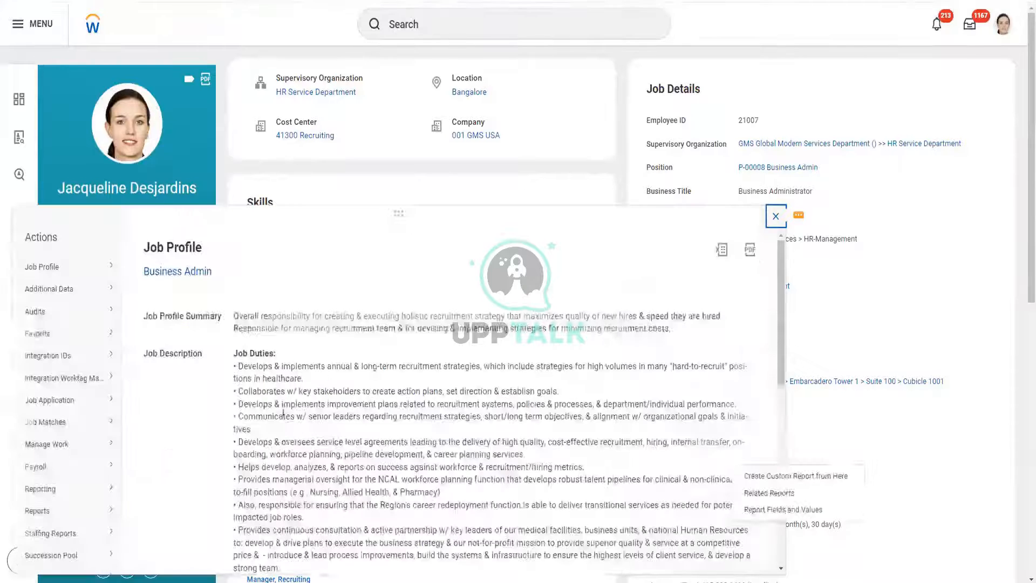
mouse_move(81, 511)
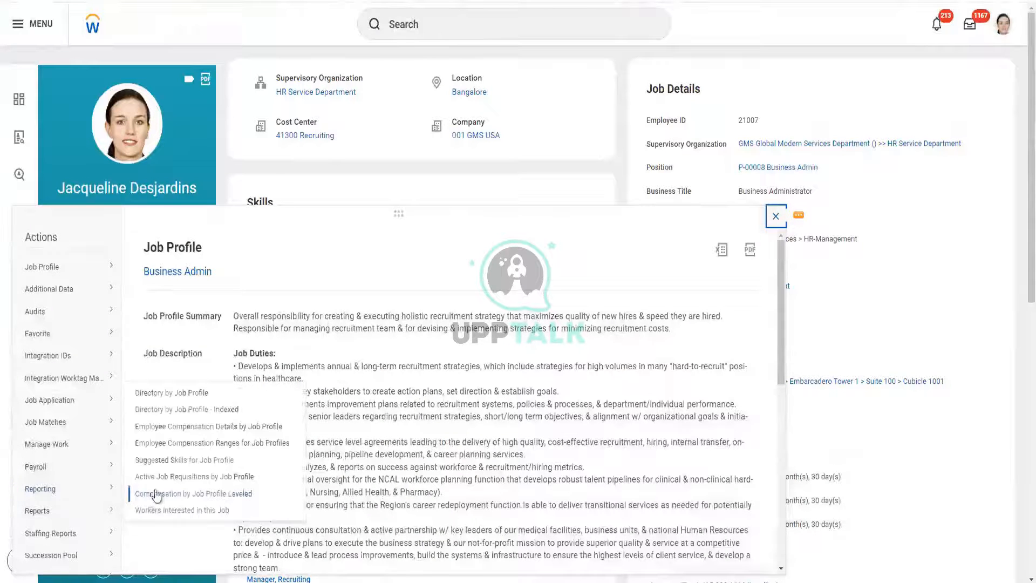
mouse_move(81, 491)
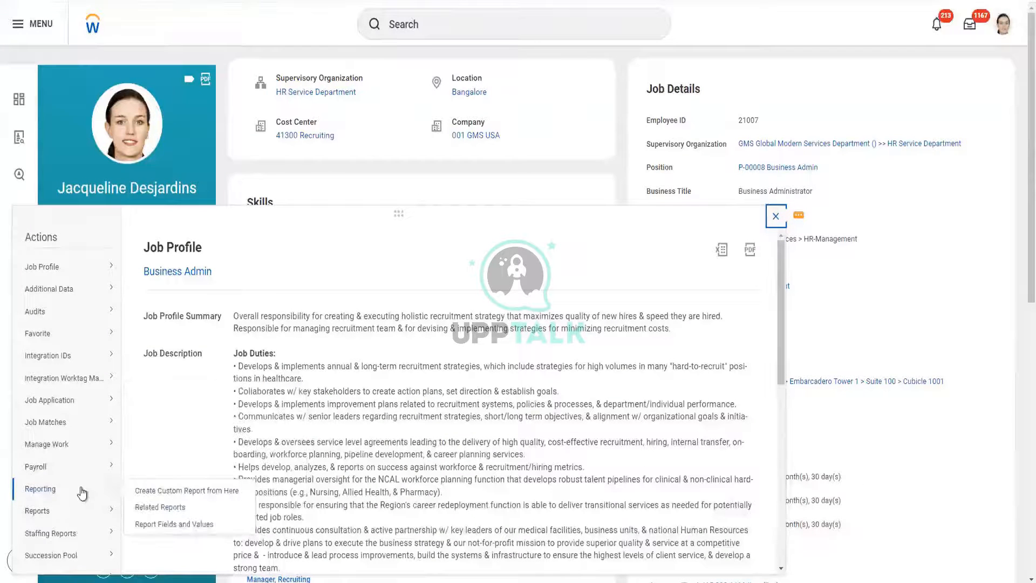
right_click(146, 491)
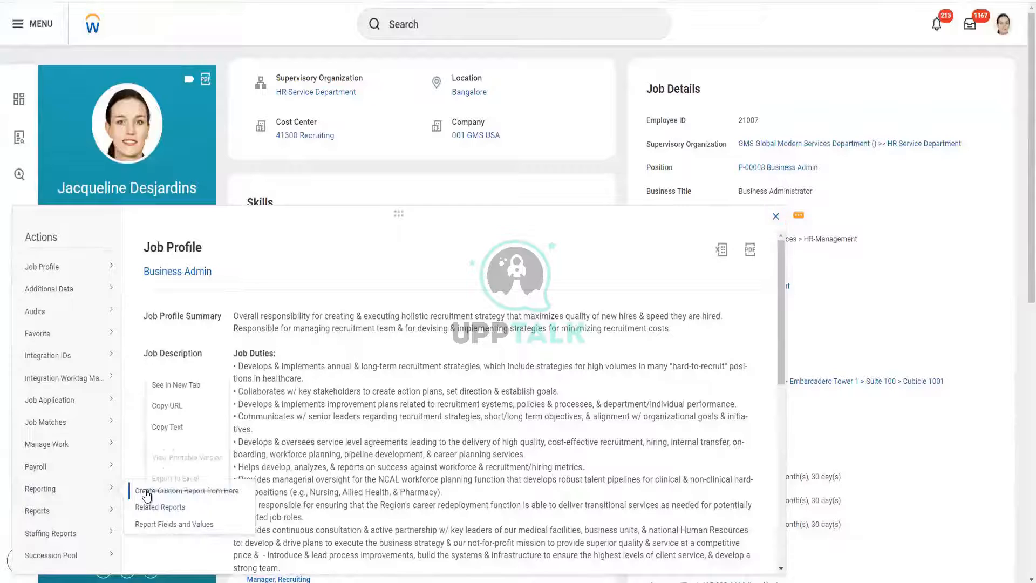
left_click(177, 387)
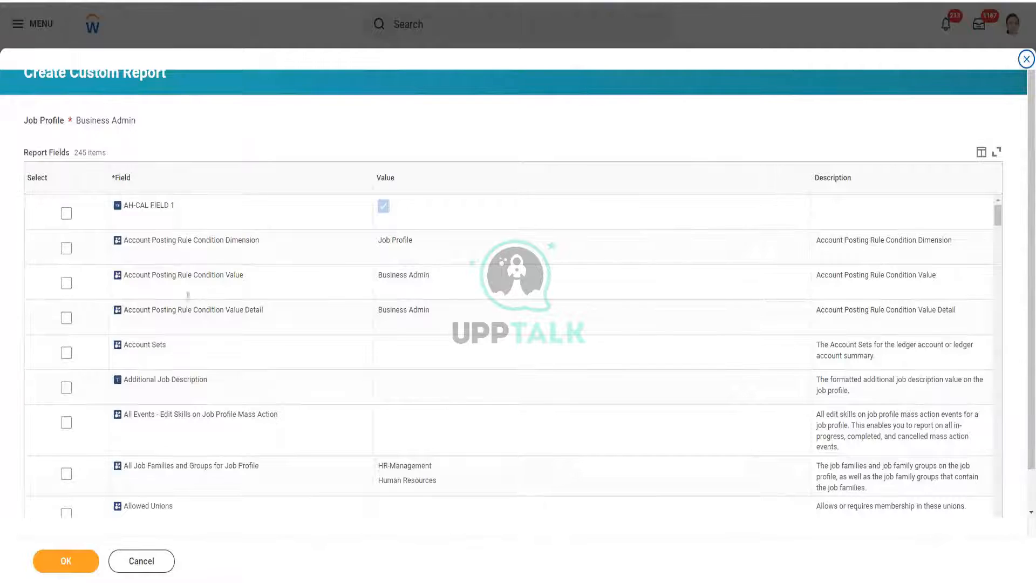
- Select the Benchmark Job Profiles, CF_COMP_GRADE and Candidate Details report fields for the custom report
scroll(167, 341, "down", 5)
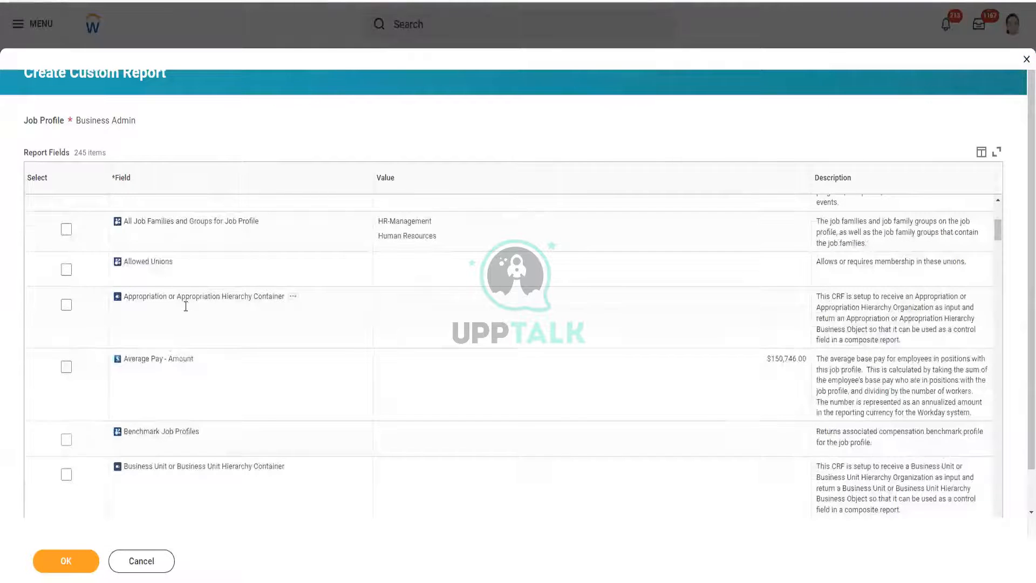
scroll(162, 323, "down", 2)
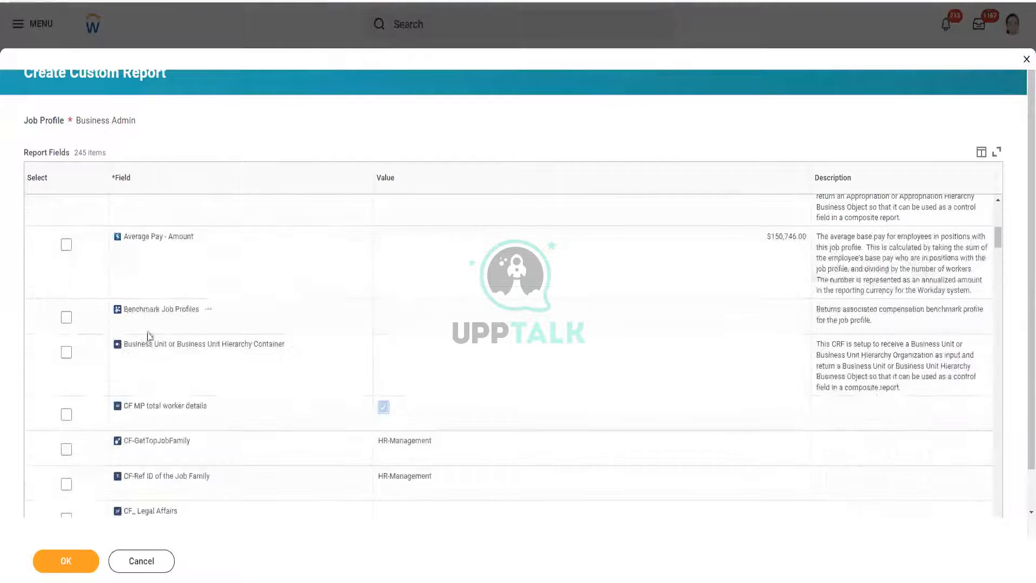
left_click(66, 317)
scroll(188, 335, "down", 2)
scroll(179, 359, "down", 1)
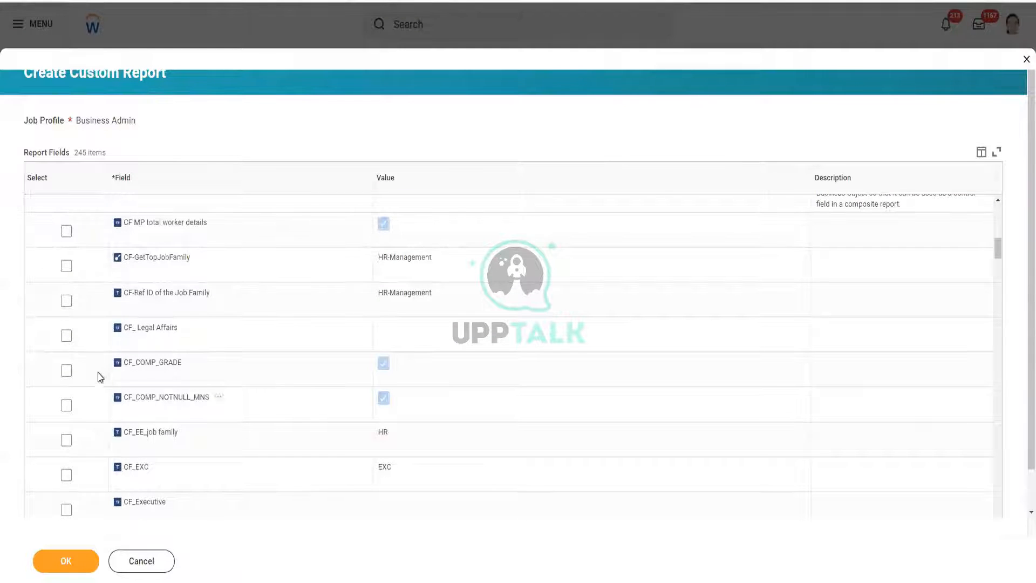
left_click(66, 370)
scroll(162, 357, "down", 5)
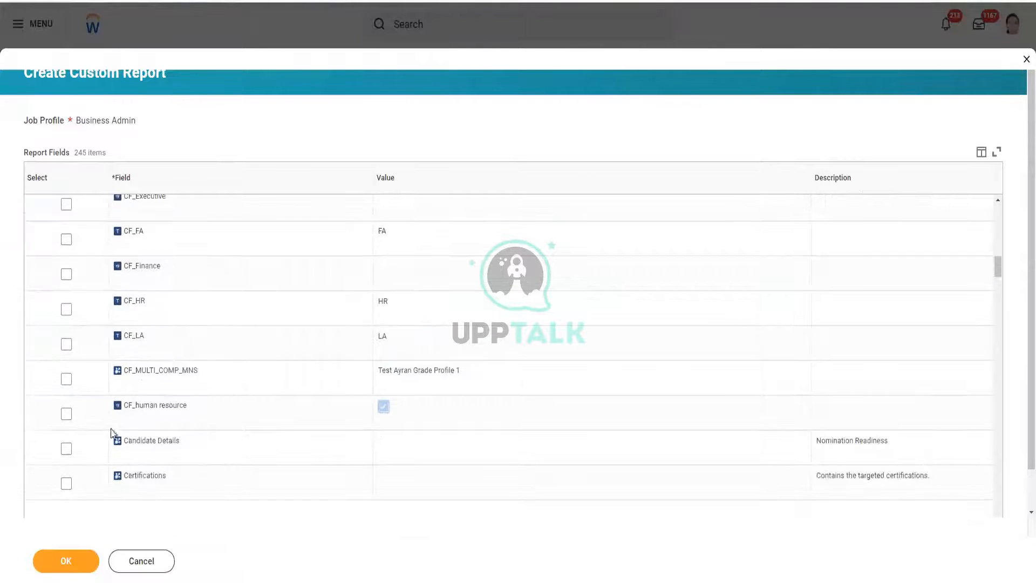
left_click(66, 448)
- Add the Certifications, Competencies and Critical Job report fields to the selection and confirm it
scroll(162, 386, "down", 3)
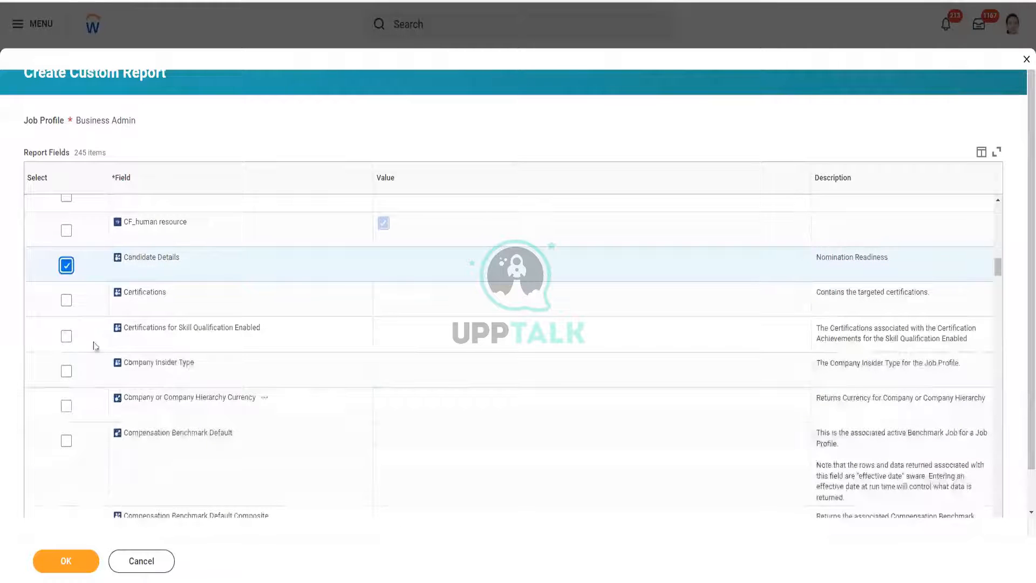
left_click(67, 300)
scroll(271, 299, "down", 6)
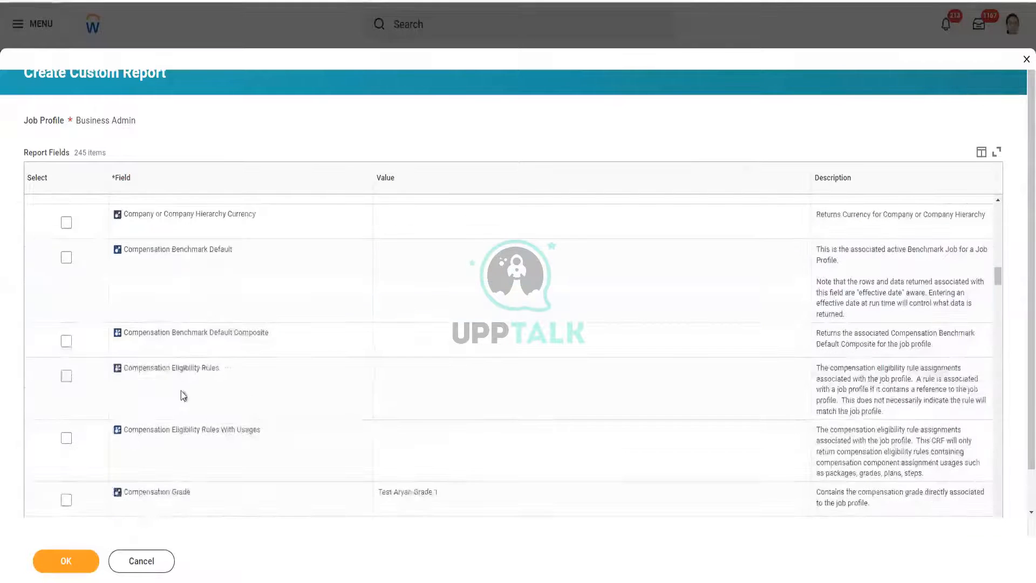
scroll(102, 416, "down", 5)
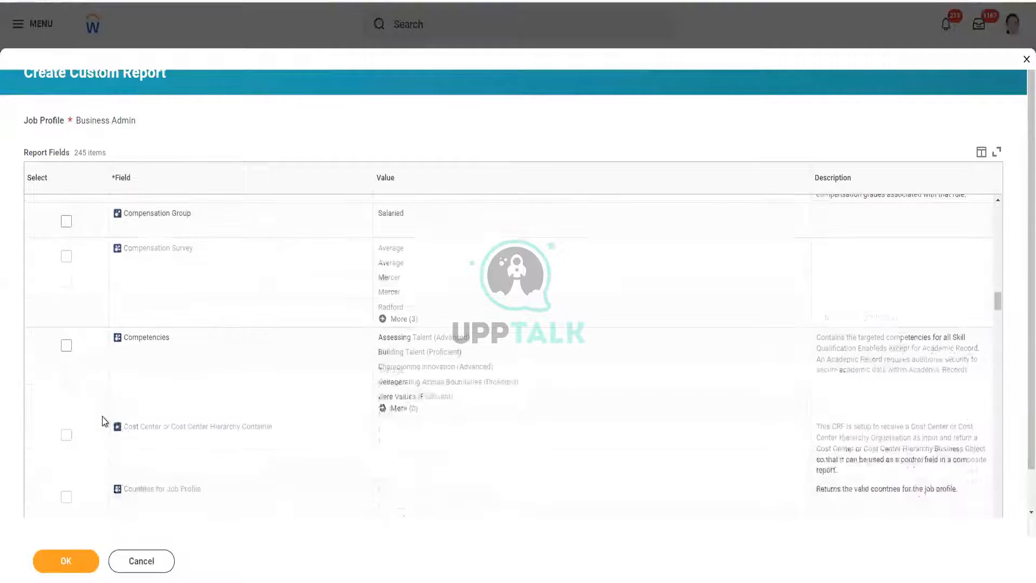
left_click(67, 345)
scroll(237, 363, "down", 4)
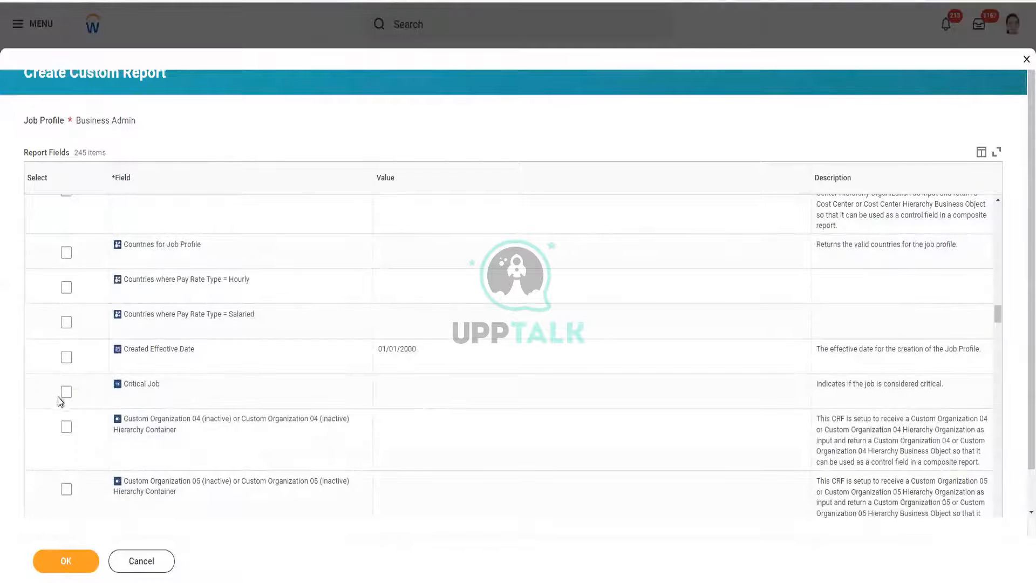
left_click(65, 392)
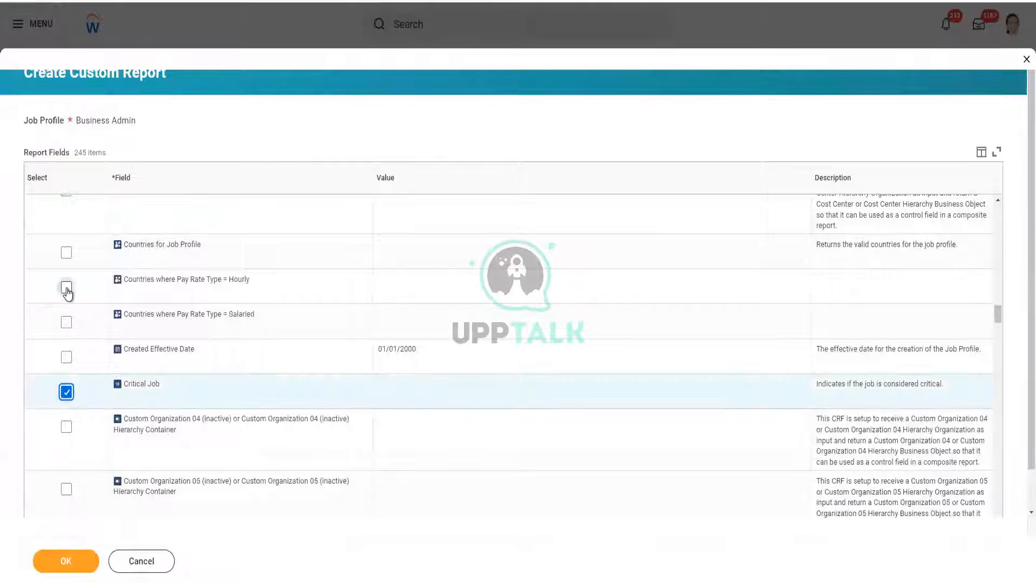
scroll(234, 322, "down", 4)
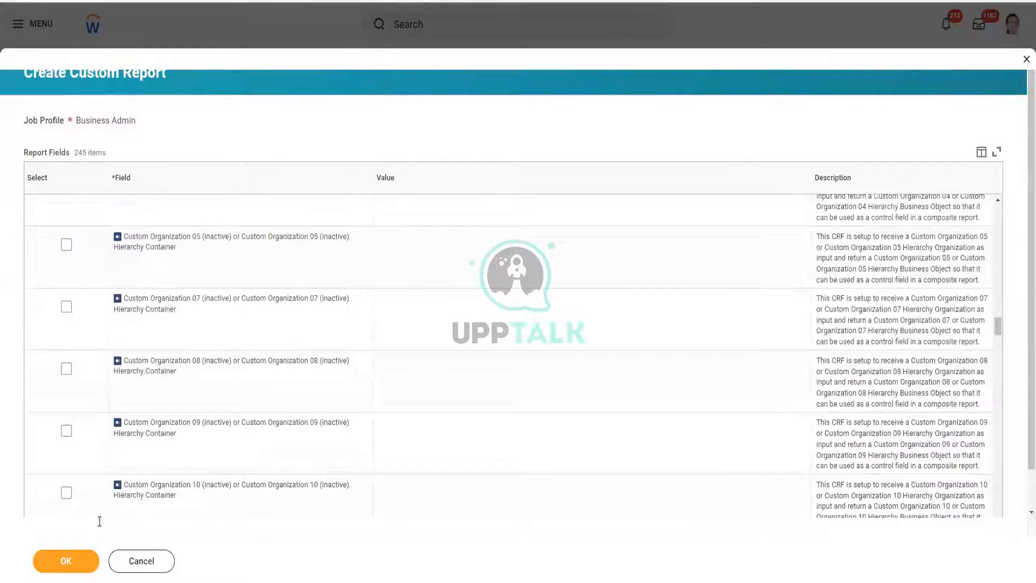
left_click(66, 561)
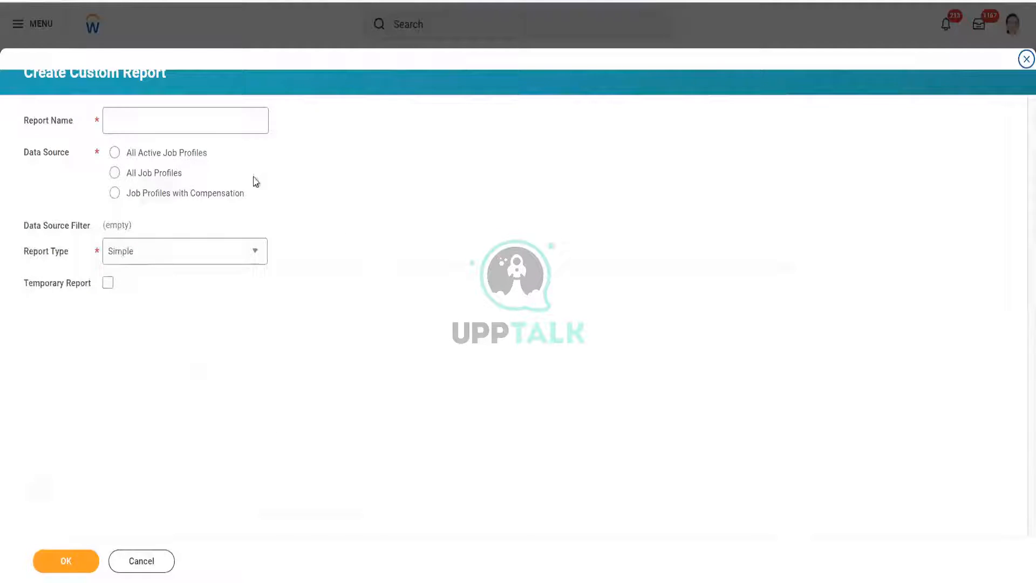
- Name the report with the author's first name followed by "Contextual Reportin 1" and choose All Active Job Profiles as its data source
left_click(225, 129)
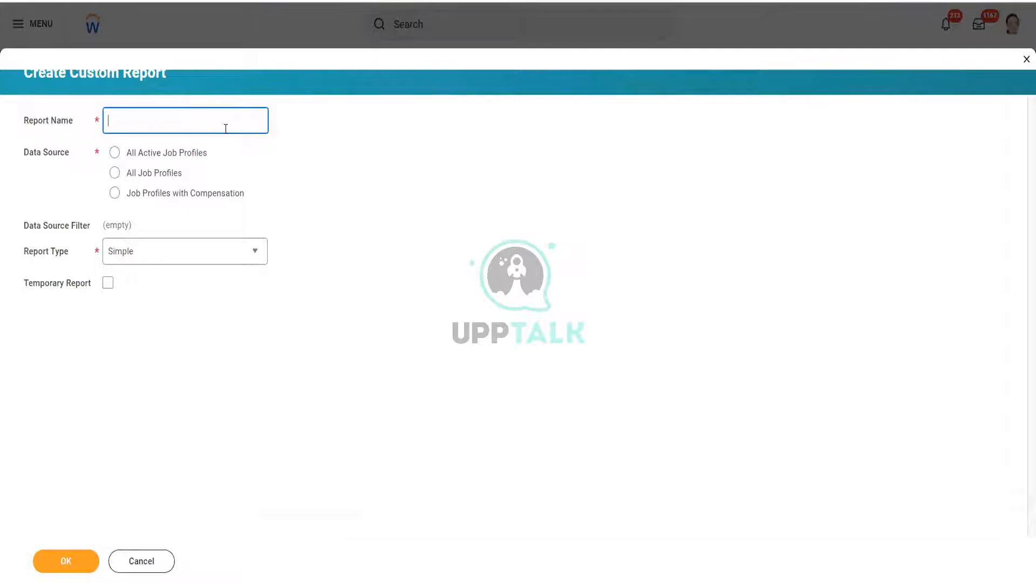
type("Ganesh Contex")
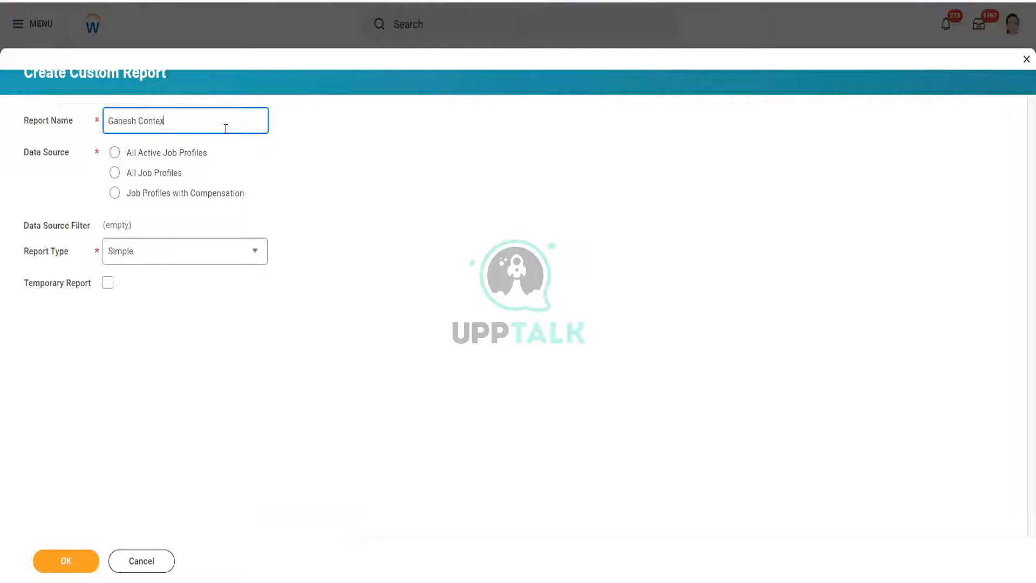
type("tual Reportin 1")
left_click(168, 156)
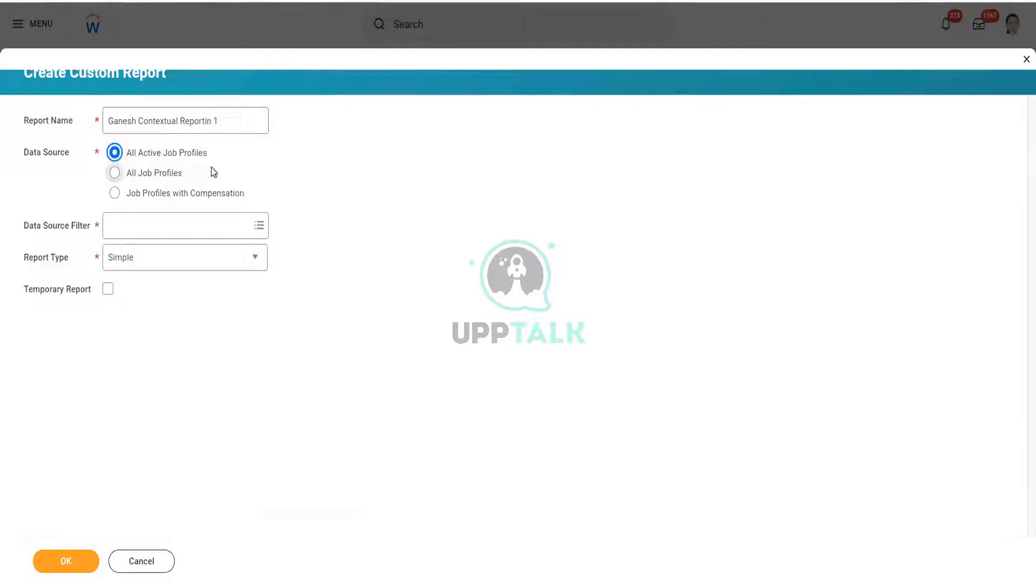
- Choose Default Filter as the data source filter, set the report type to Advanced, mark it as a temporary report and create it
left_click(171, 226)
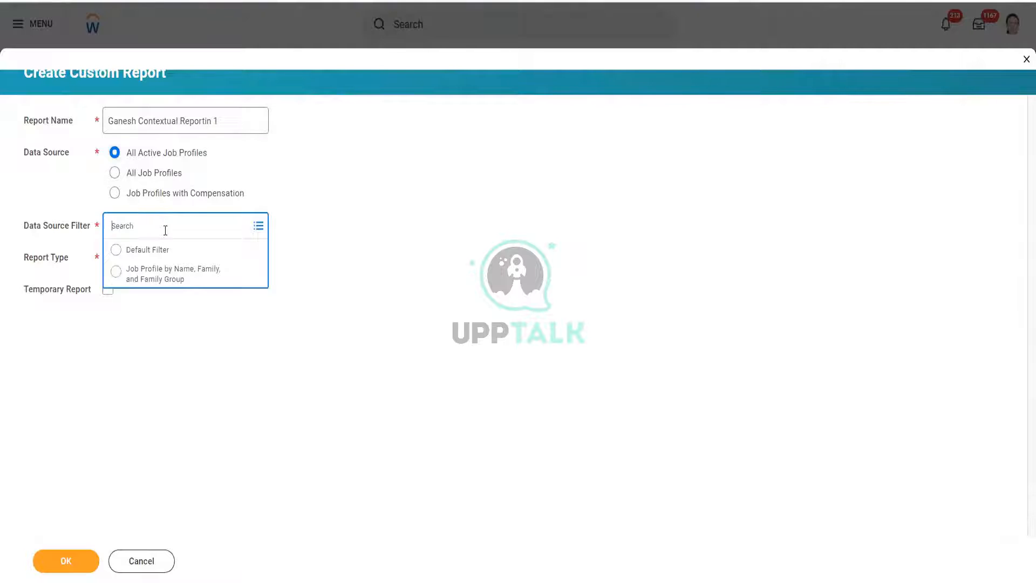
left_click(154, 256)
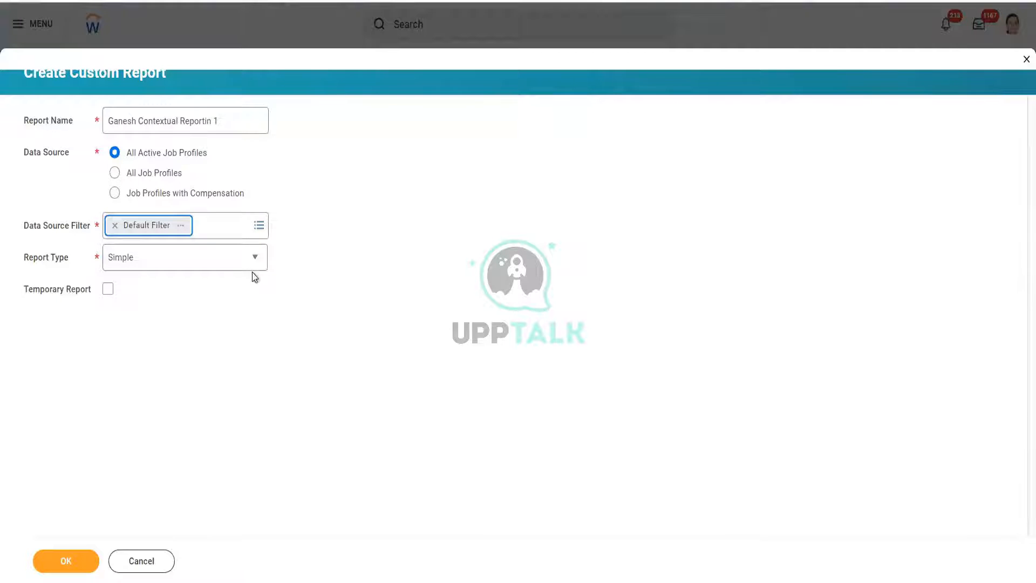
left_click(255, 267)
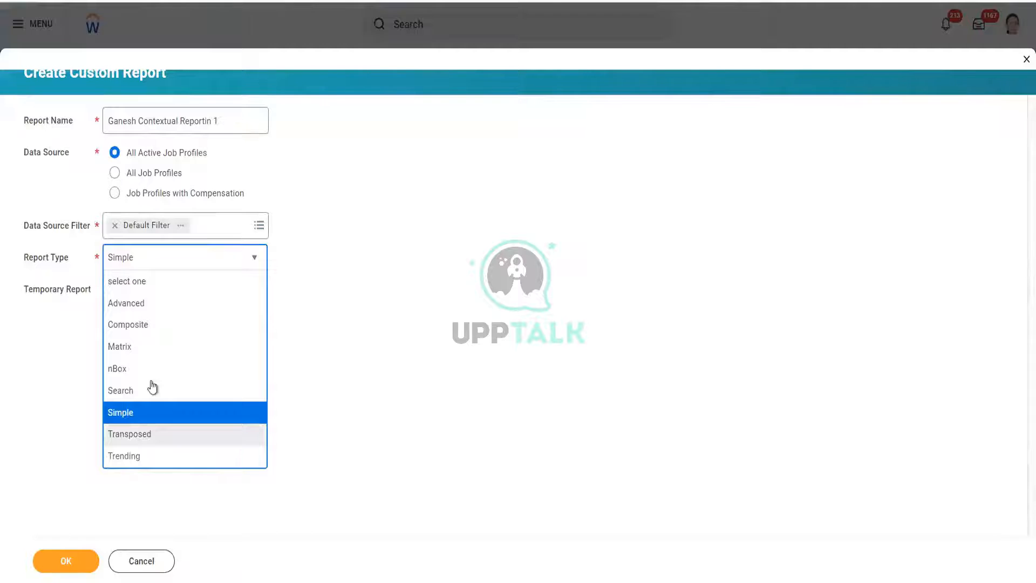
left_click(152, 307)
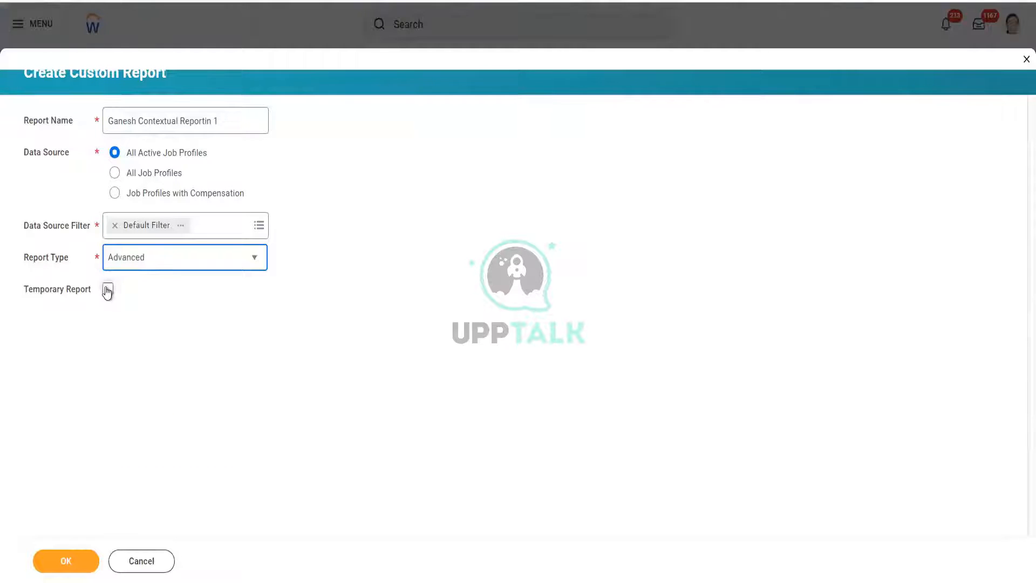
left_click(107, 290)
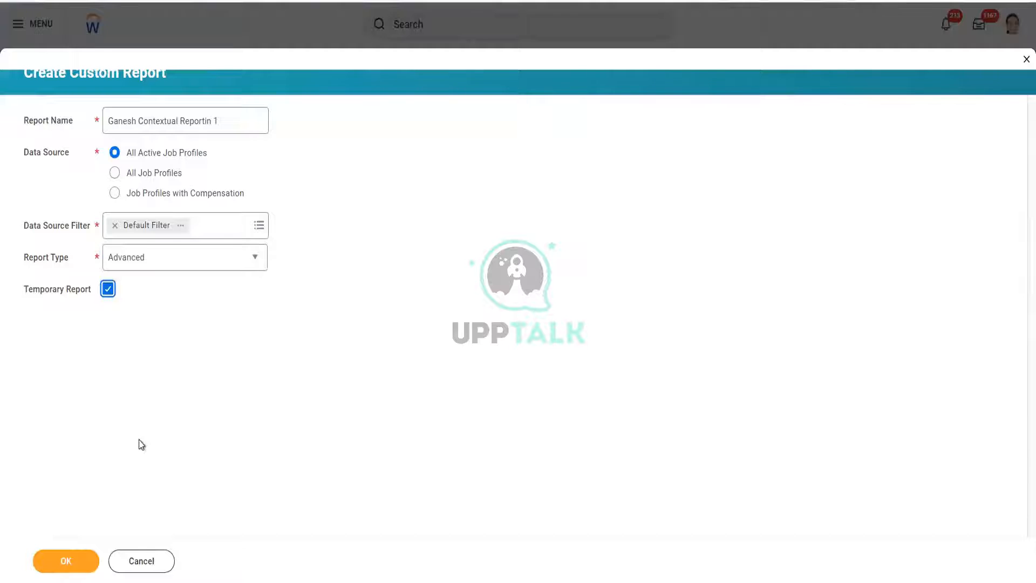
left_click(72, 565)
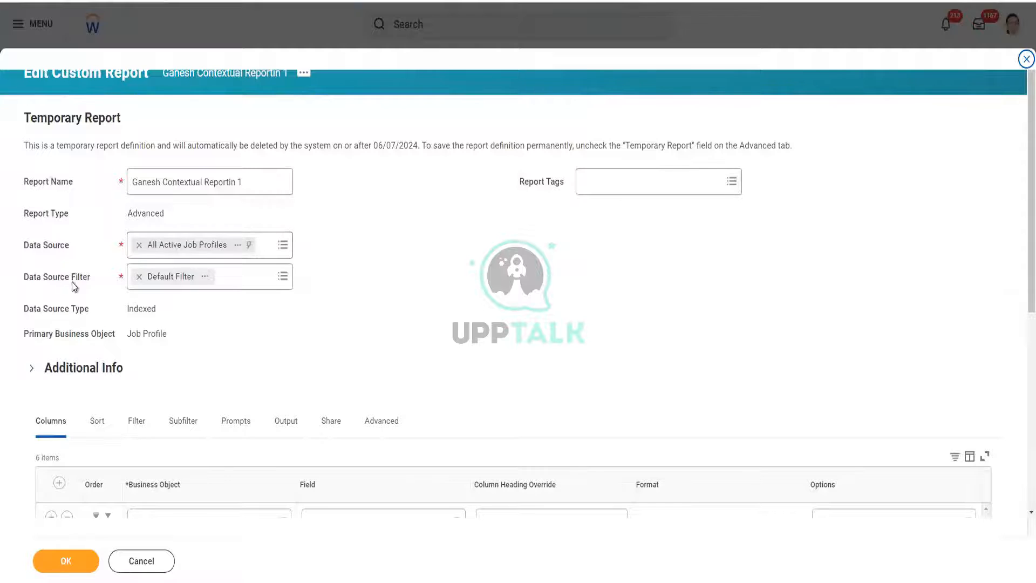
- Review the report's columns and data source settings and save the custom report definition
scroll(365, 309, "down", 5)
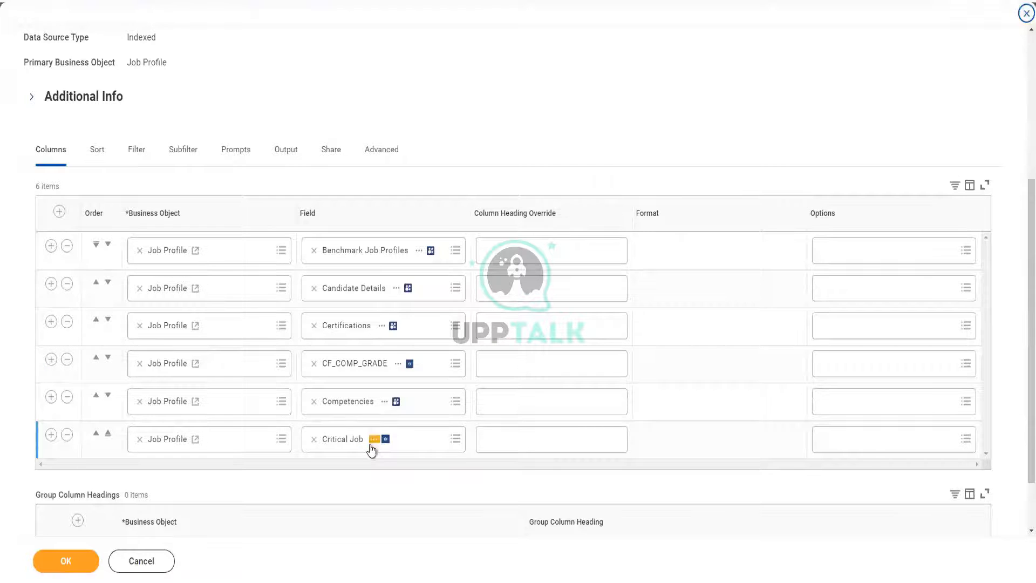
scroll(370, 452, "down", 2)
scroll(347, 429, "up", 3)
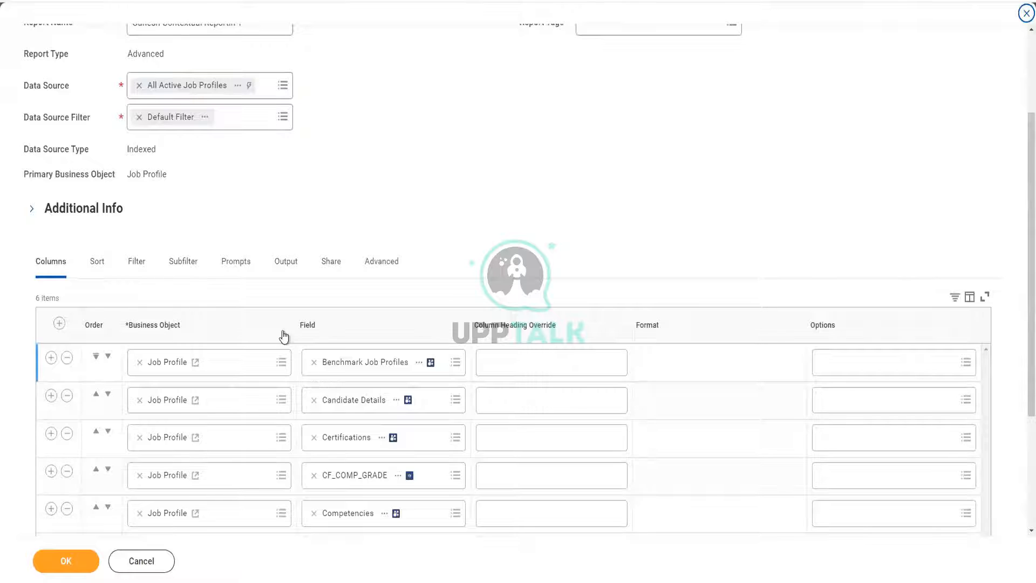
scroll(240, 198, "up", 3)
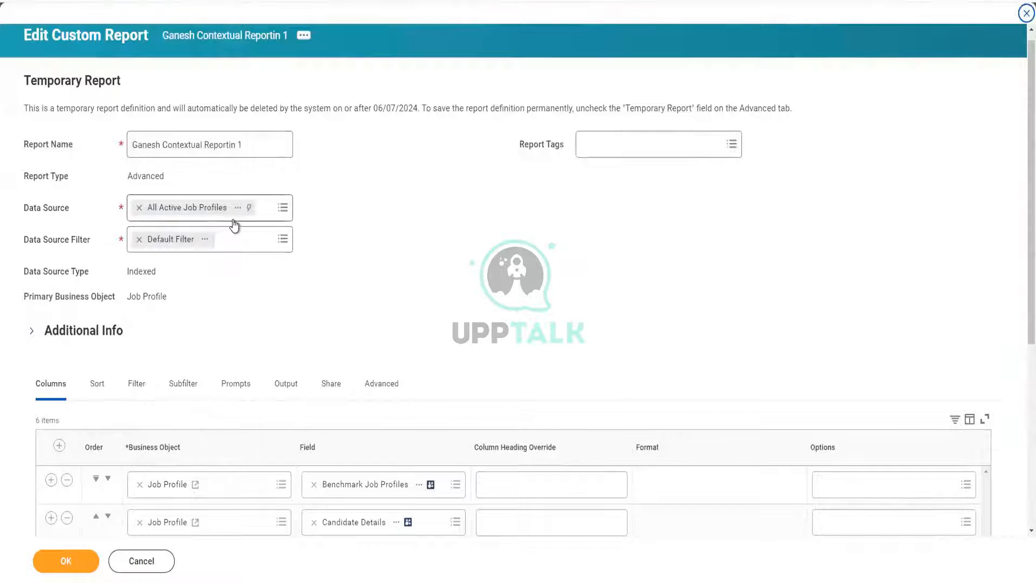
left_click(85, 562)
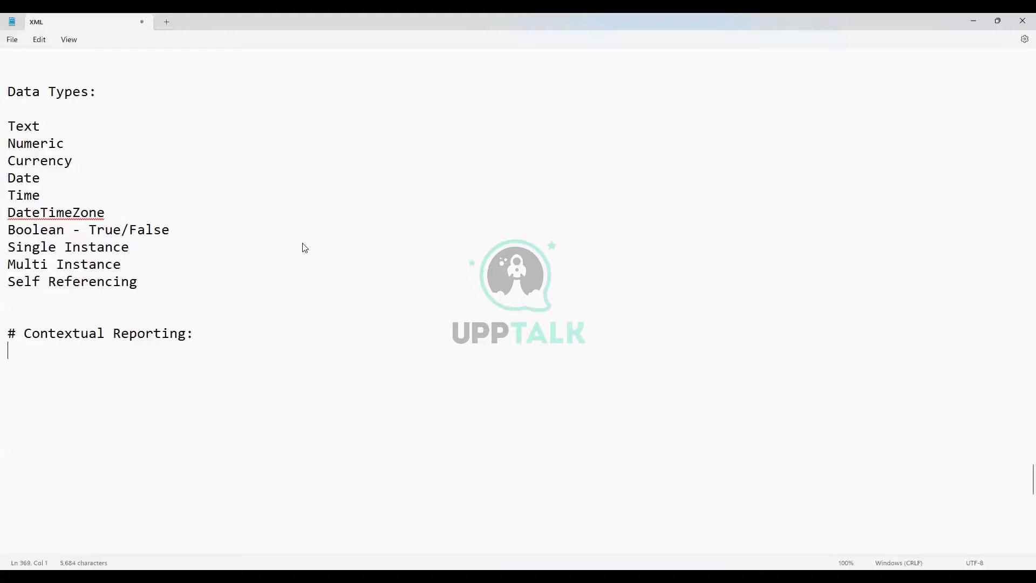
- In the Notepad notes, add "1.) Create Custom Report from Here" under the Contextual Reporting heading
type("1.) Create Cust")
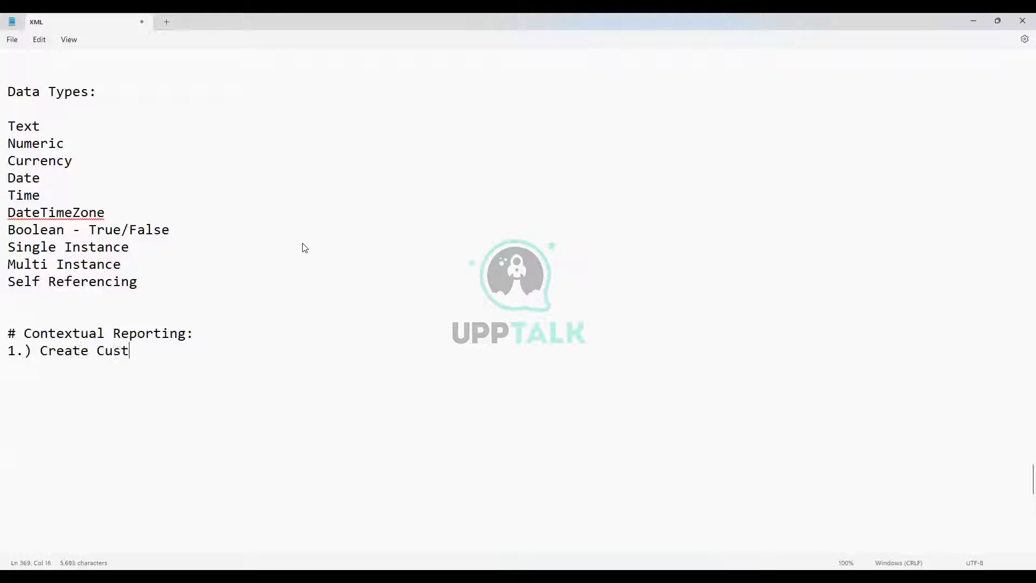
type("om Report fro Her")
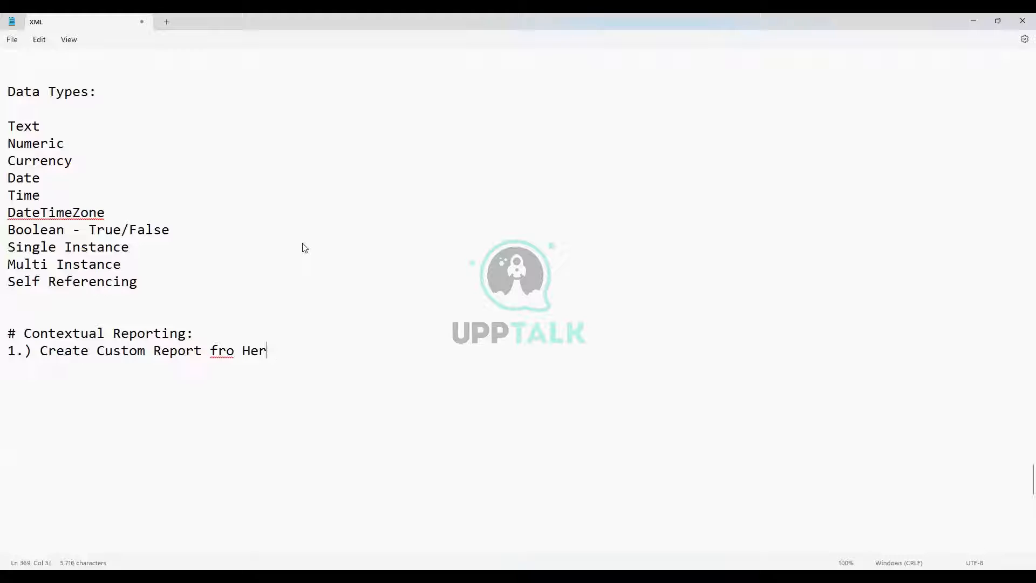
key("BackSpace")
key("BackSpace")
key("BackSpace")
key("BackSpace")
type("m Gere")
key("Return")
key("BackSpace")
key("BackSpace")
key("BackSpace")
key("BackSpace")
key("BackSpace")
type("Here")
key("Return")
- Add "2.) Related Reports" as the second item of the Contextual Reporting notes
type("2.)")
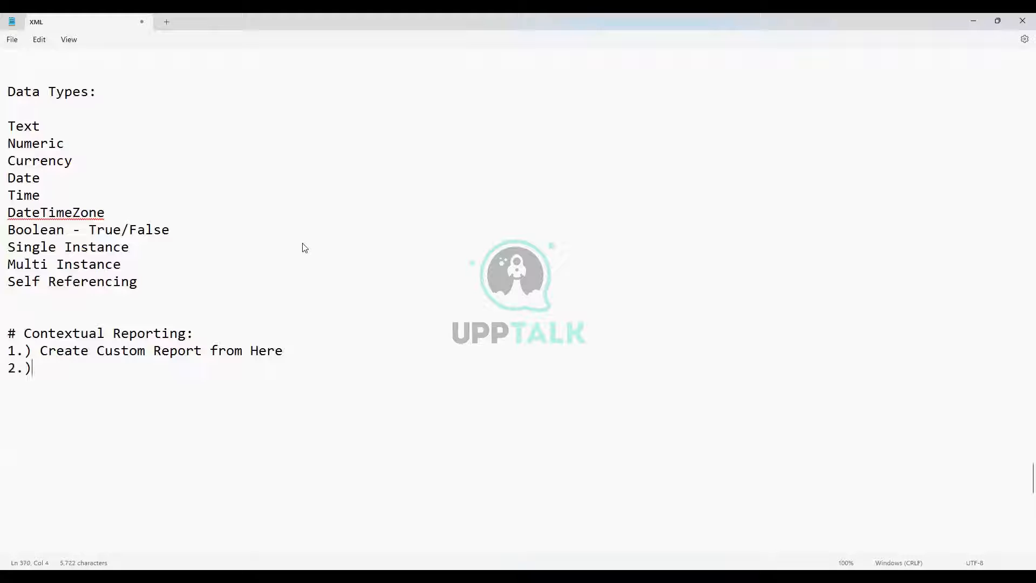
type(" Related Reposrt")
key("BackSpace")
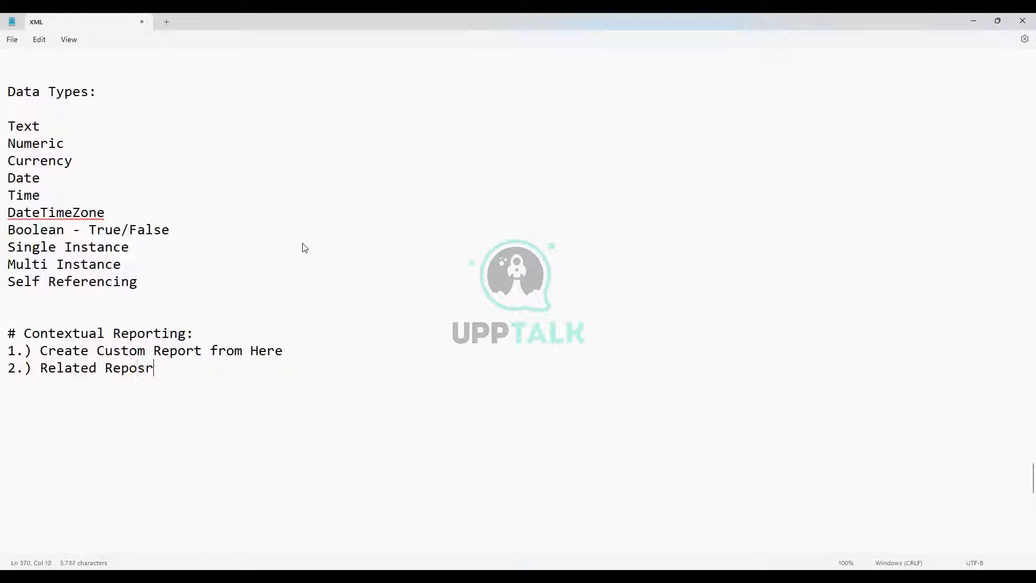
key("BackSpace")
key("BackSpace")
type("rts")
key("Return")
- Add "3.) Report Fields and Values" as the third item of the list, followed by blank lines
type("3.) Repor")
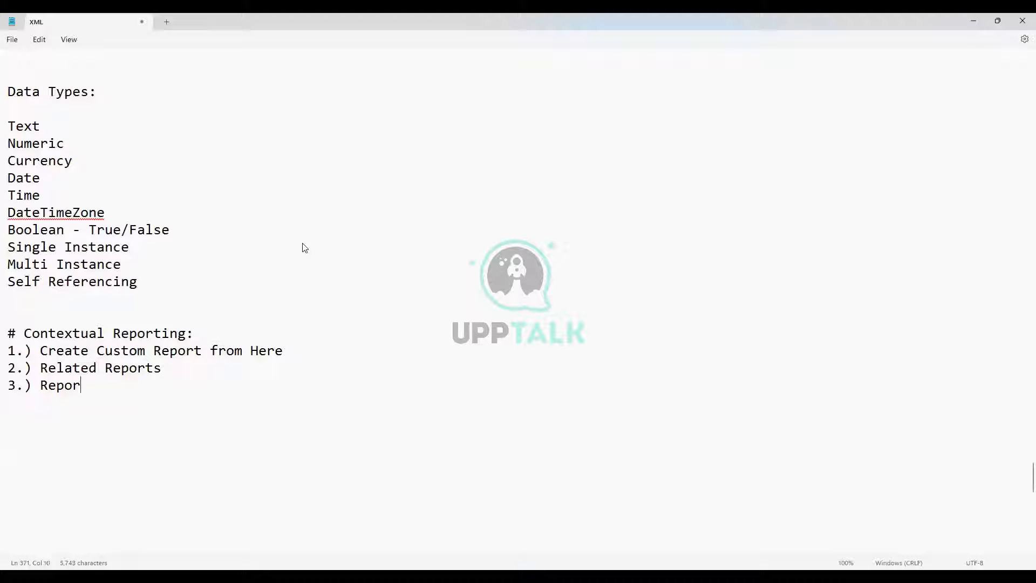
type("t Fields ")
type("and")
key("BackSpace")
type("nd Val")
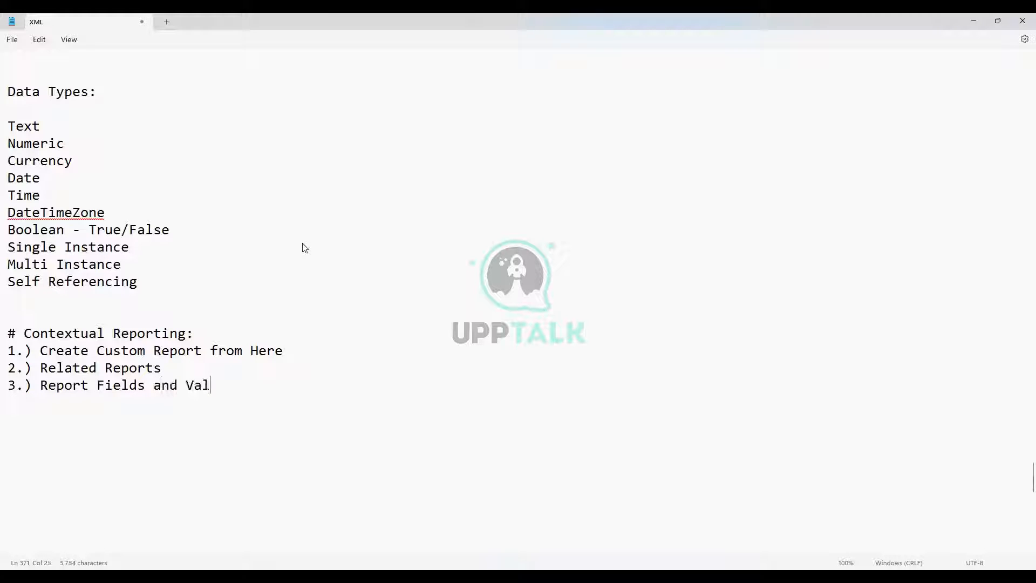
type("ues")
key("Return")
key("Return")
scroll(241, 416, "down", 3)
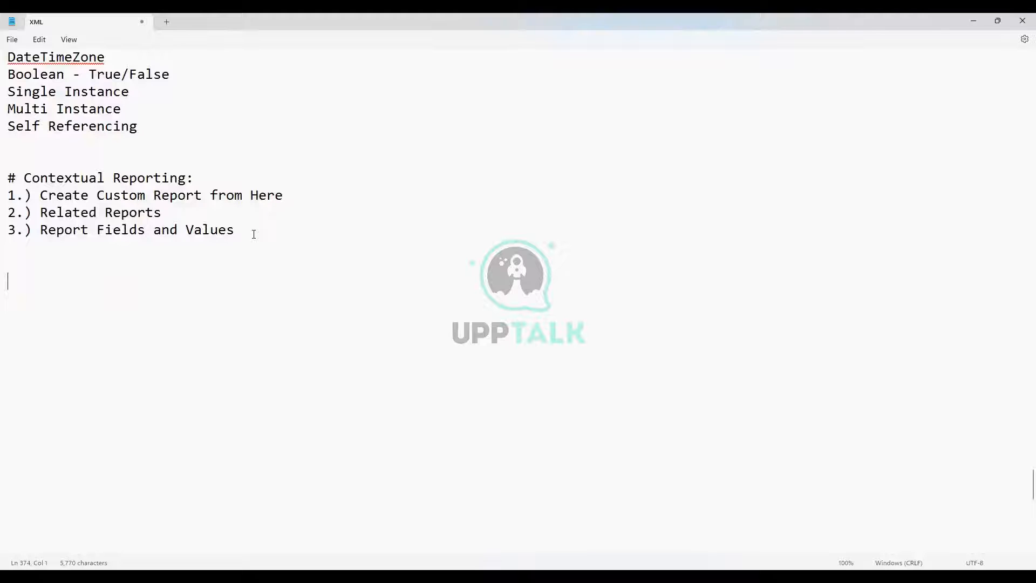
- Highlight the Contextual Reporting notes for review and insert two more blank lines below the list
left_click_drag(254, 234, 4, 178)
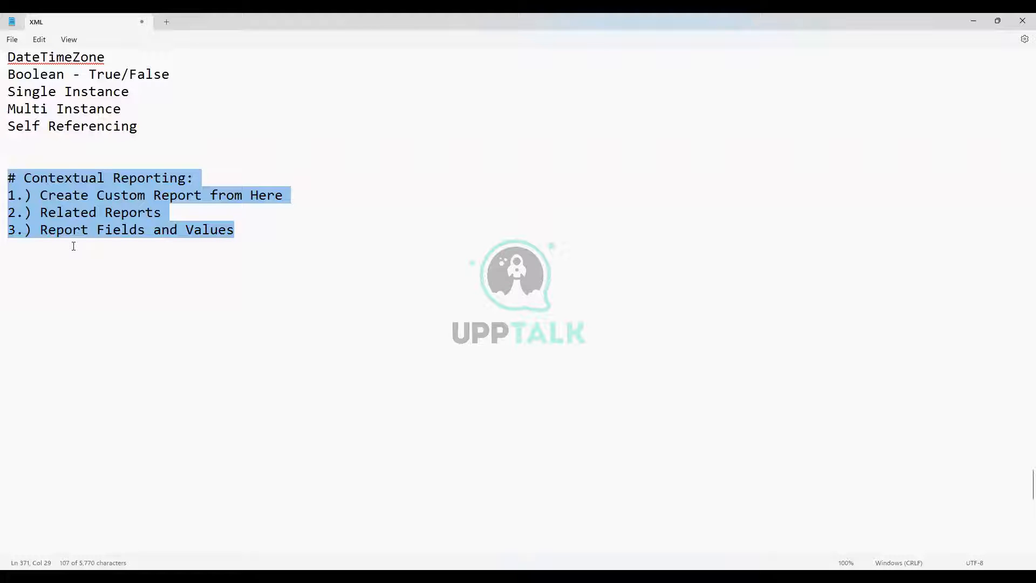
scroll(278, 229, "down", 1)
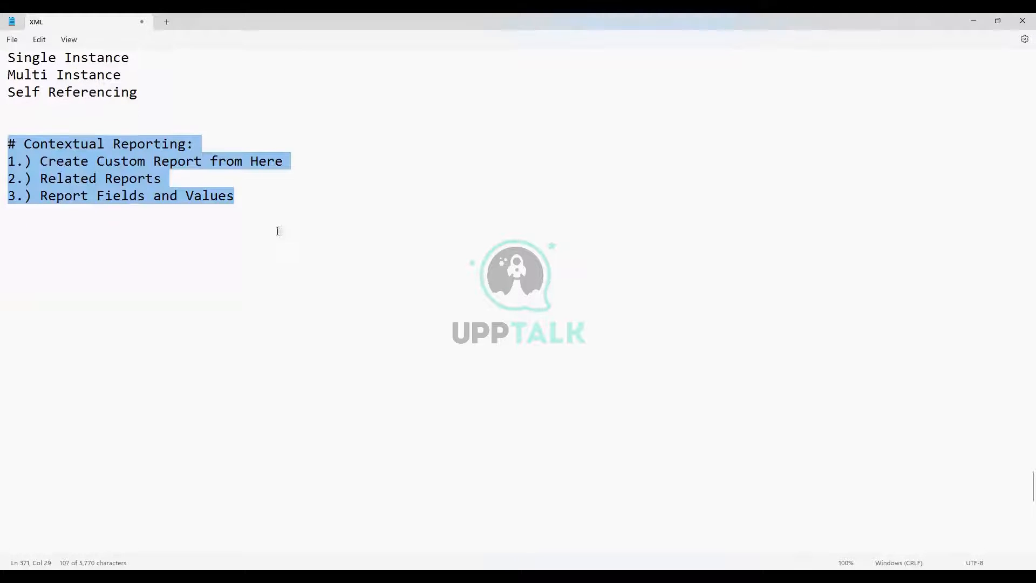
left_click(247, 193)
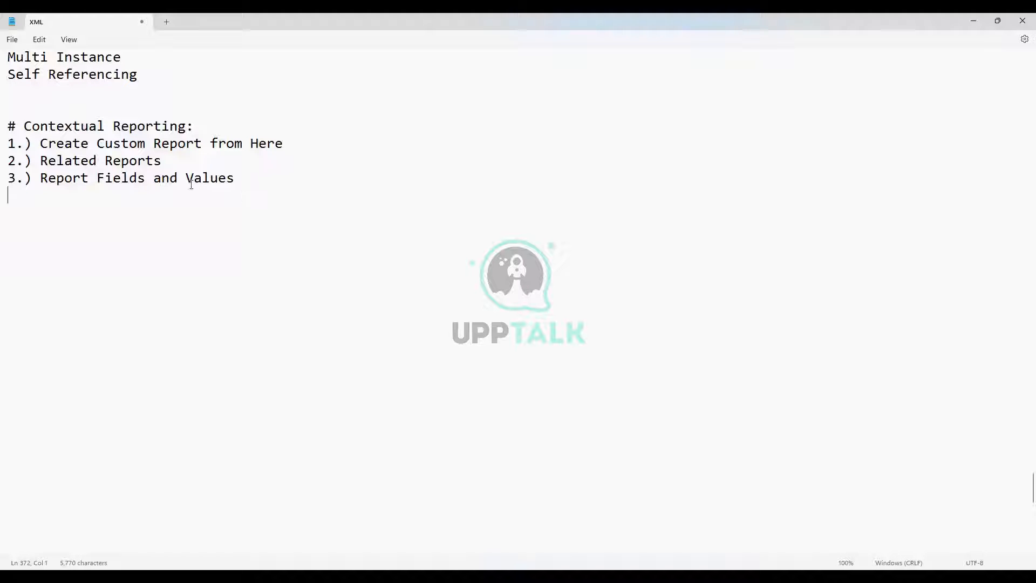
key("Return")
key("Return")
scroll(124, 250, "up", 1)
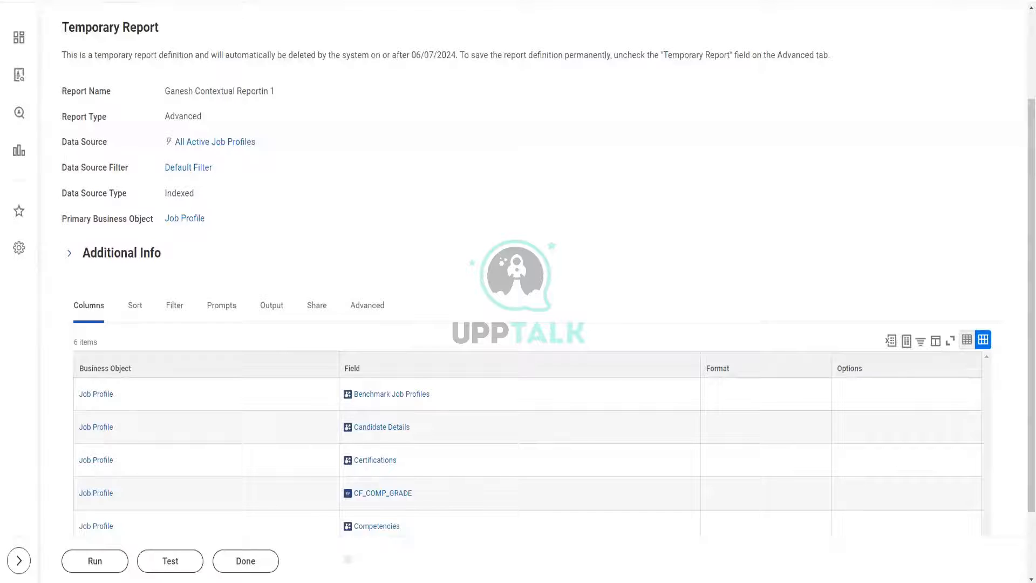
- Switch to the Excel workbook, enlarge the view to 120% and merge and center cells D2 to F2 above the table
key("alt+Tab")
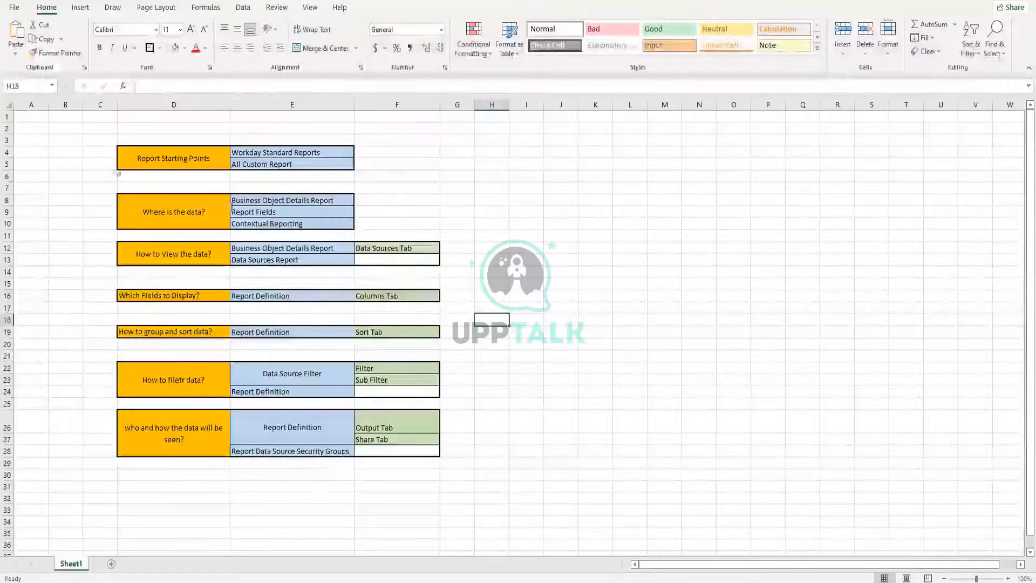
left_click(1007, 579)
left_click(1007, 578)
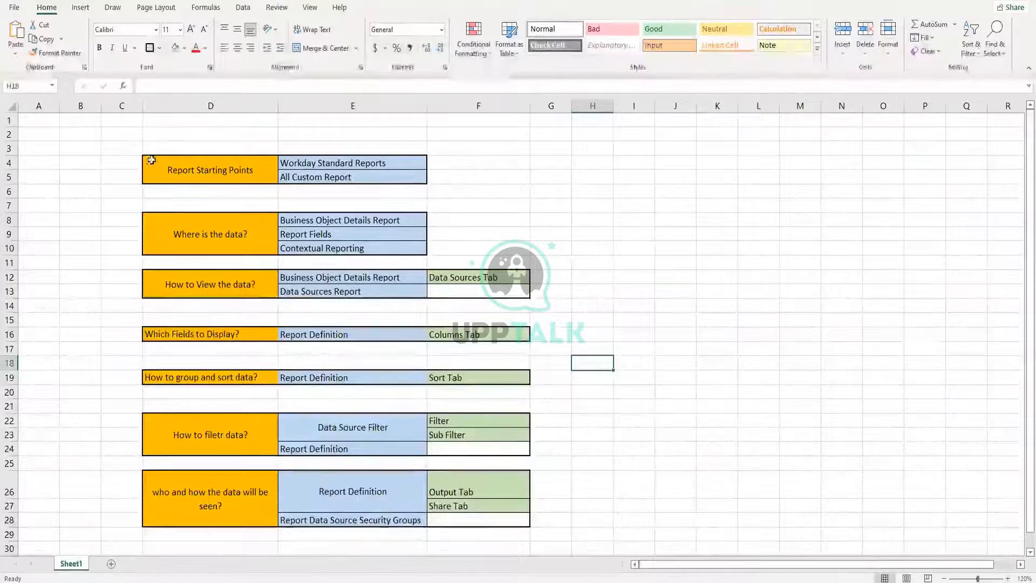
left_click_drag(195, 130, 479, 137)
left_click(302, 48)
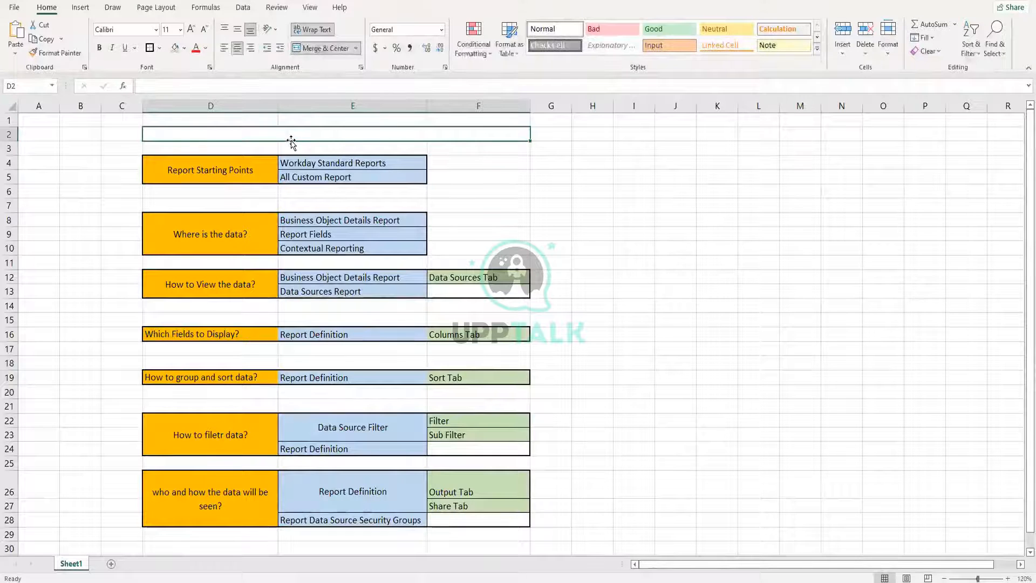
- Enter the title "Designing a Custom Report" in the merged cell D2
type("Designing ")
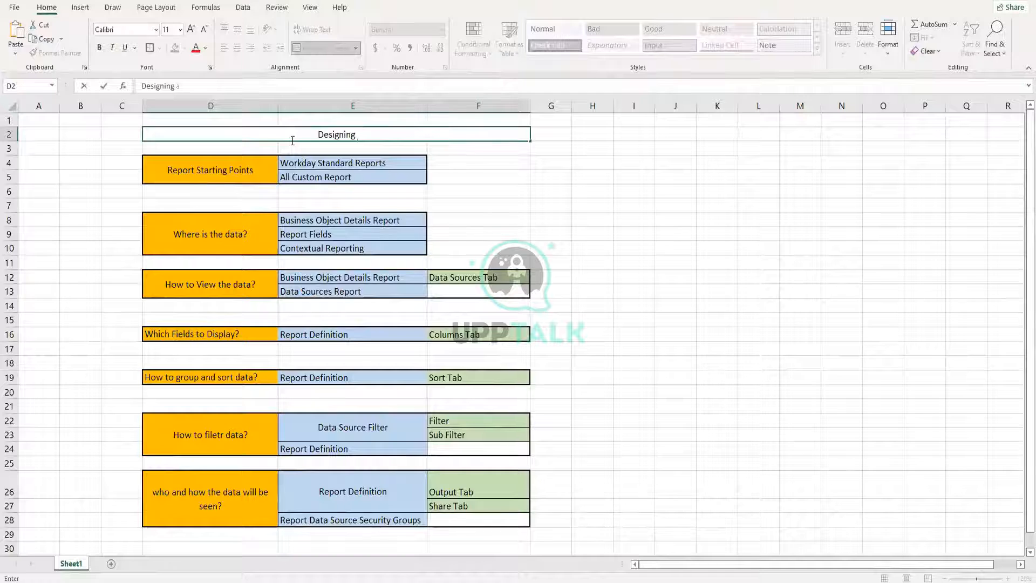
type("a Custom Re")
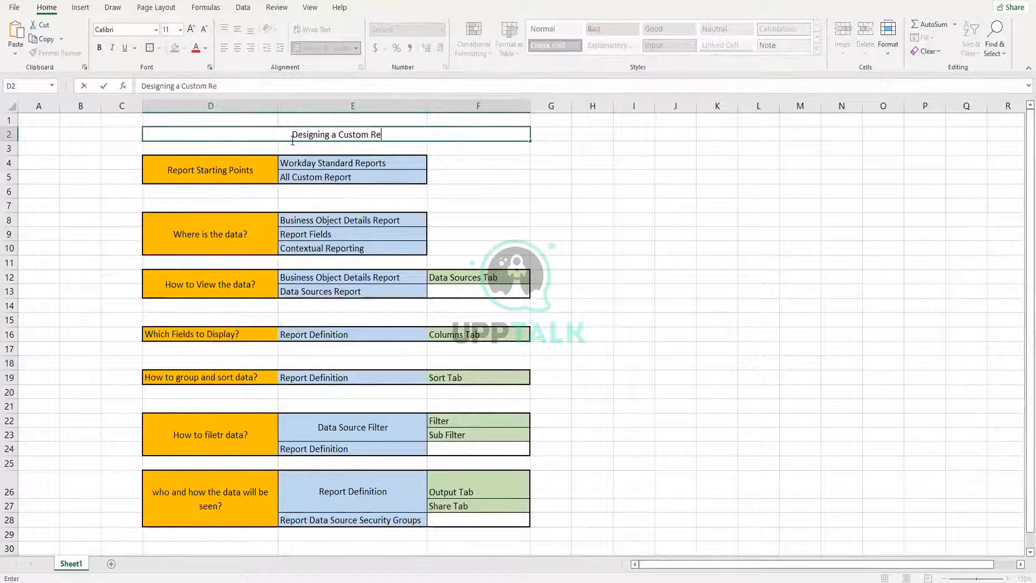
type("port")
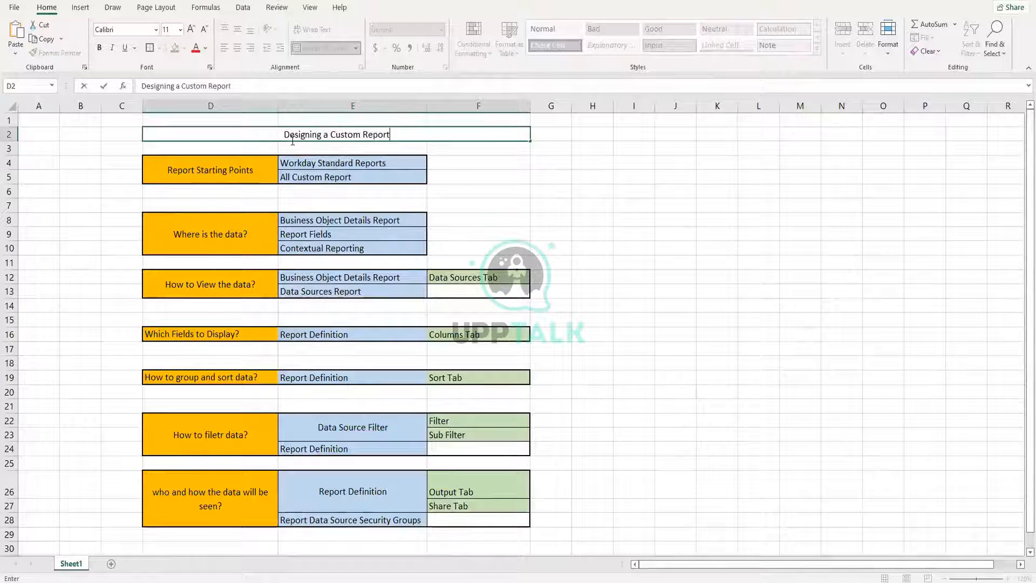
left_click(627, 237)
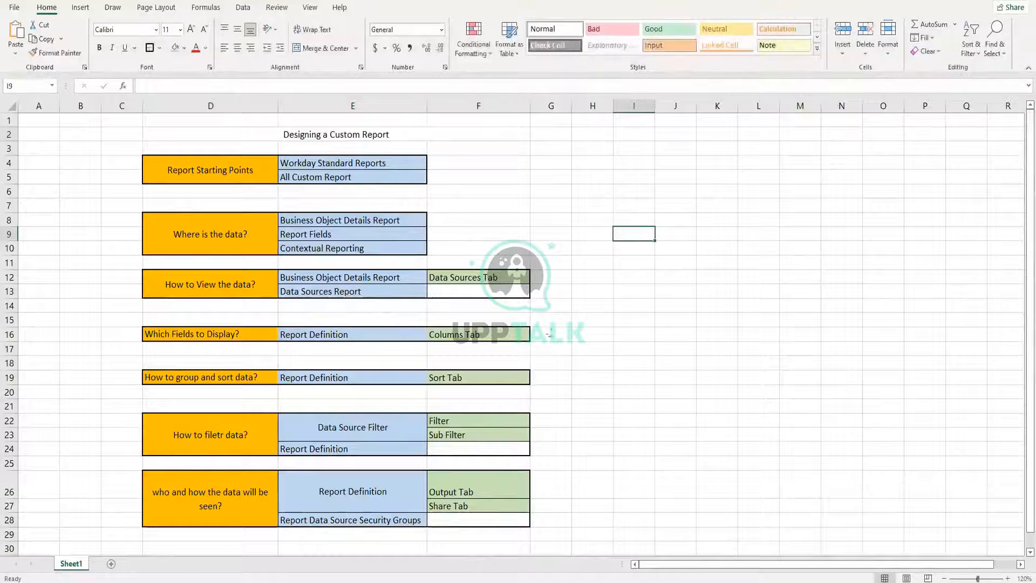
- Fill the "Designing a Custom Report" title cell with a light orange theme color
left_click(339, 135)
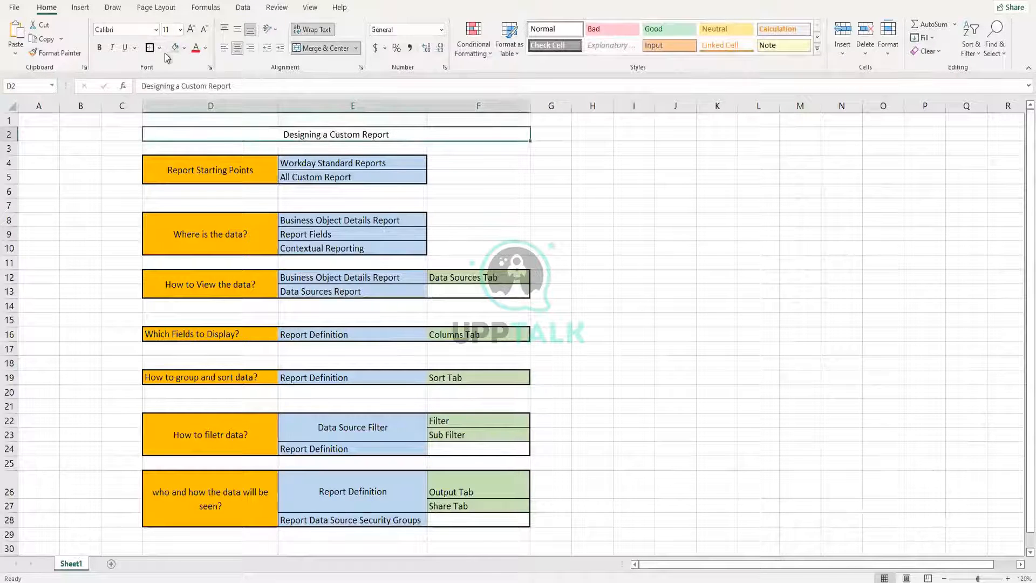
left_click(184, 48)
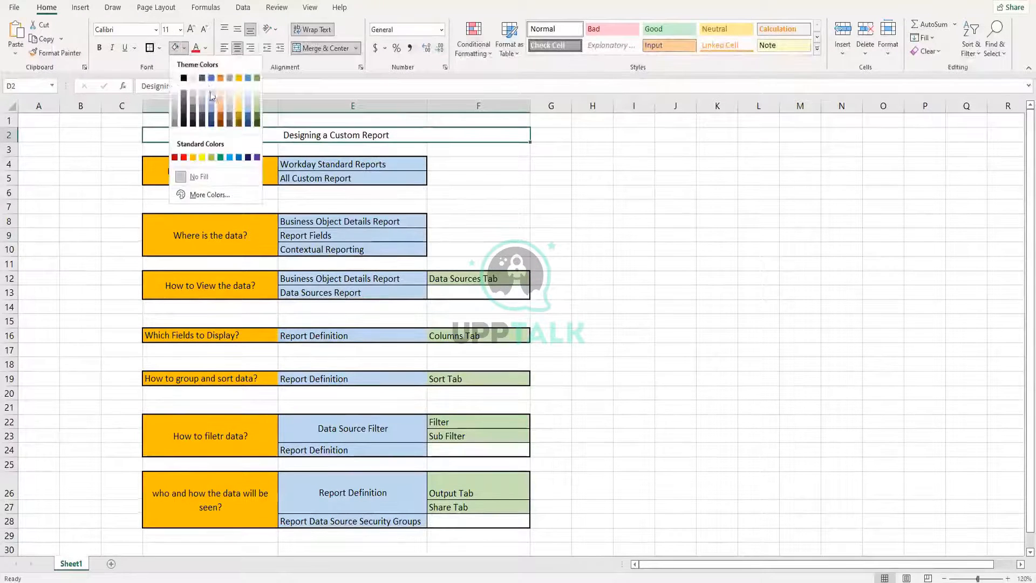
left_click(219, 100)
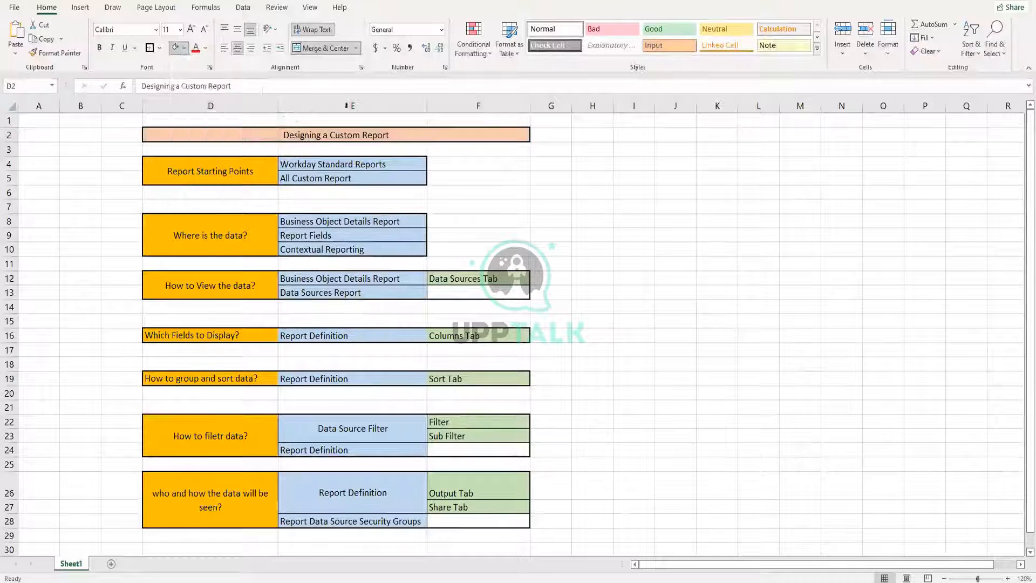
left_click(714, 195)
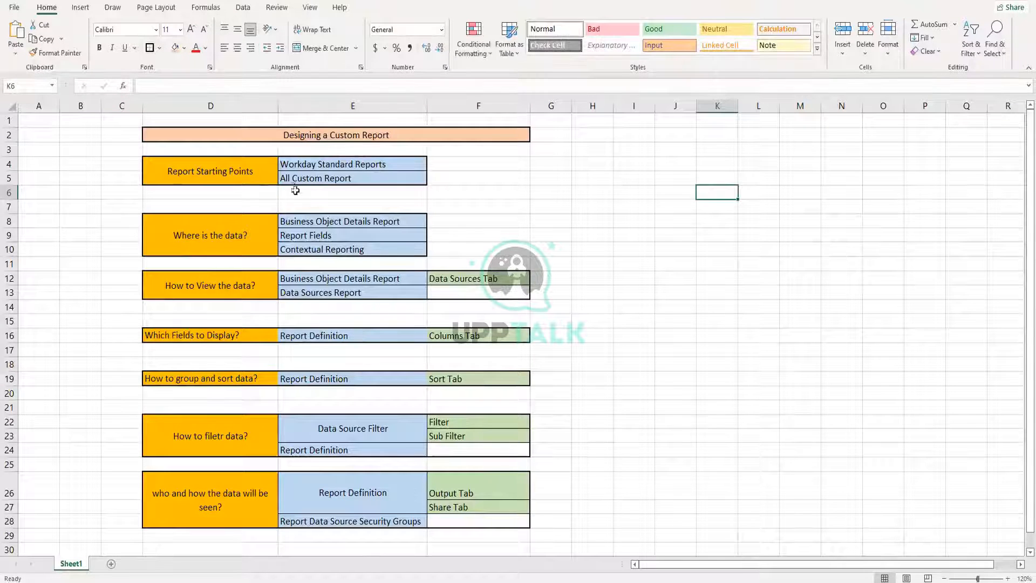
left_click(311, 164)
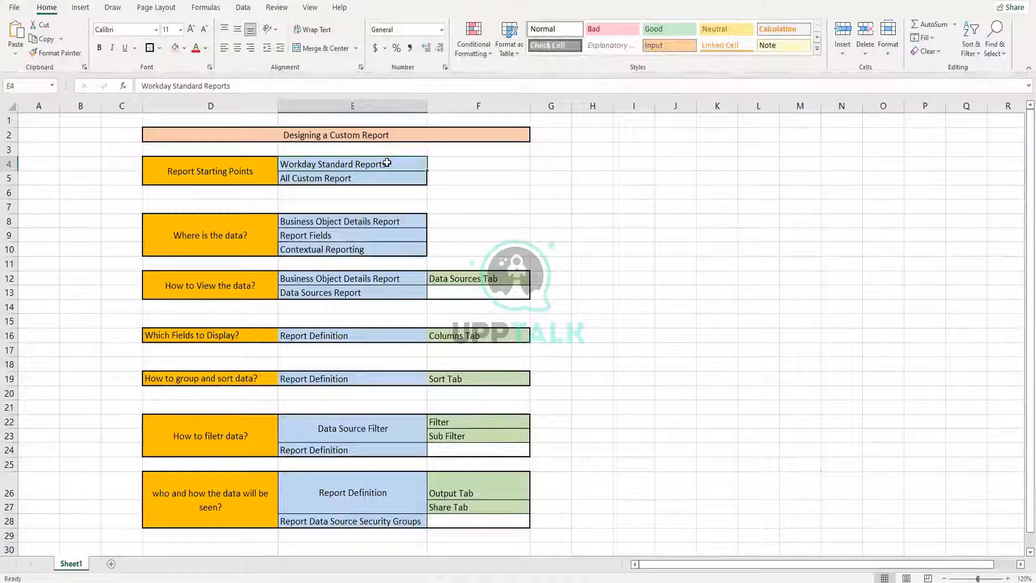
left_click(462, 164)
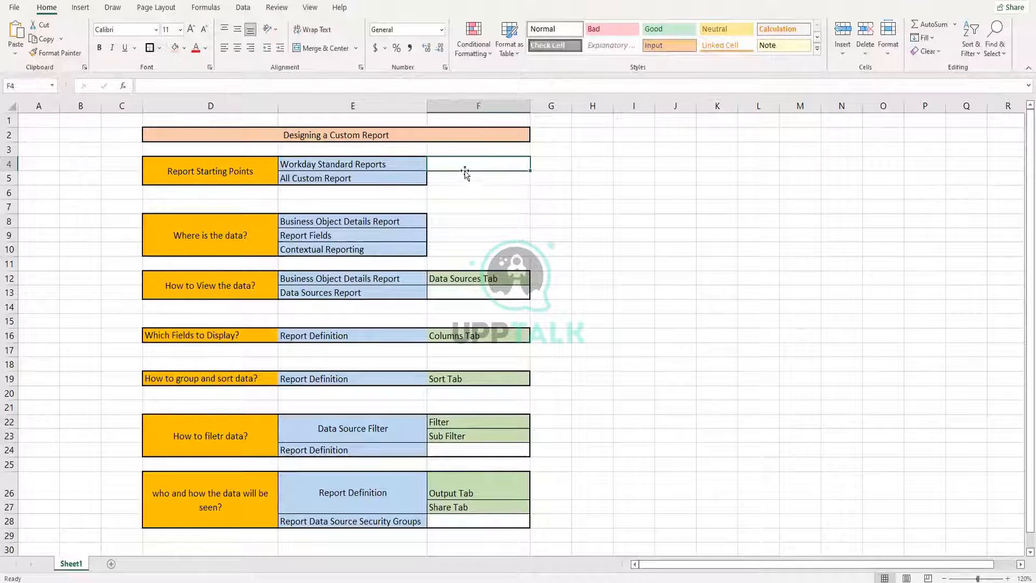
left_click(377, 166)
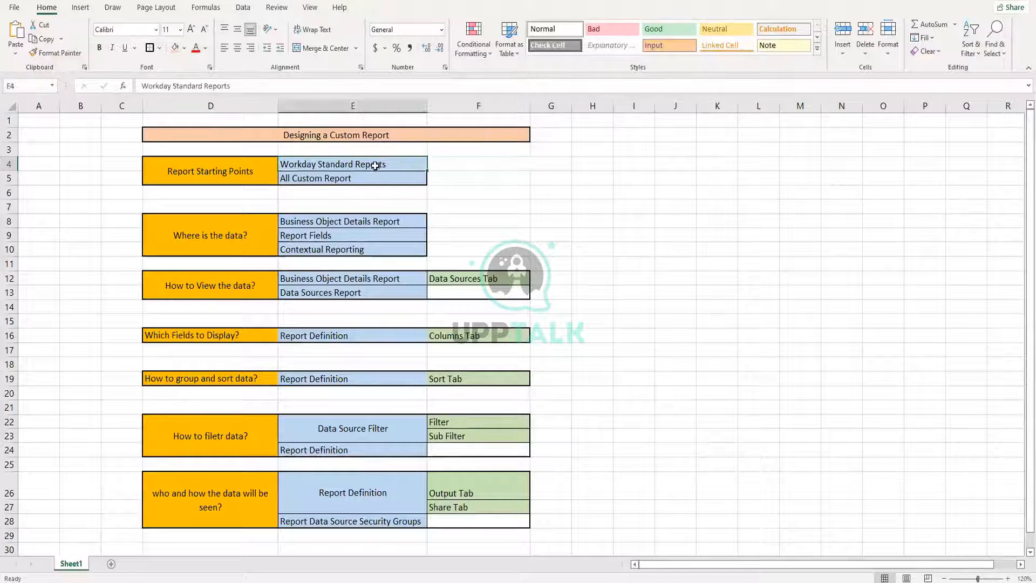
- Point out the All Custom Report starting point and the Which Fields to Display? row in the design table
left_click(304, 180)
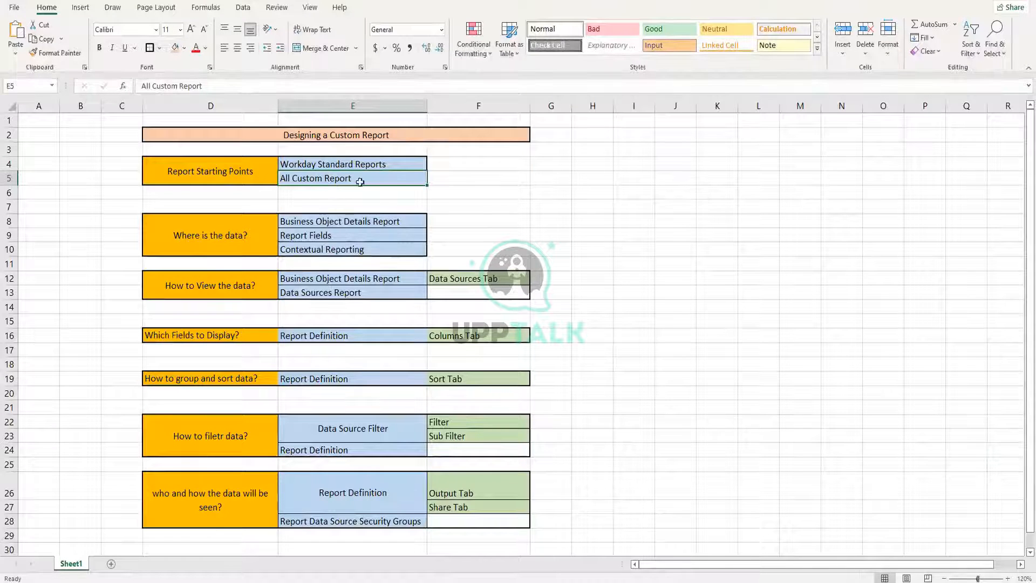
left_click(469, 192)
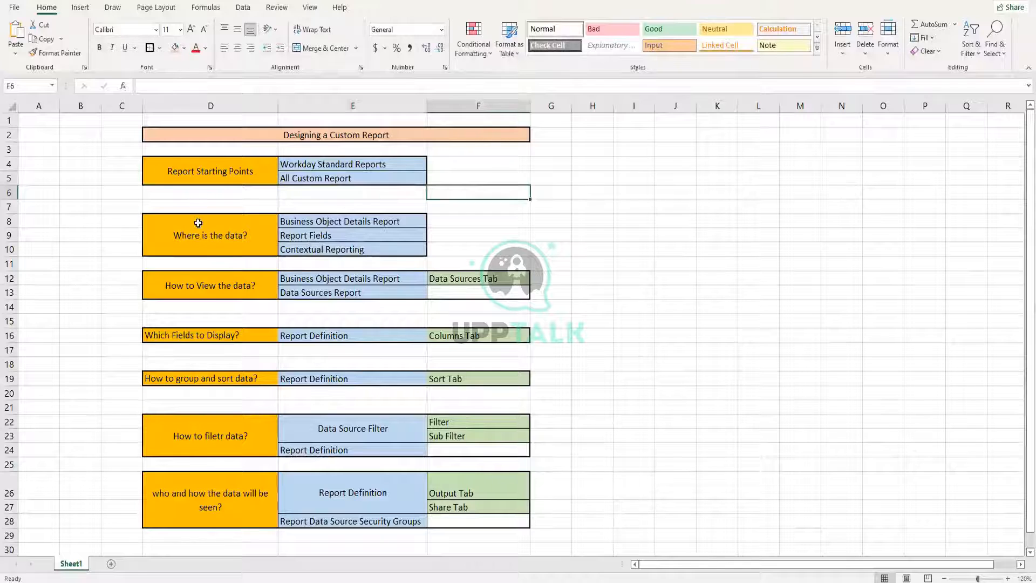
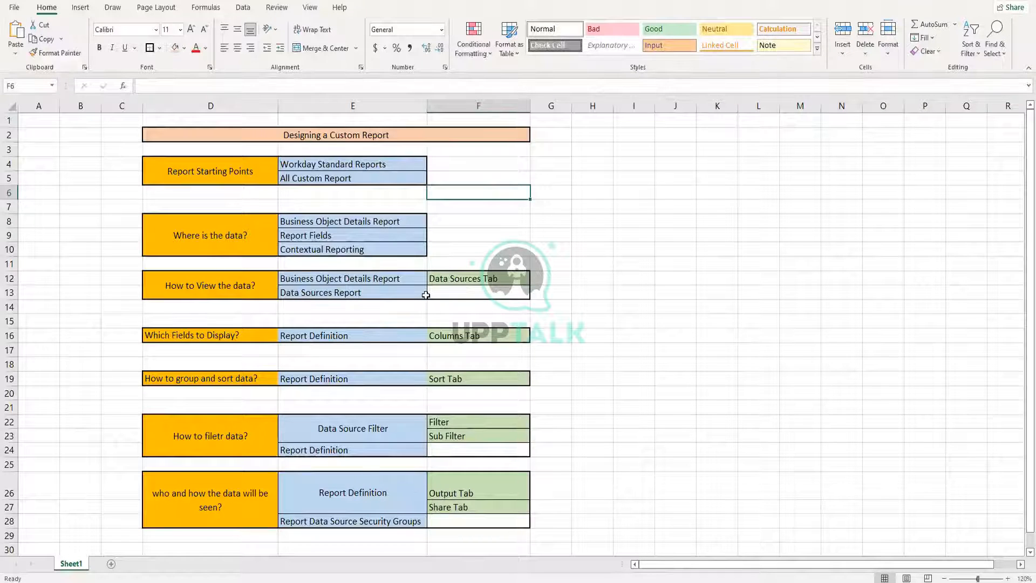
left_click(172, 334)
mouse_move(290, 333)
left_mouse_down()
mouse_move(437, 334)
mouse_move(324, 318)
mouse_move(241, 337)
mouse_move(269, 331)
left_mouse_up()
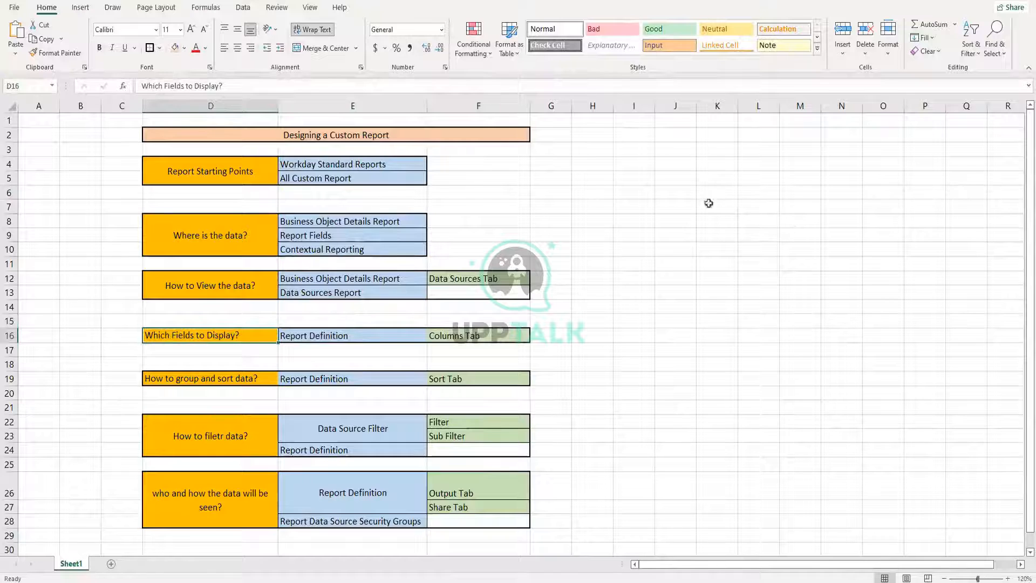
- Enter the heading Worker in cell J4 and the example fields Fn and LN in cells J6 and J7
left_click(677, 164)
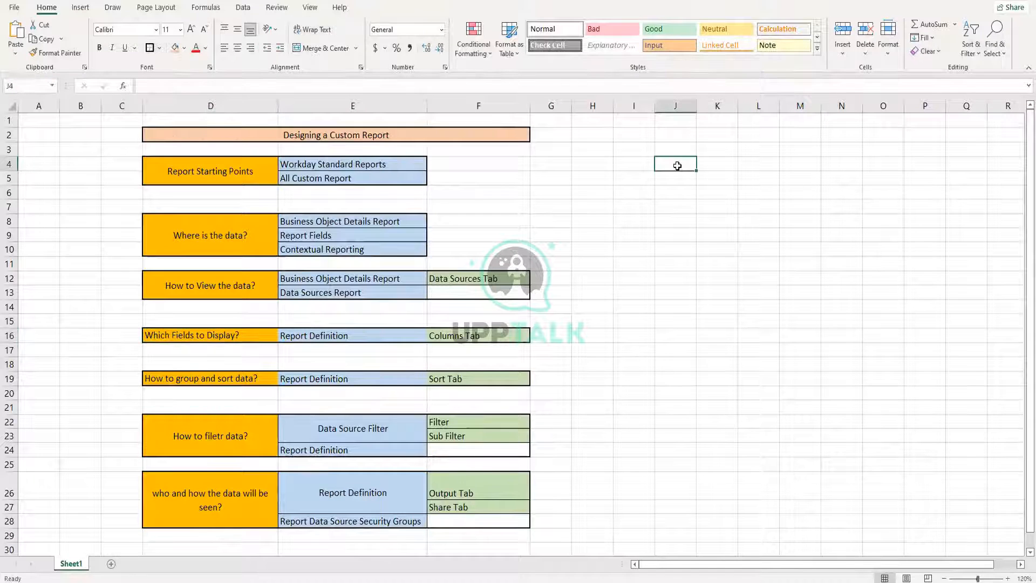
type("Wo")
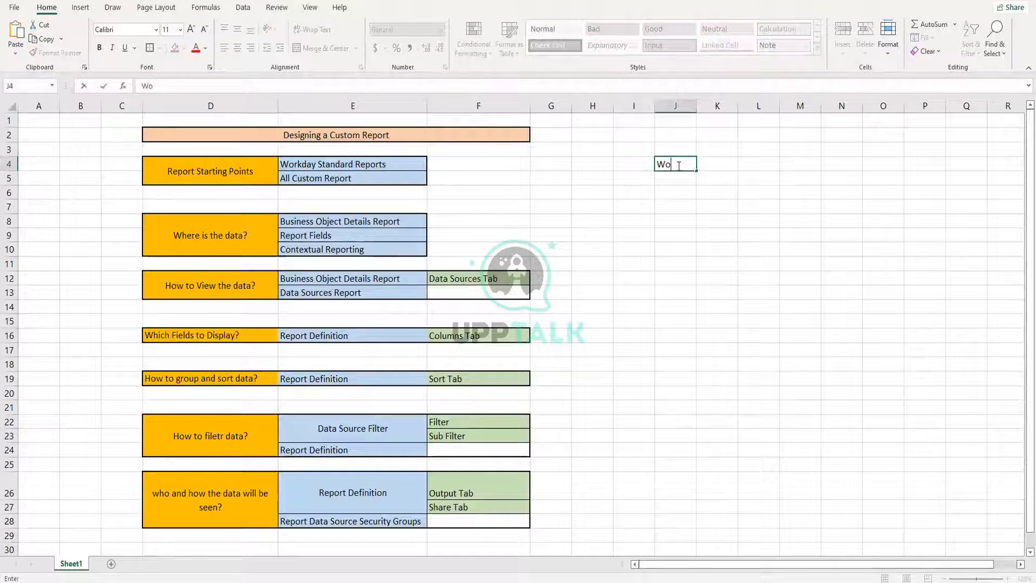
type("rker")
left_click(685, 193)
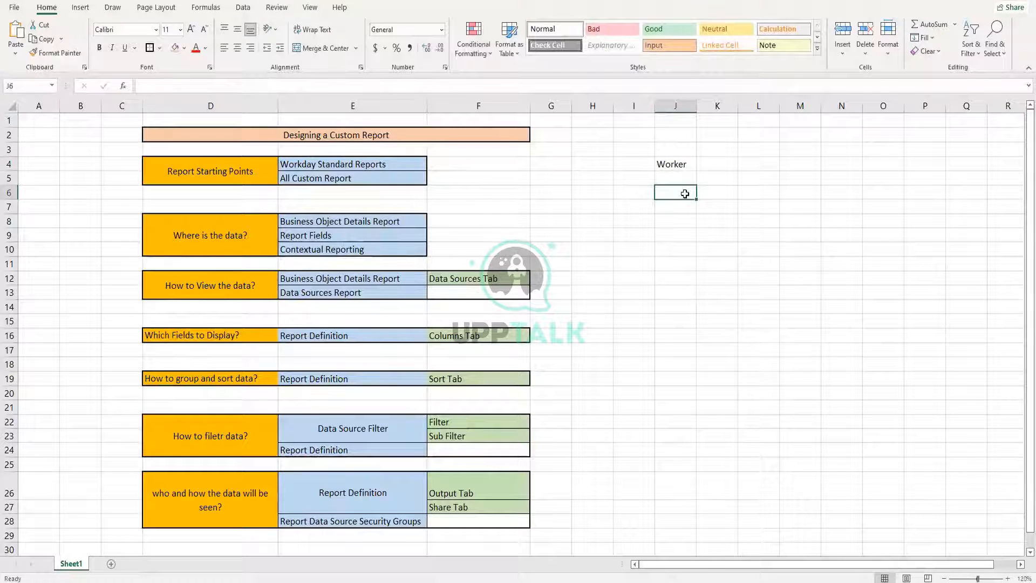
type("DN")
key("BackSpace")
key("BackSpace")
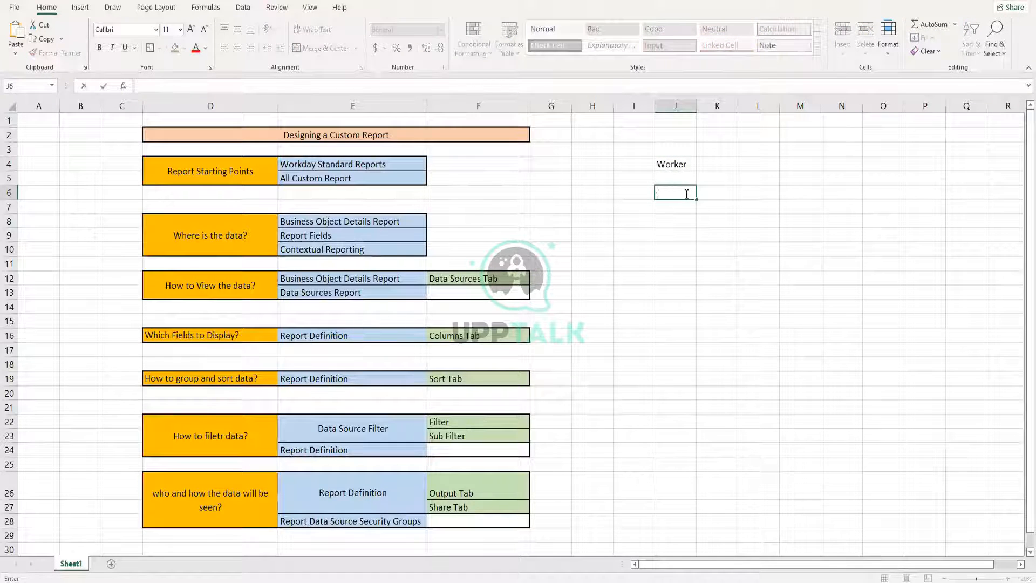
type("Fn")
left_click(680, 212)
type("LN")
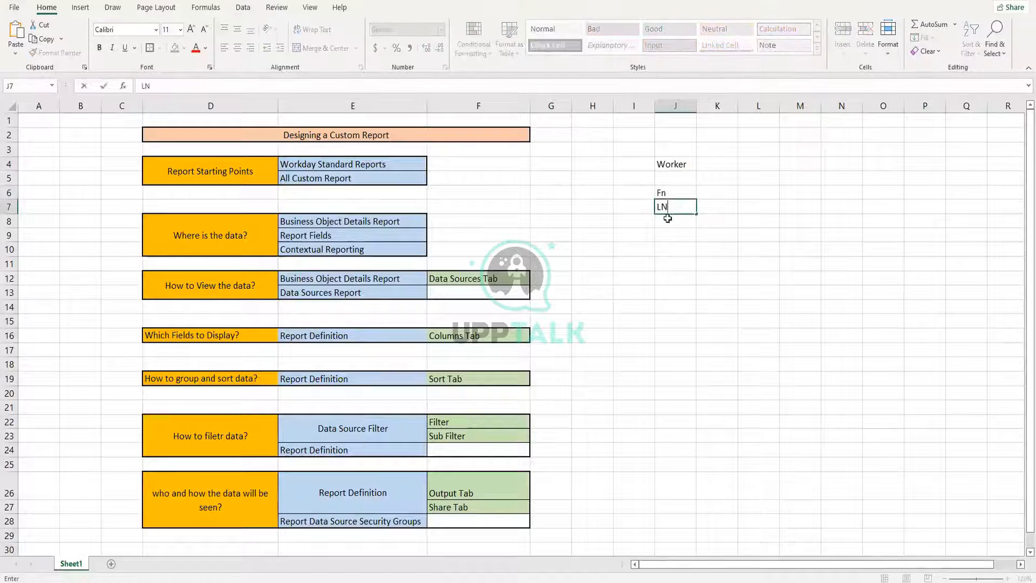
key("Return")
- Continue the worker field list with DOB, Gender, Hire Date and Job Profile in cells J8 to J11
type("DOB")
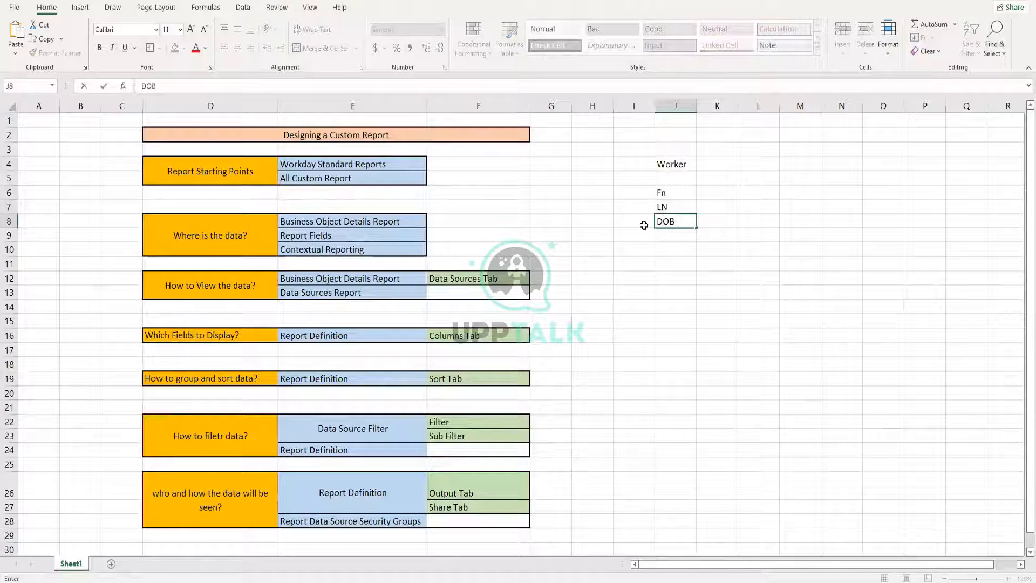
left_click(687, 233)
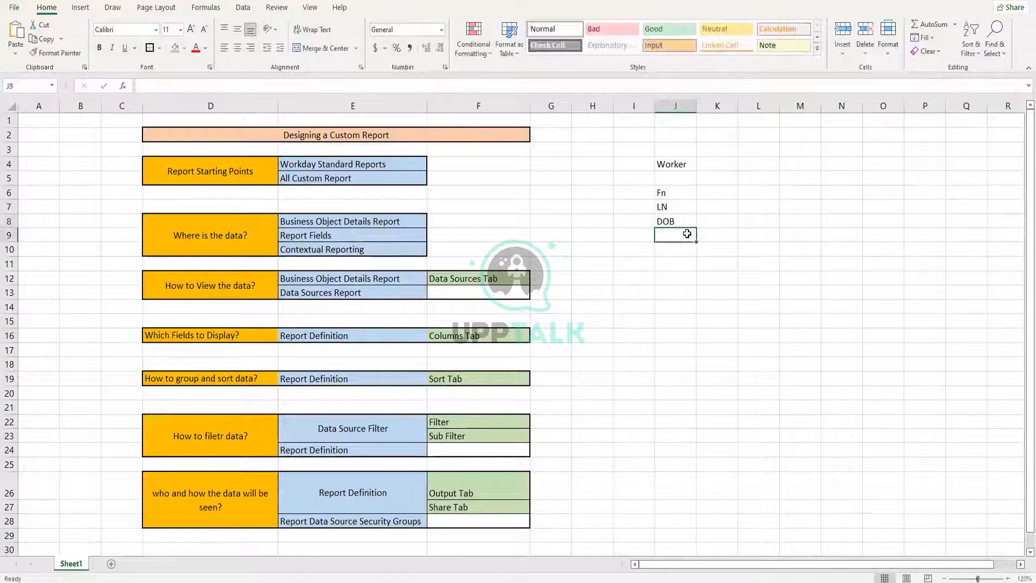
type("Gender")
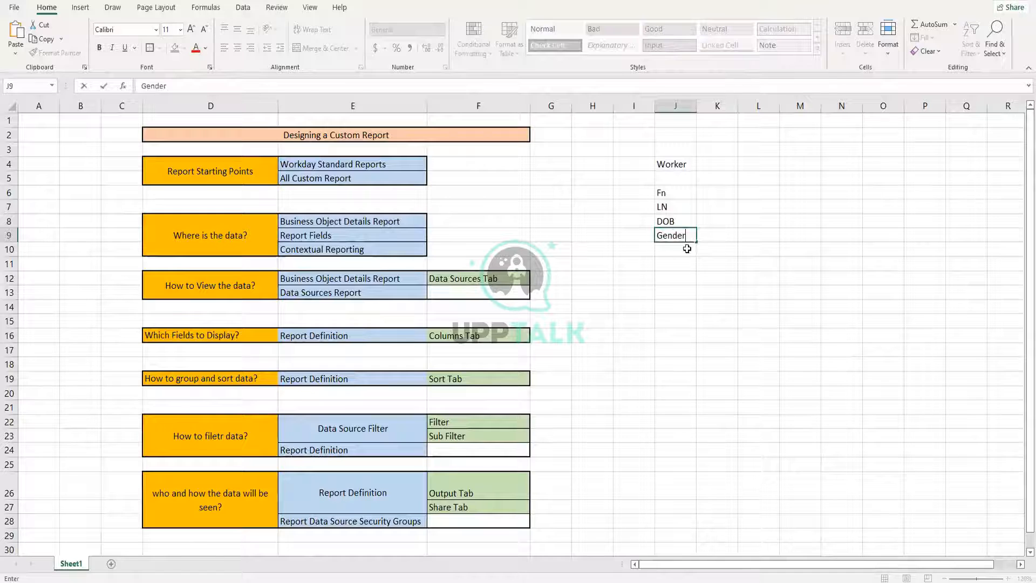
left_click(683, 249)
type("Hi")
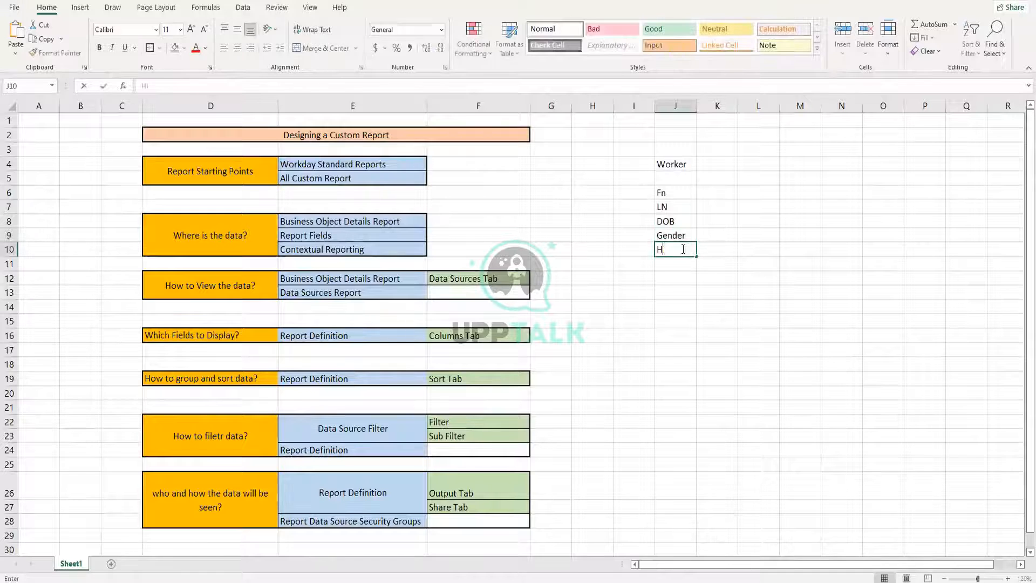
type("re Date")
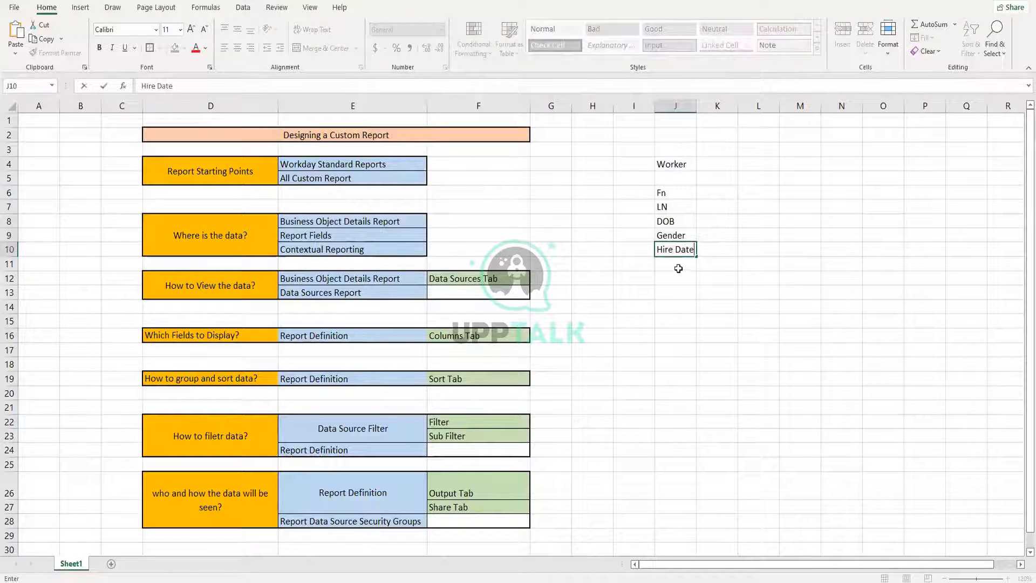
left_click(678, 265)
type("Job")
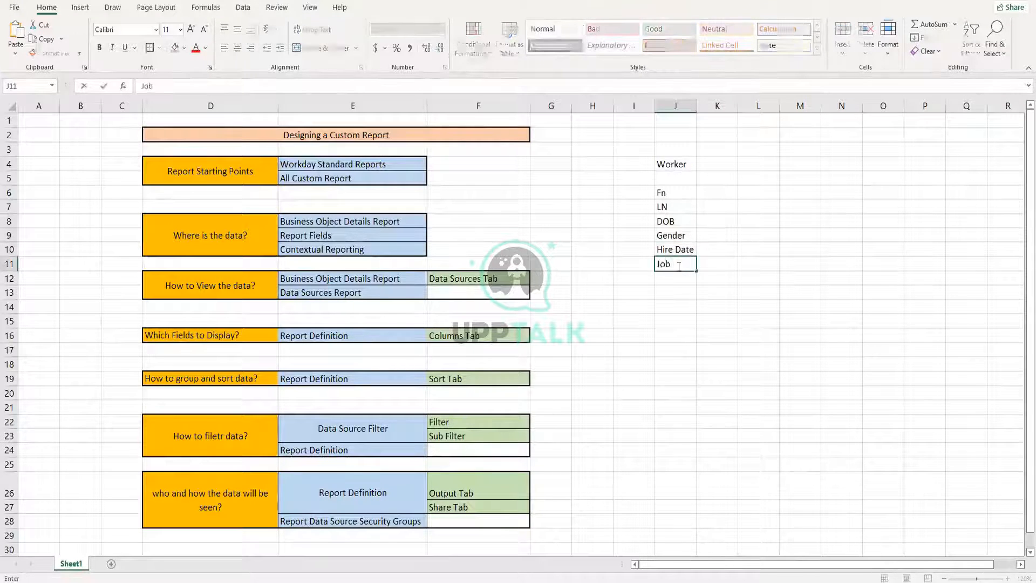
type(" Profile")
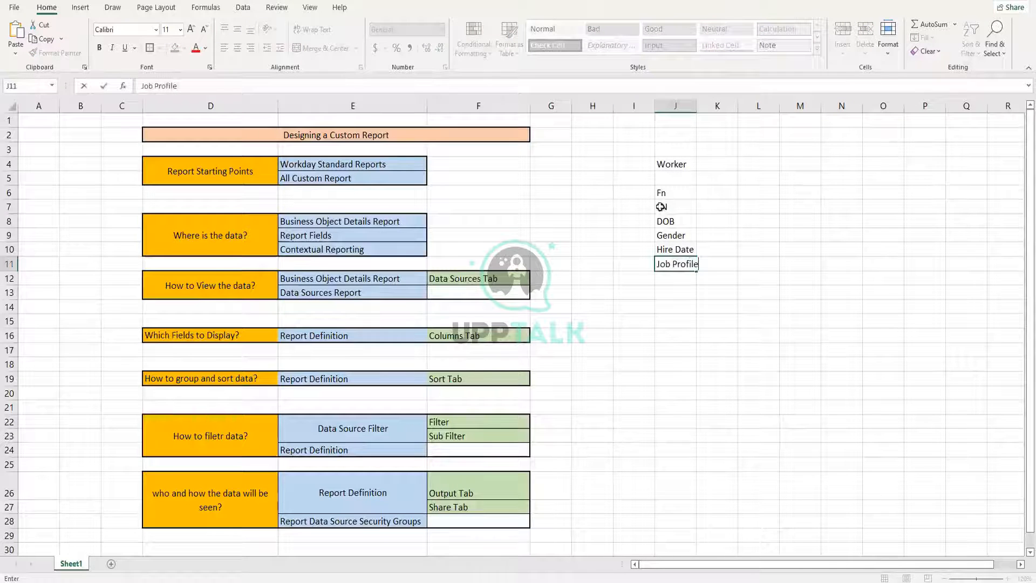
- Highlight the worker field list from Fn to Job Profile for review
left_click_drag(677, 192, 675, 264)
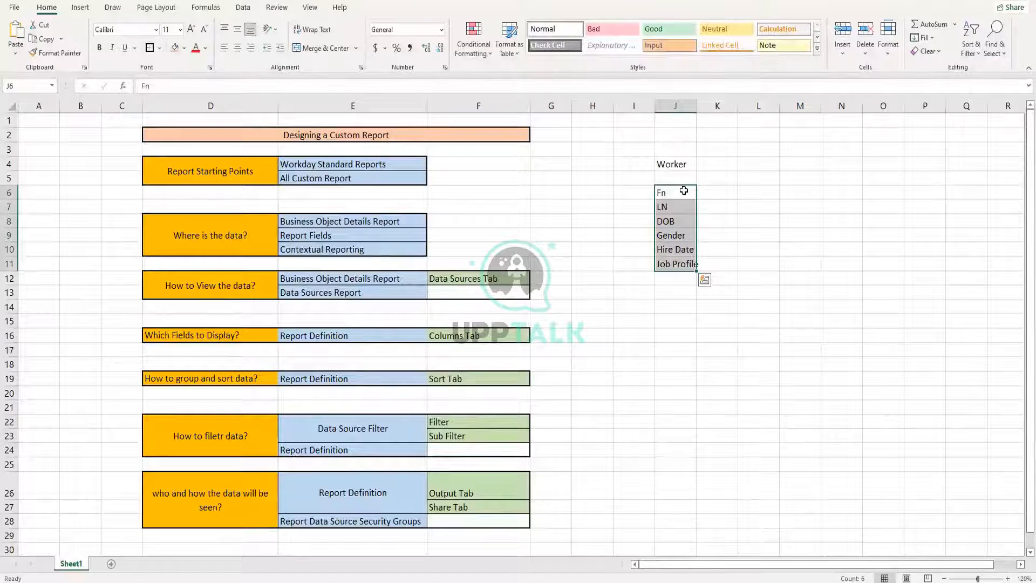
left_click(672, 308)
left_click_drag(685, 191, 680, 278)
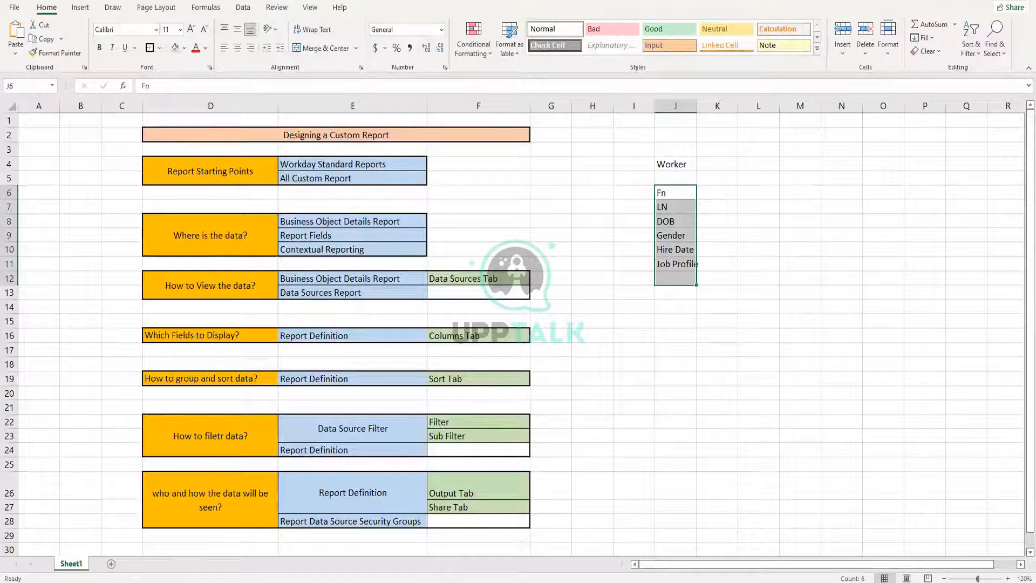
- Switch to the contextual custom report in Workday and reset the session timeout
key("alt+Tab")
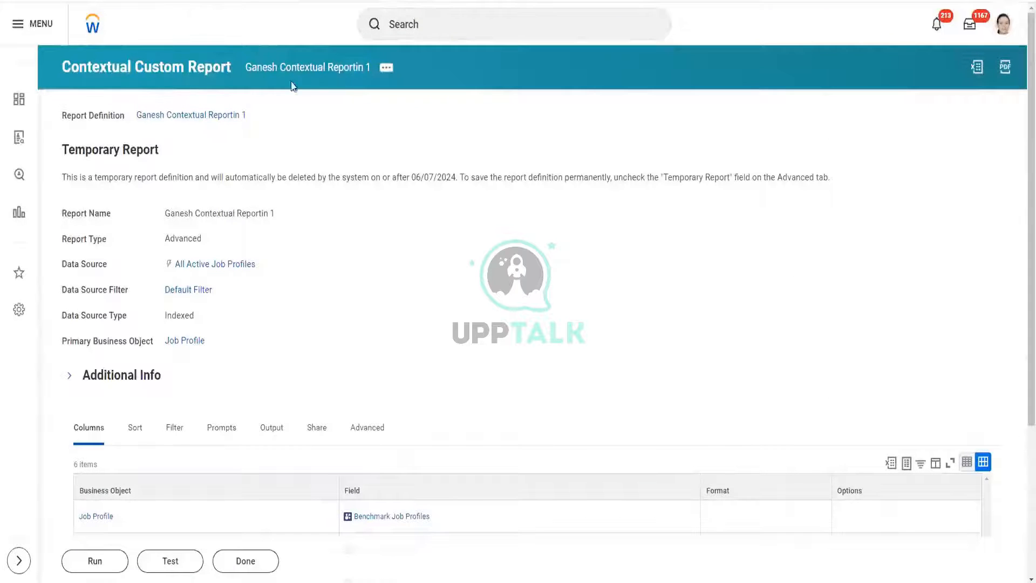
scroll(495, 204, "down", 1)
scroll(497, 207, "down", 1)
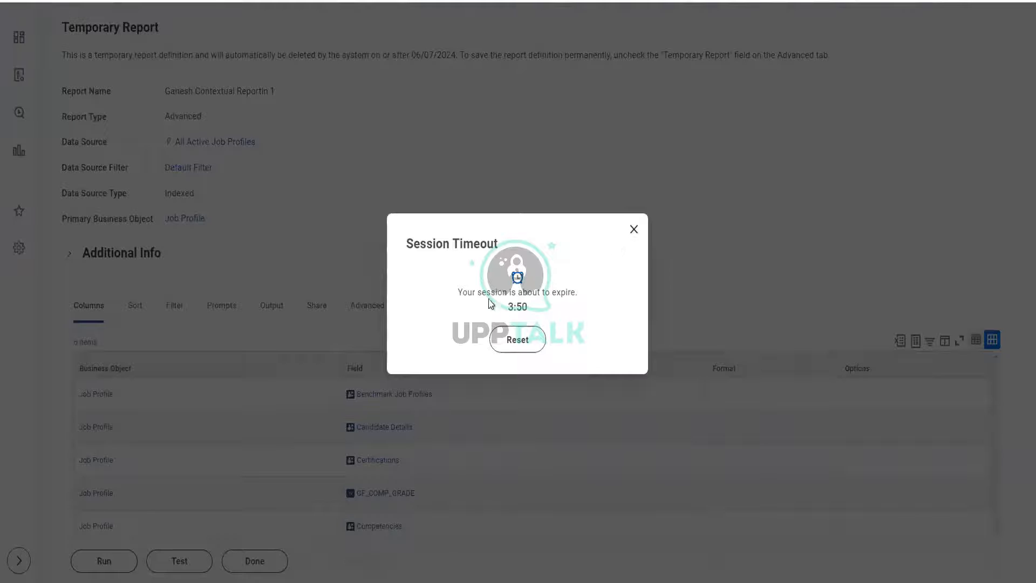
left_click(518, 339)
- Examine the temporary report's definition details, including its data source, primary business object and column fields
scroll(502, 268, "up", 2)
scroll(502, 268, "down", 4)
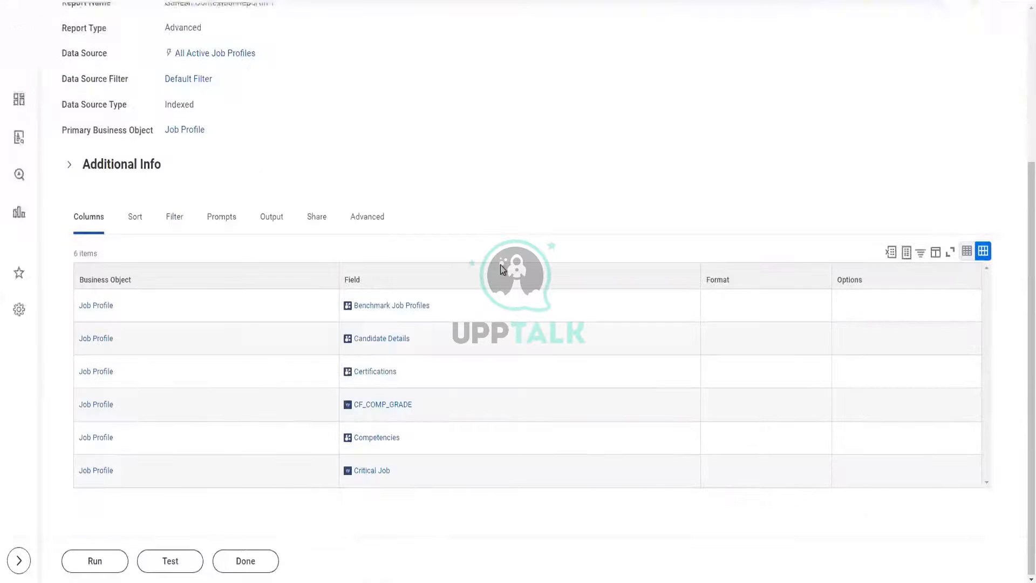
scroll(566, 185, "up", 3)
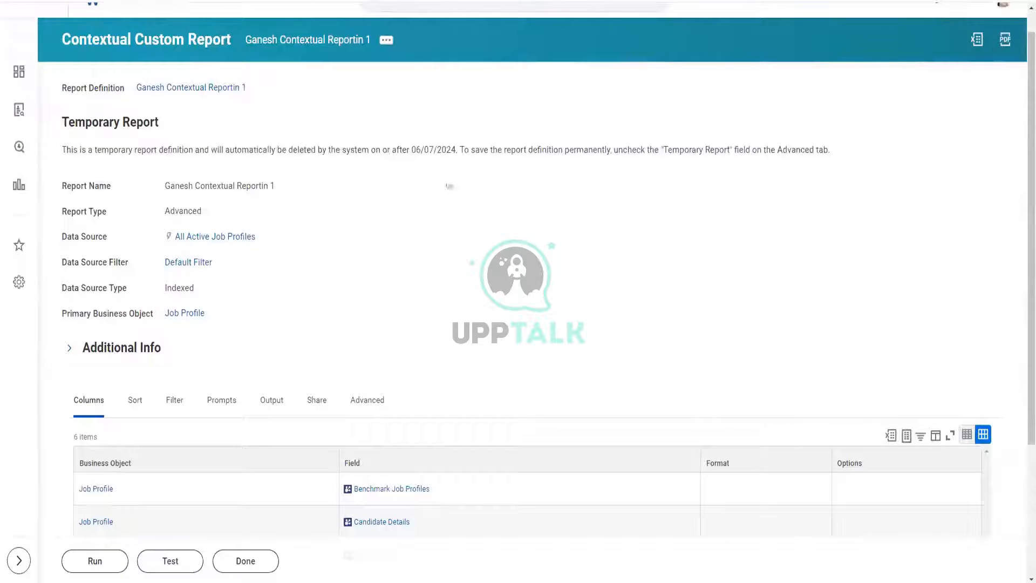
scroll(384, 286, "down", 1)
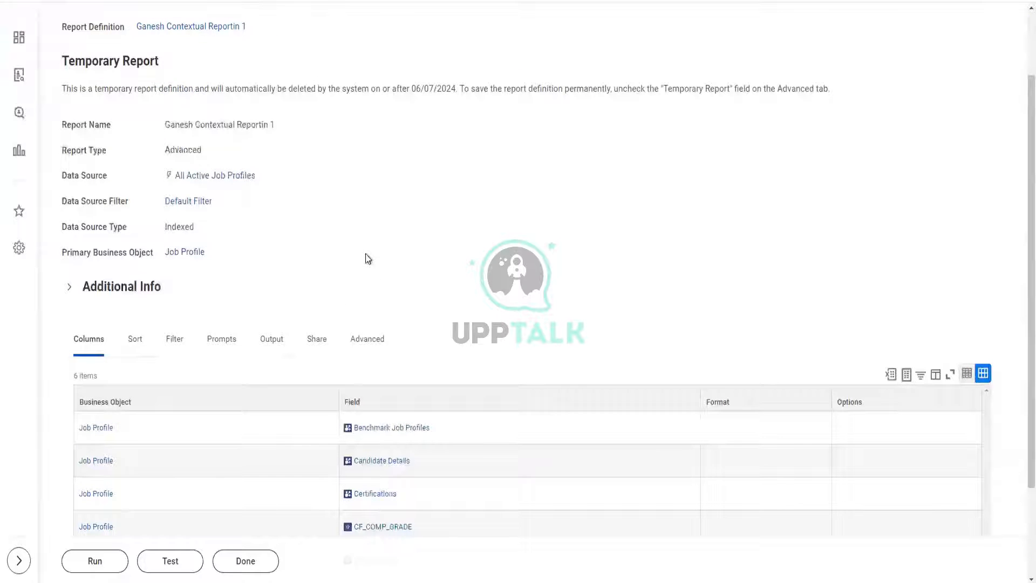
scroll(372, 258, "up", 2)
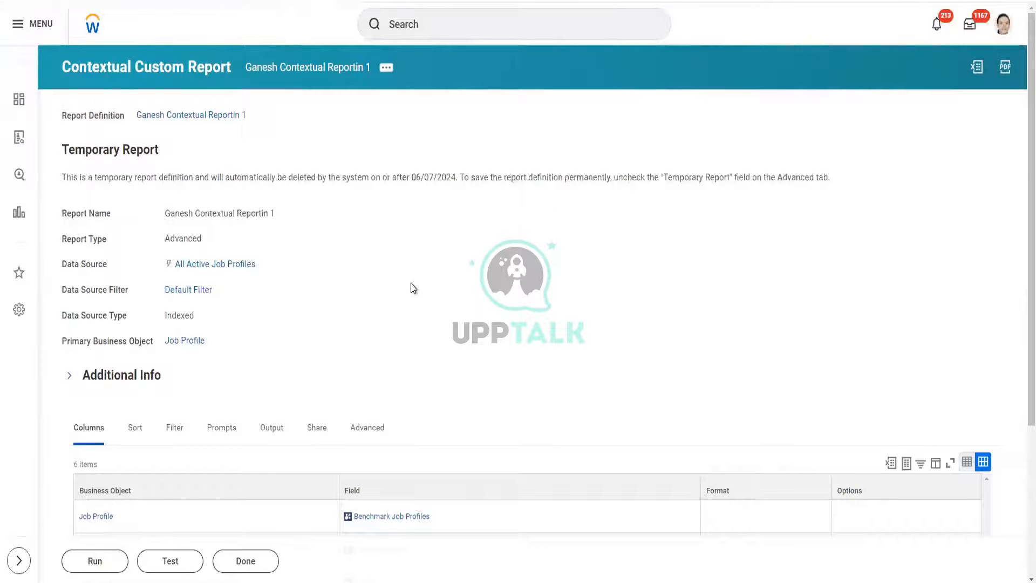
scroll(413, 287, "down", 1)
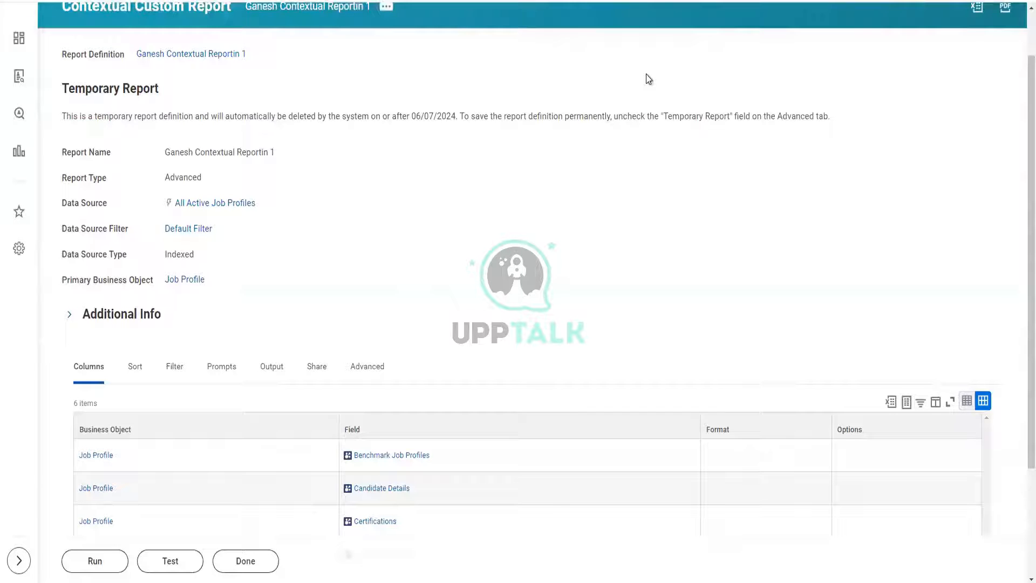
scroll(596, 155, "up", 1)
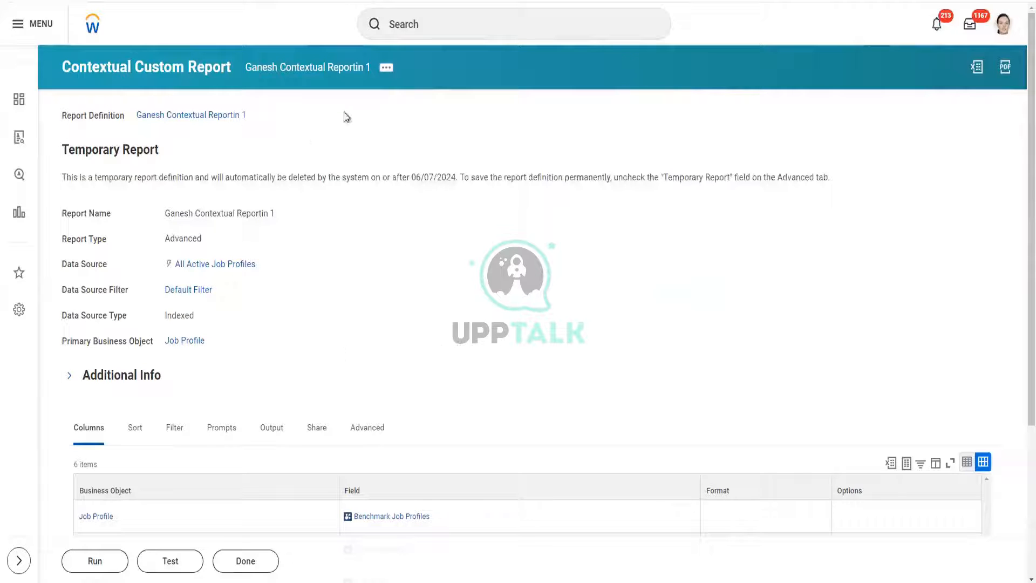
scroll(335, 205, "down", 3)
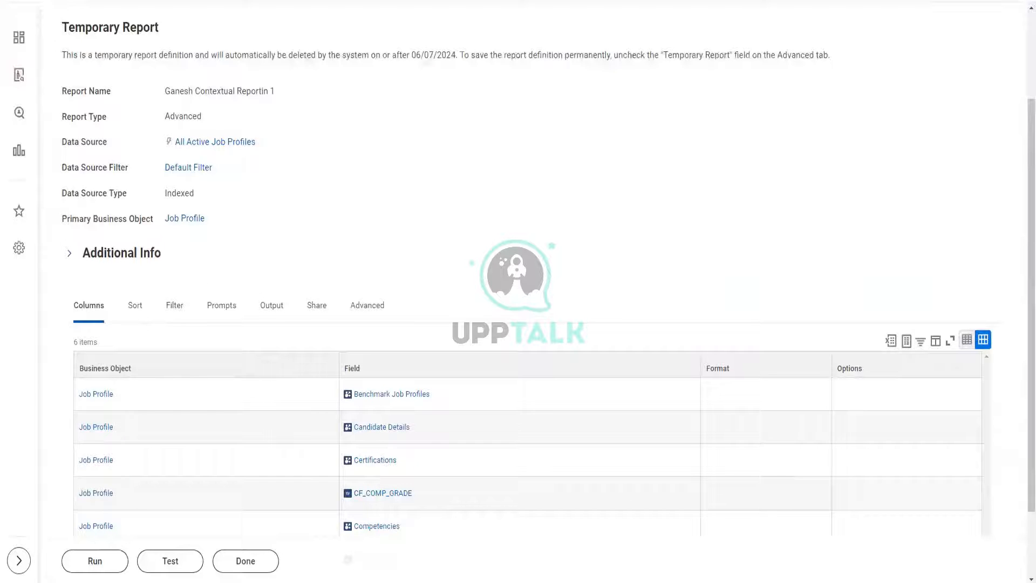
- Switch back to the Excel workbook and correct the misspelled question in cell D22 to "How to filter data?"
key("alt+Tab")
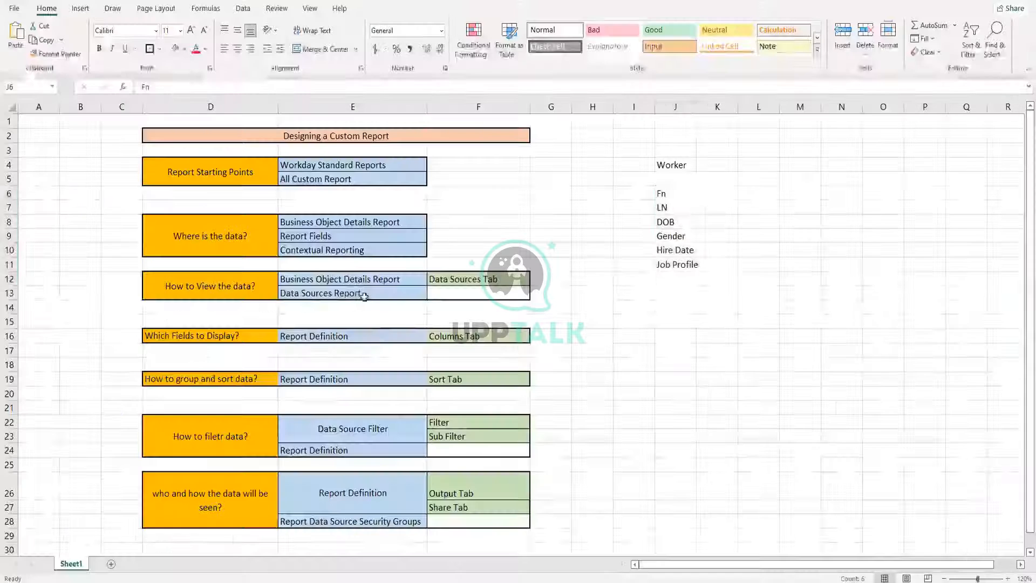
left_click(193, 336)
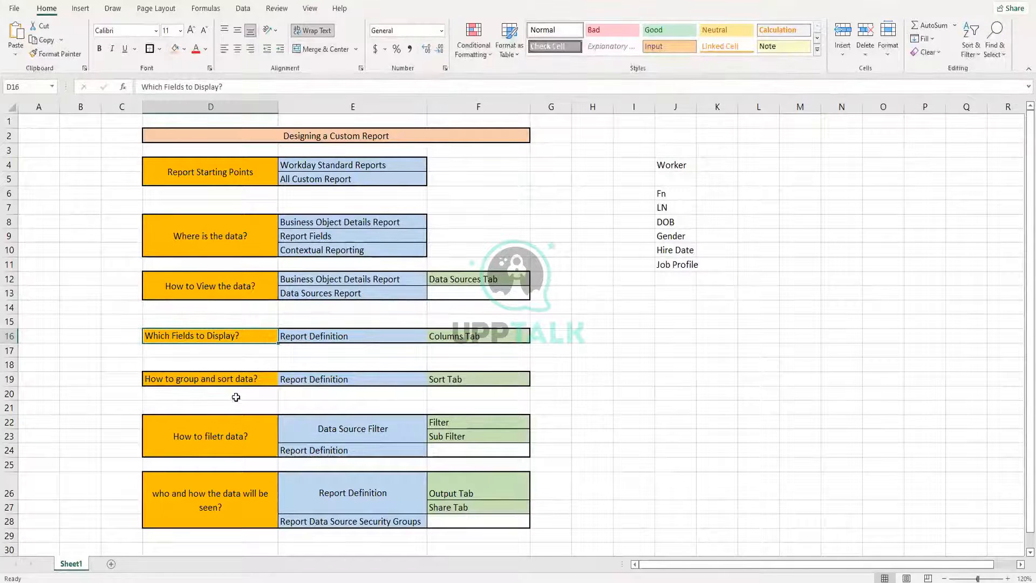
left_click(214, 435)
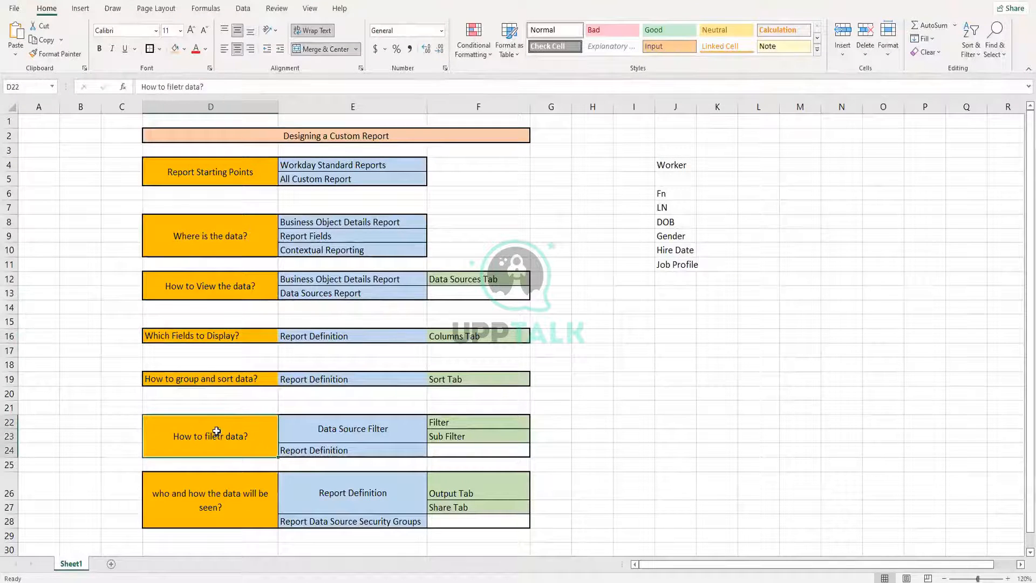
double_click(220, 436)
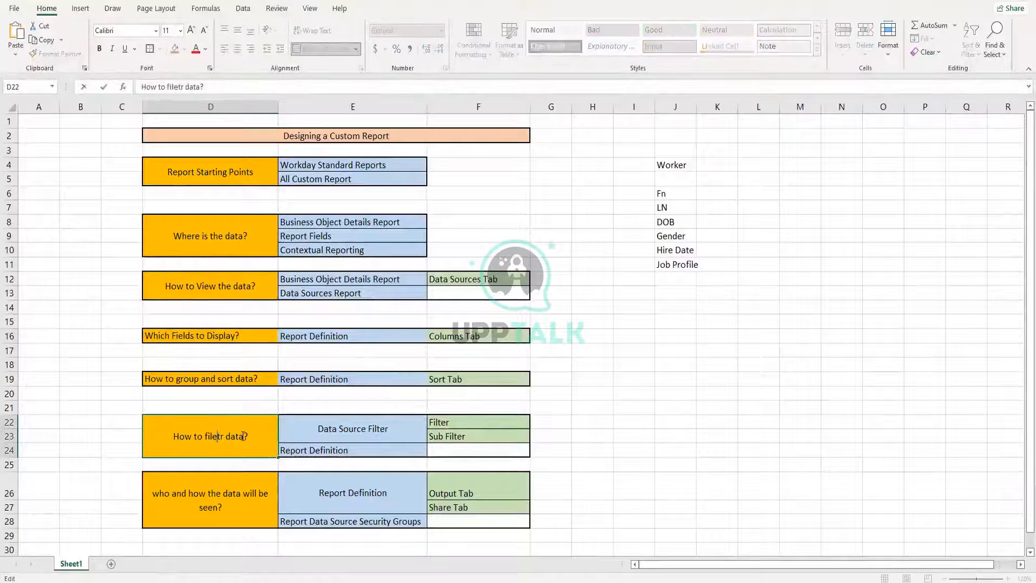
key("BackSpace")
key("BackSpace")
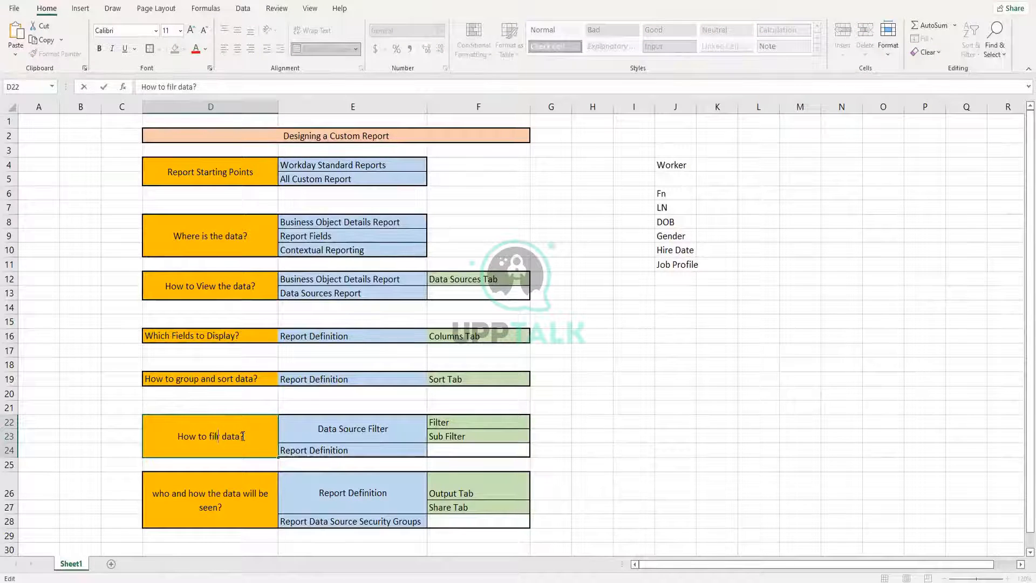
type("te")
left_click(318, 440)
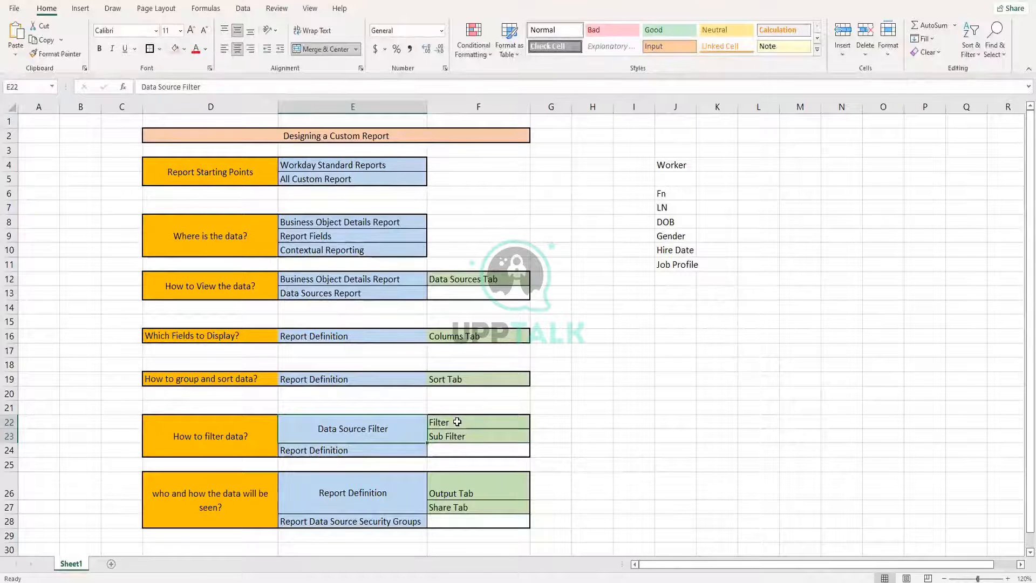
- Highlight the Filter and Sub Filter entries and the Report Definition entry of the data filtering section
left_click_drag(457, 421, 459, 435)
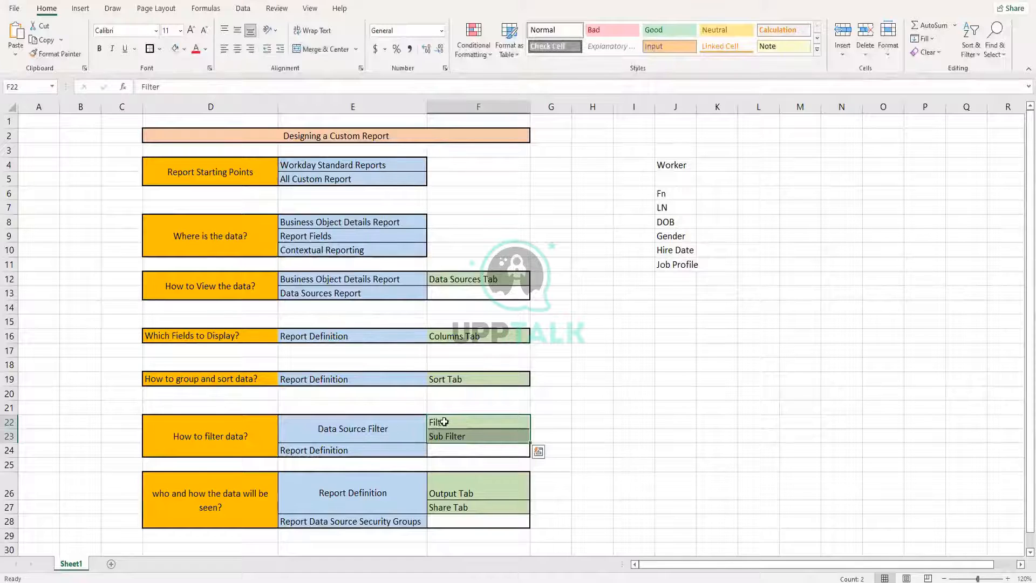
left_click(357, 450)
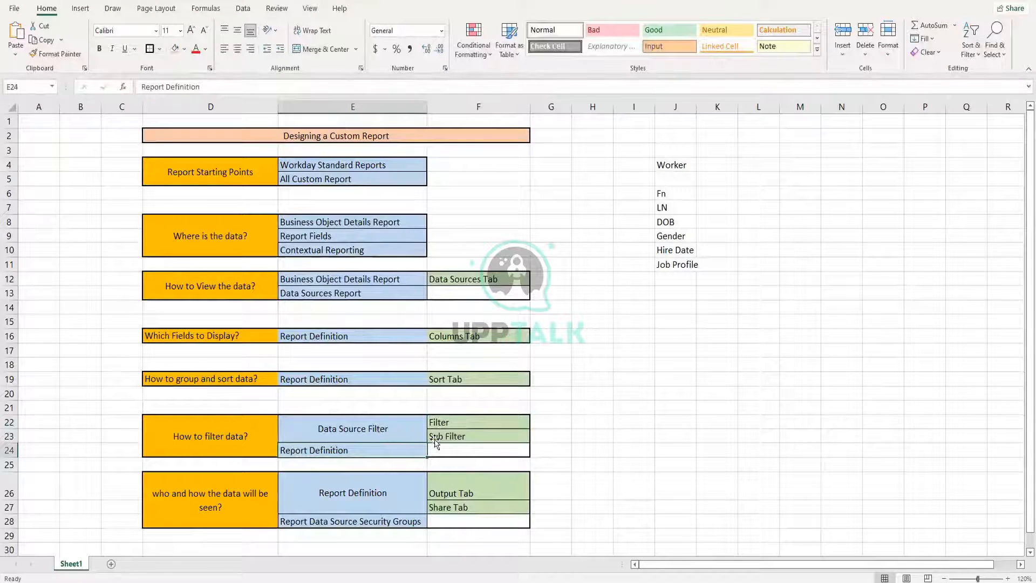
- Unmerge the Data Source Filter cell E22:E23, then merge E23:E24 for Report Definition and centre it vertically
left_click_drag(446, 425, 446, 437)
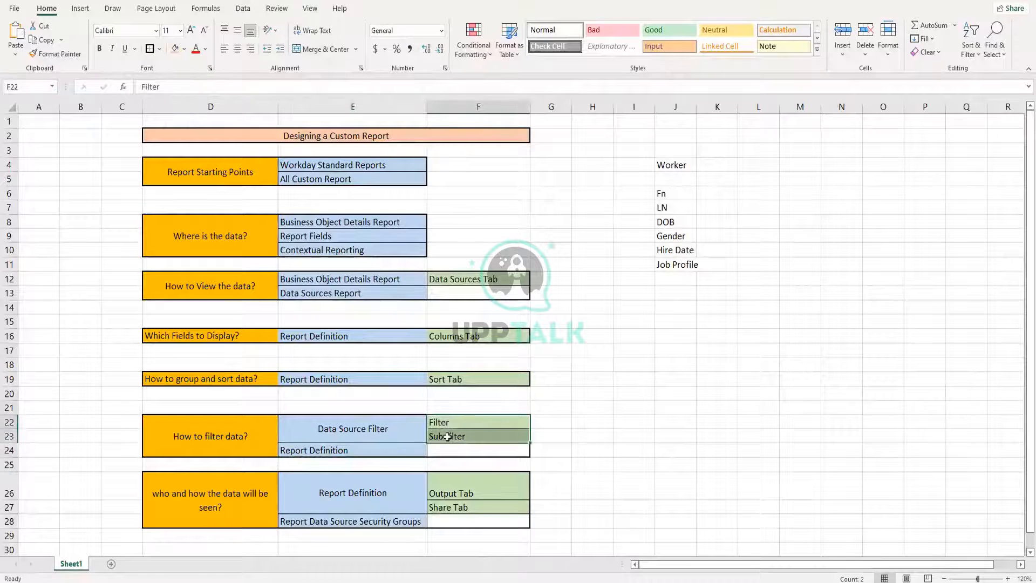
left_click(387, 424)
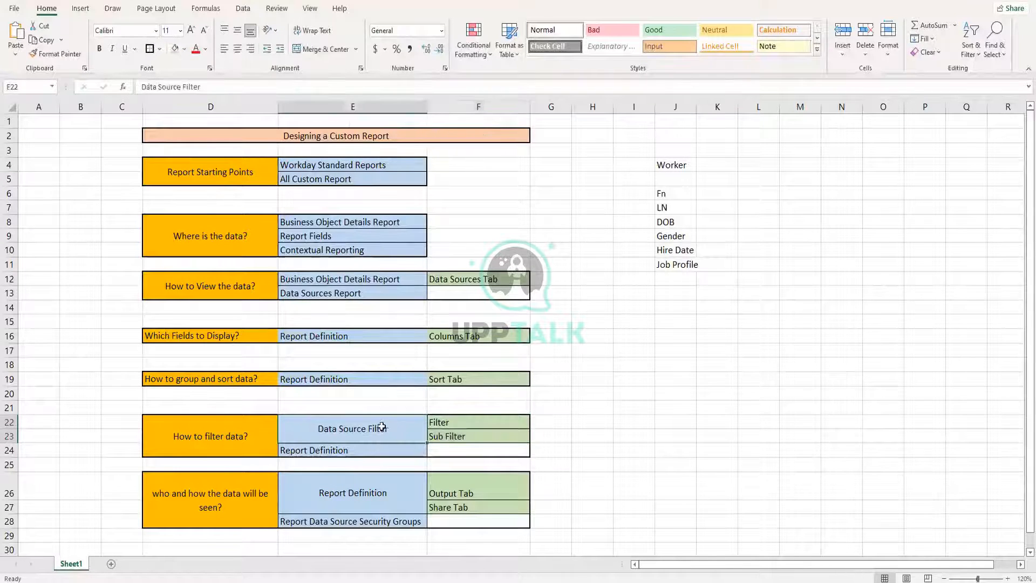
left_click(321, 47)
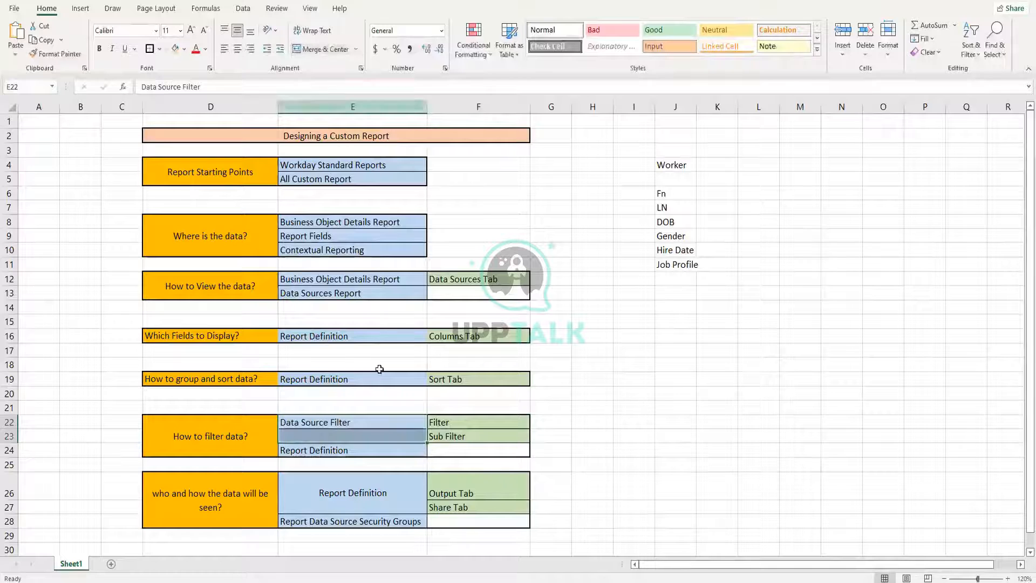
left_click(378, 446)
left_click_drag(374, 436, 374, 450)
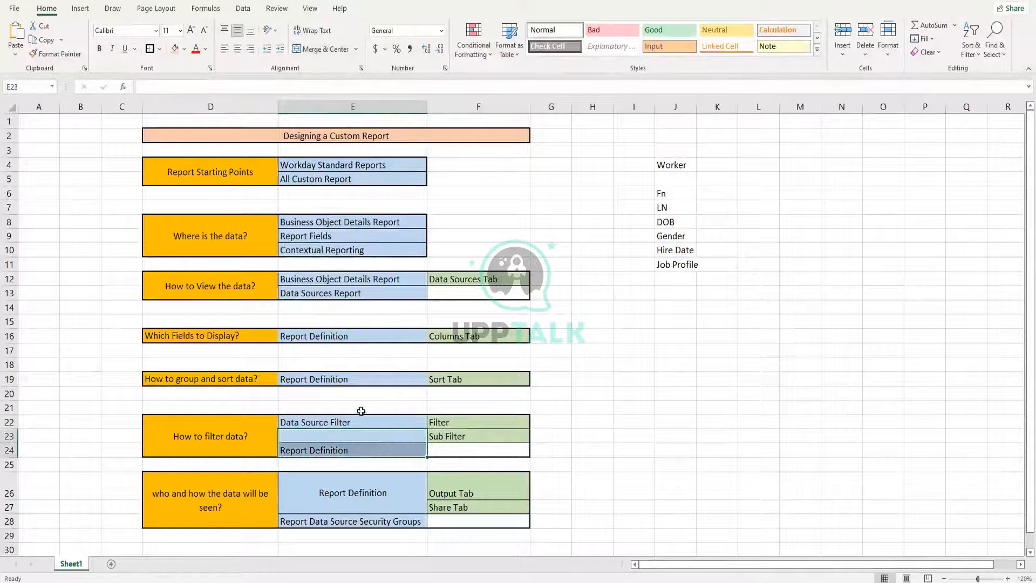
left_click(324, 48)
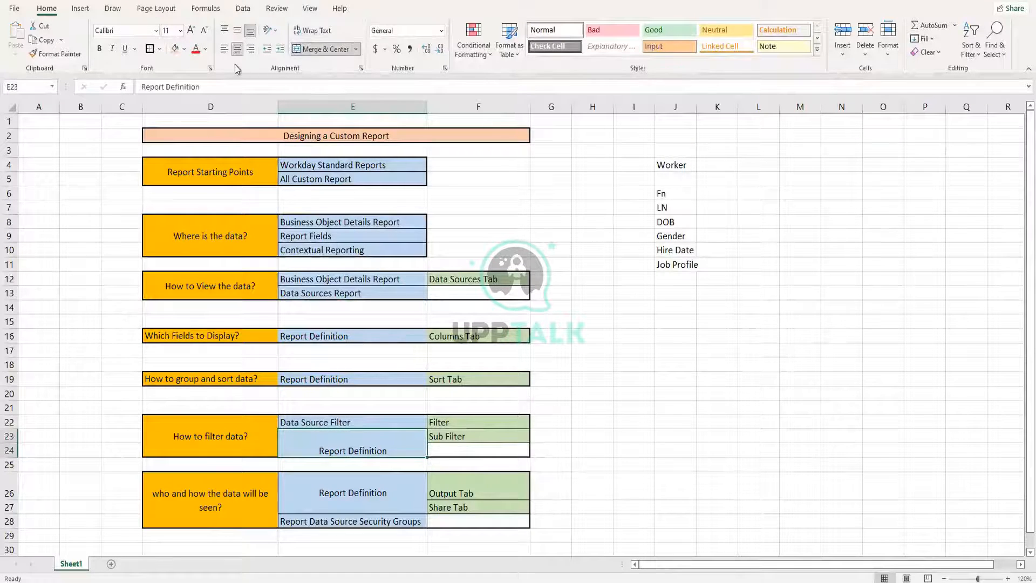
left_click(237, 35)
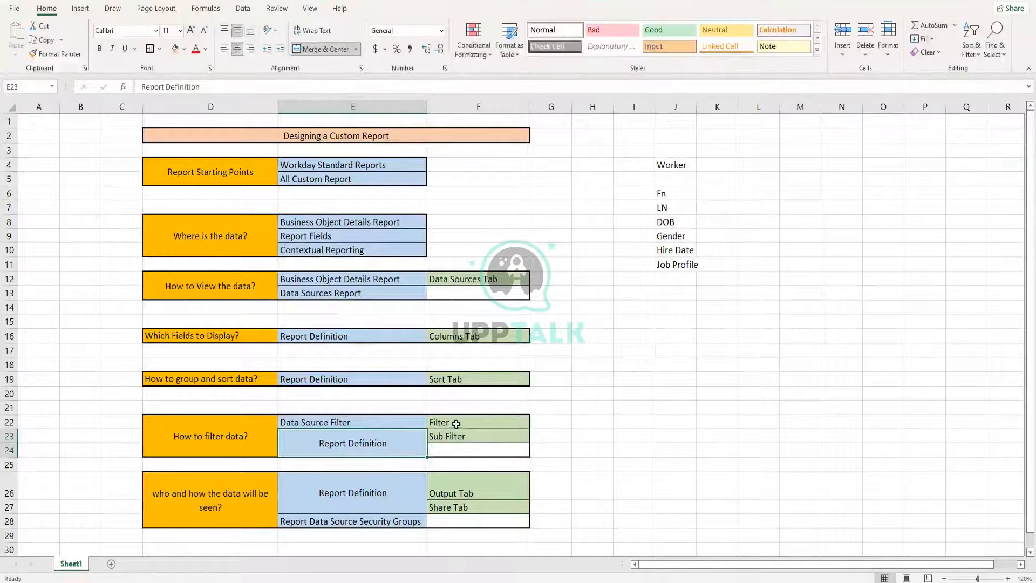
- Move the Filter and Sub Filter entries one row down to F23:F24, beside Report Definition
left_click_drag(456, 423, 456, 433)
key("ctrl+c")
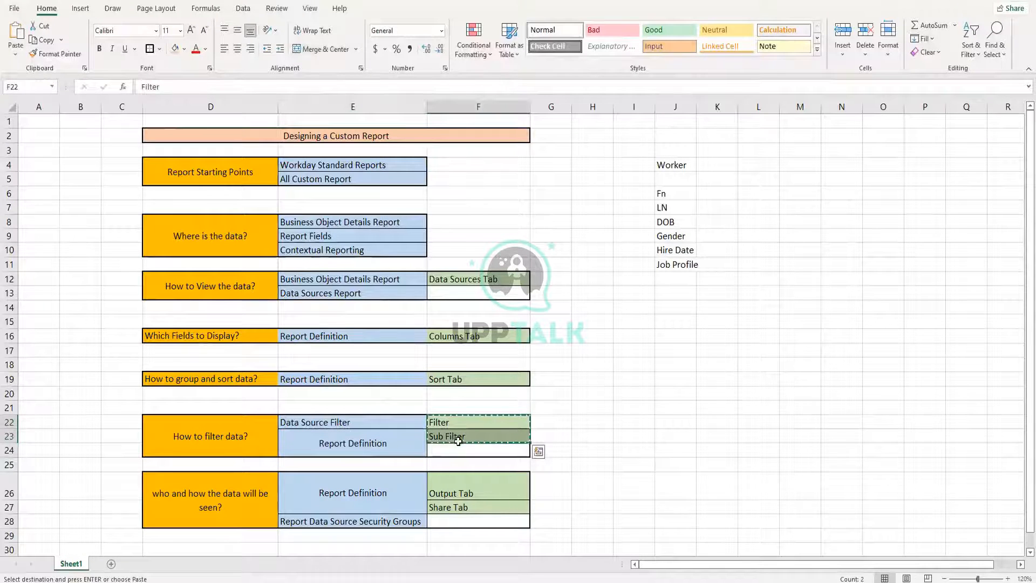
left_click(457, 435)
key("ctrl+v")
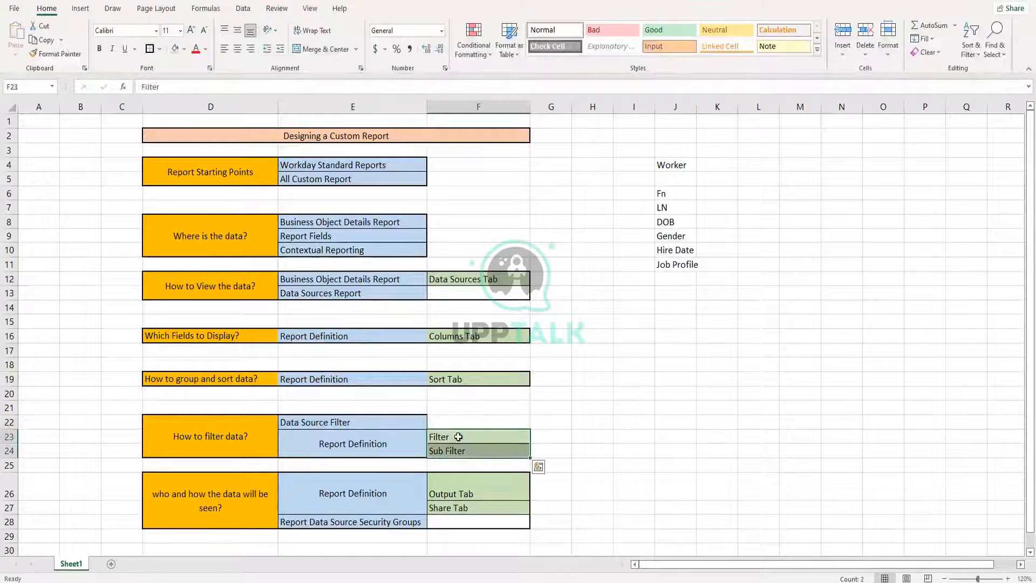
left_click(504, 423)
left_click(629, 409)
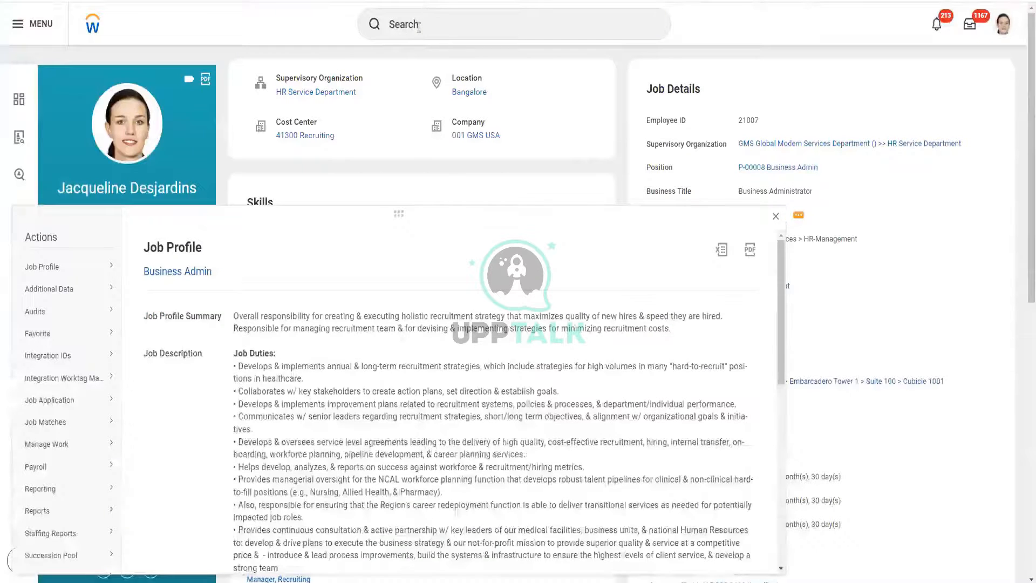
- Switch to Workday, search for "creat cus rep" and open the Create Custom Report task
left_click(419, 27)
type("crea")
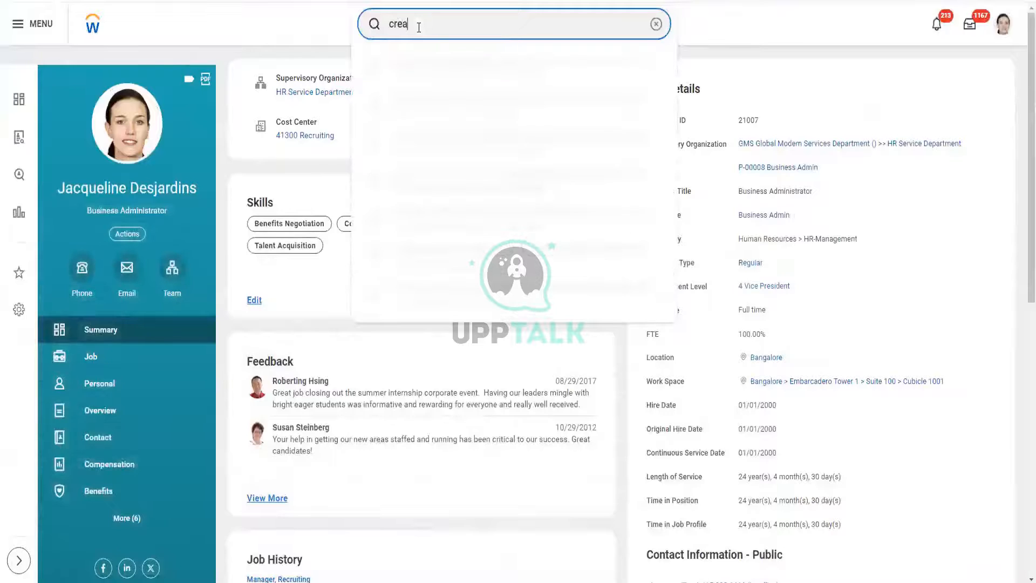
type("t cus rep")
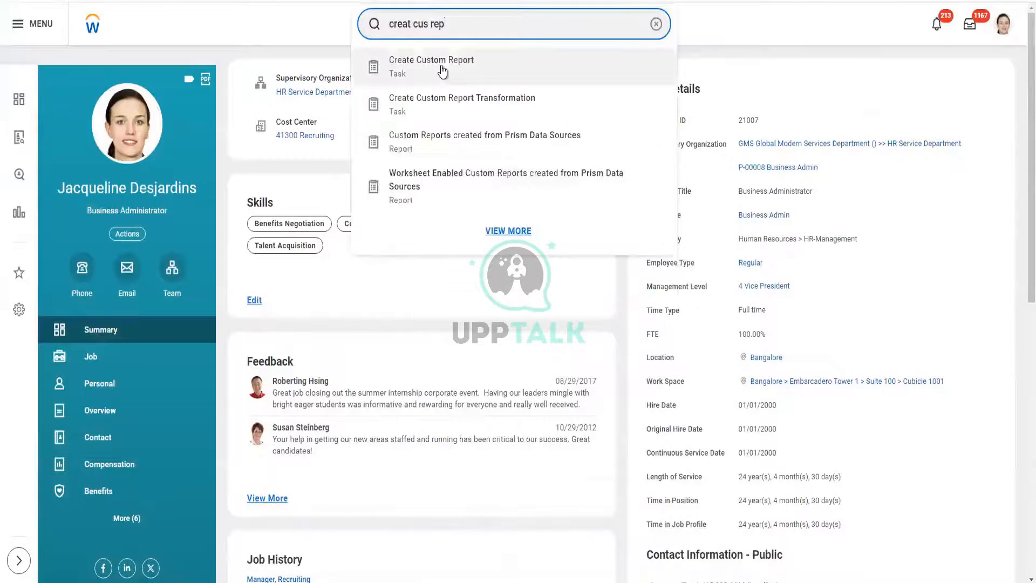
left_click(443, 70)
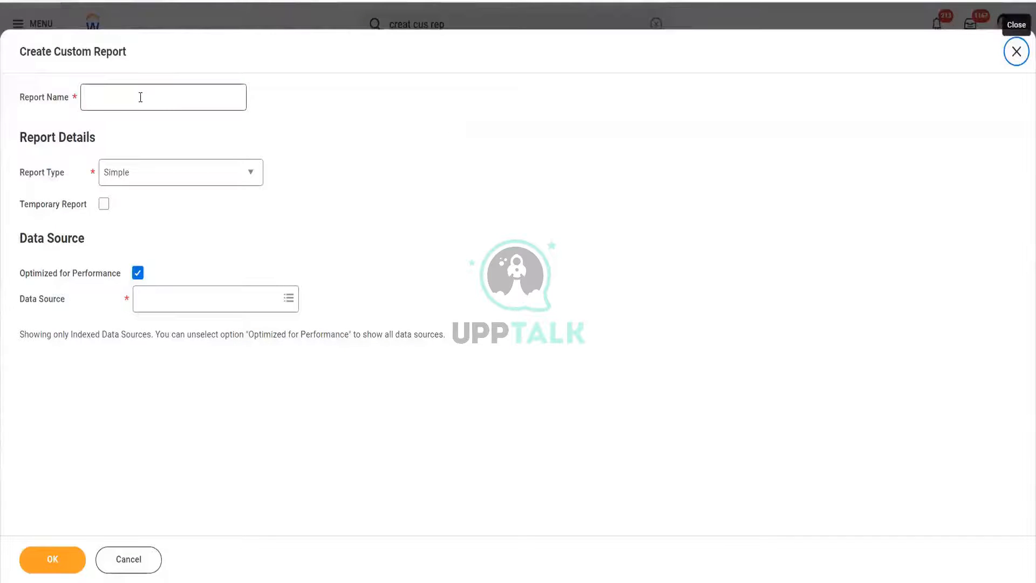
- Enter the report name as the batch owner's first name followed by "Batch 1 First Report"
left_click(140, 98)
type("Ganesh")
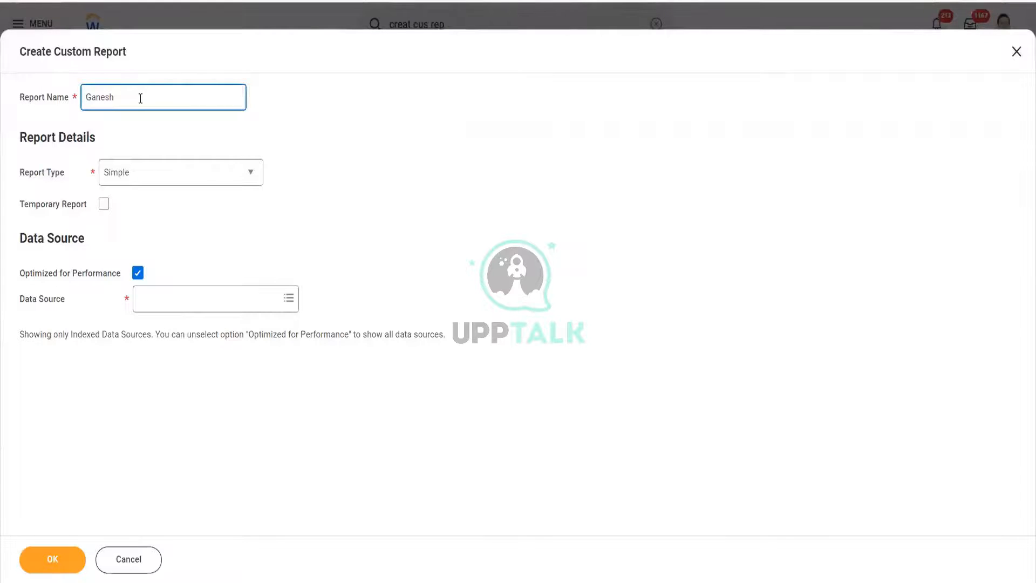
type(" Batch")
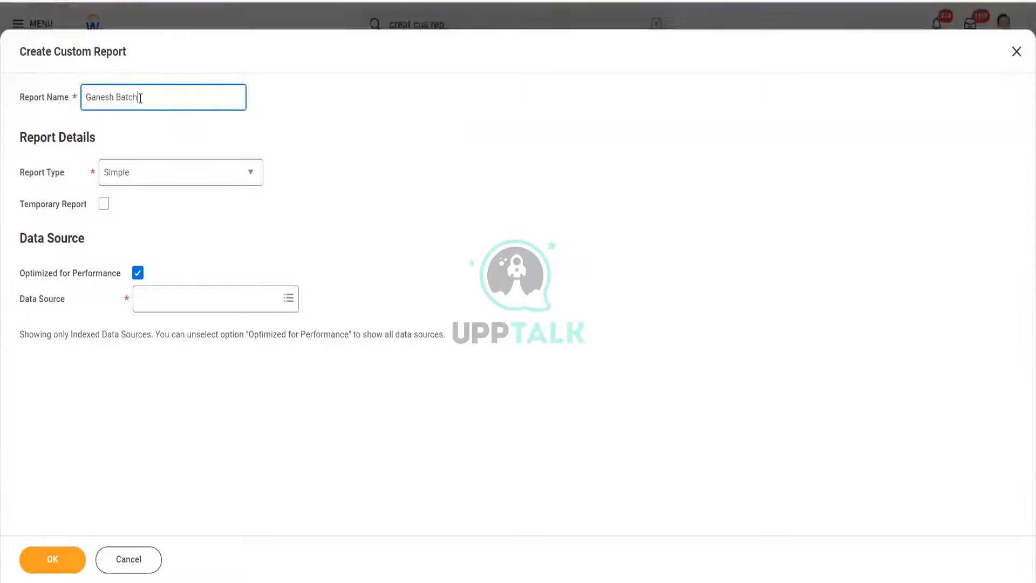
type(" 1 First R")
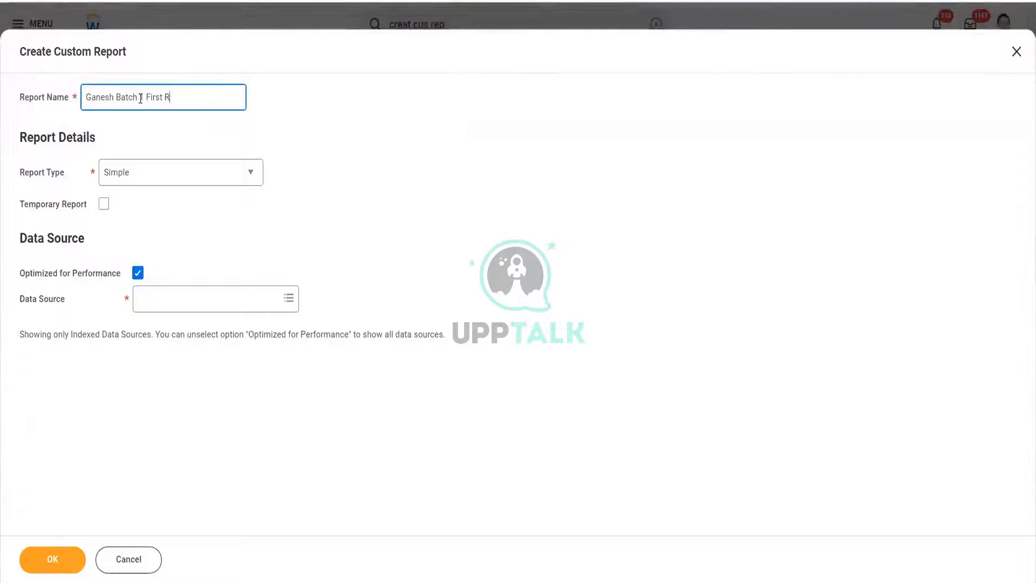
type("eport")
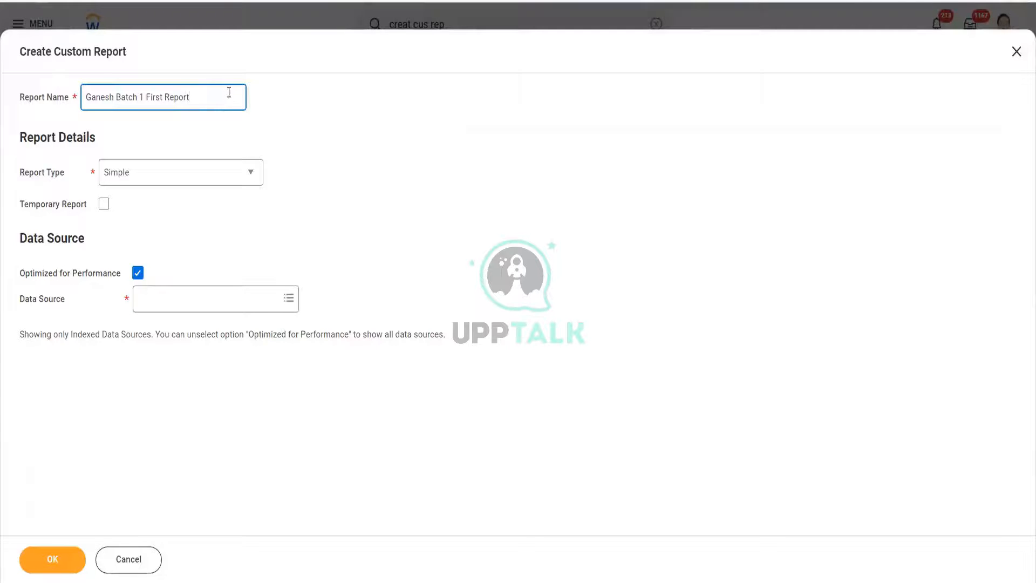
left_click_drag(204, 93, 73, 100)
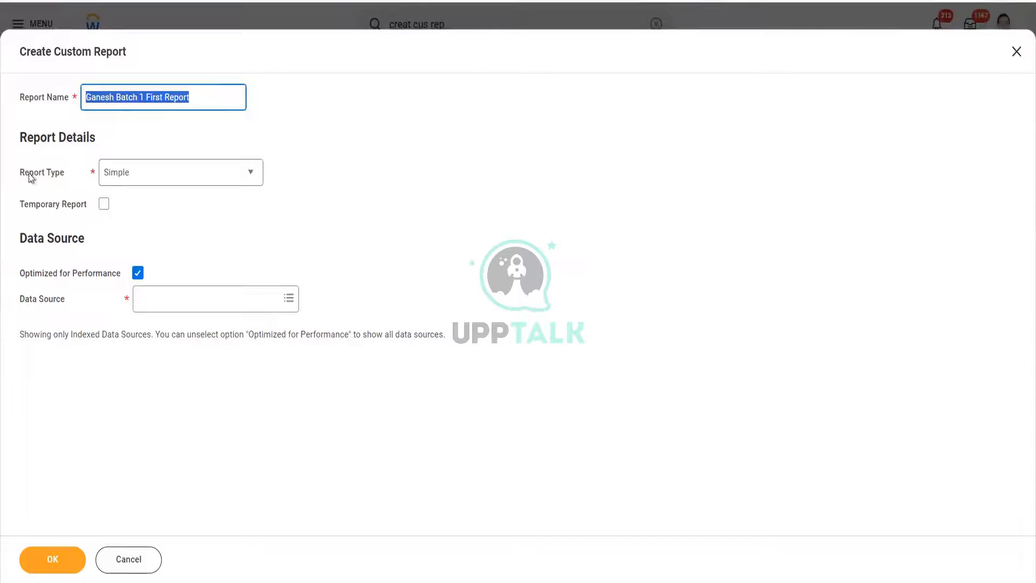
- Set the custom report's type to Advanced
left_click_drag(20, 171, 64, 174)
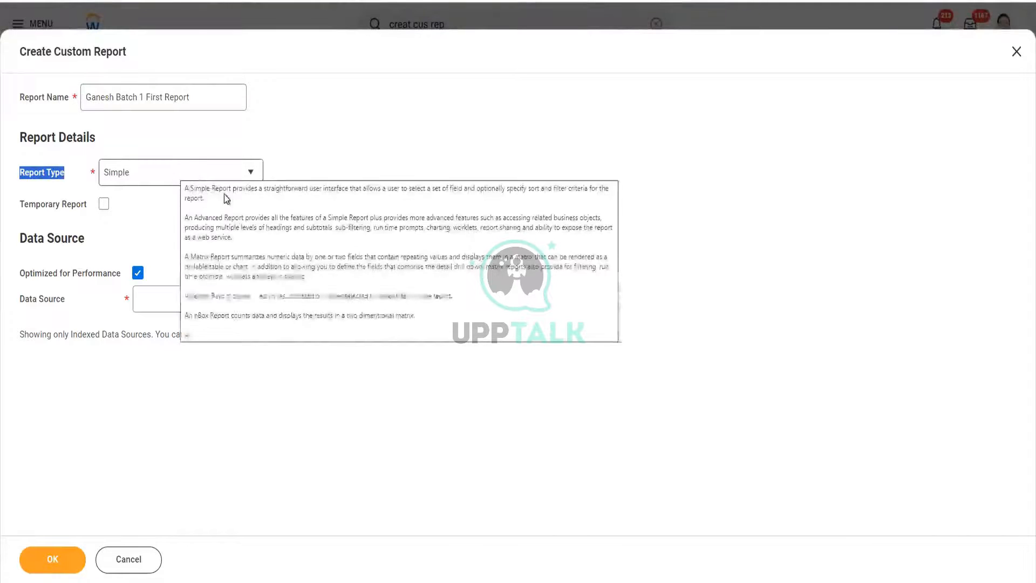
left_click(253, 173)
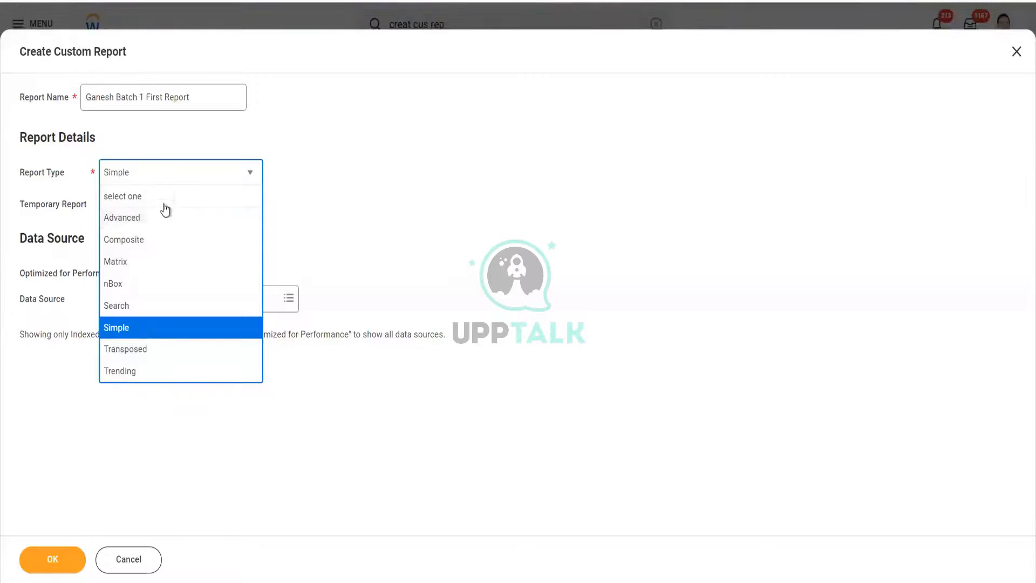
left_click(158, 223)
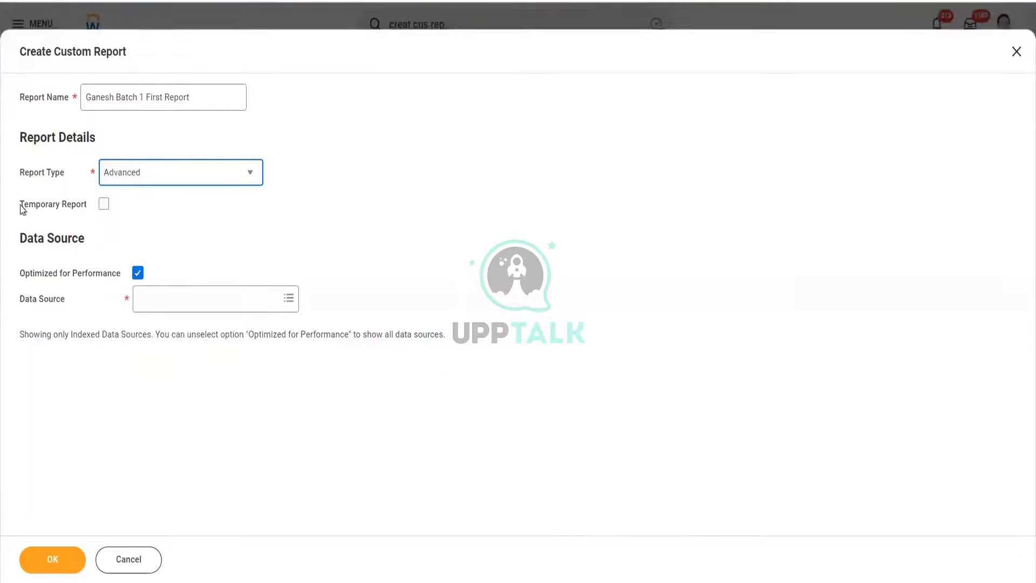
- Mark the custom report as a Temporary Report
left_click_drag(23, 208, 110, 217)
left_click(43, 209)
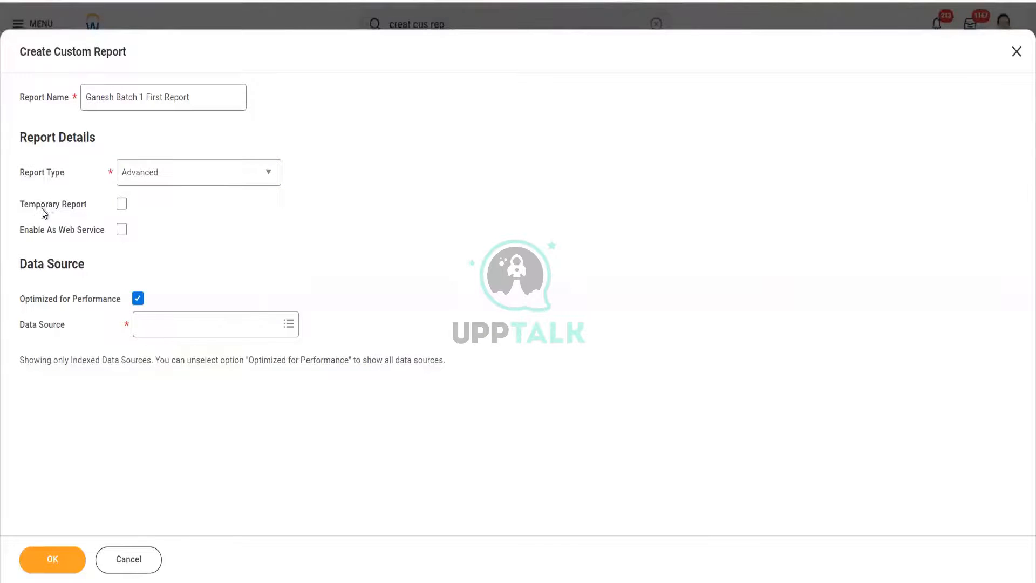
triple_click(84, 205)
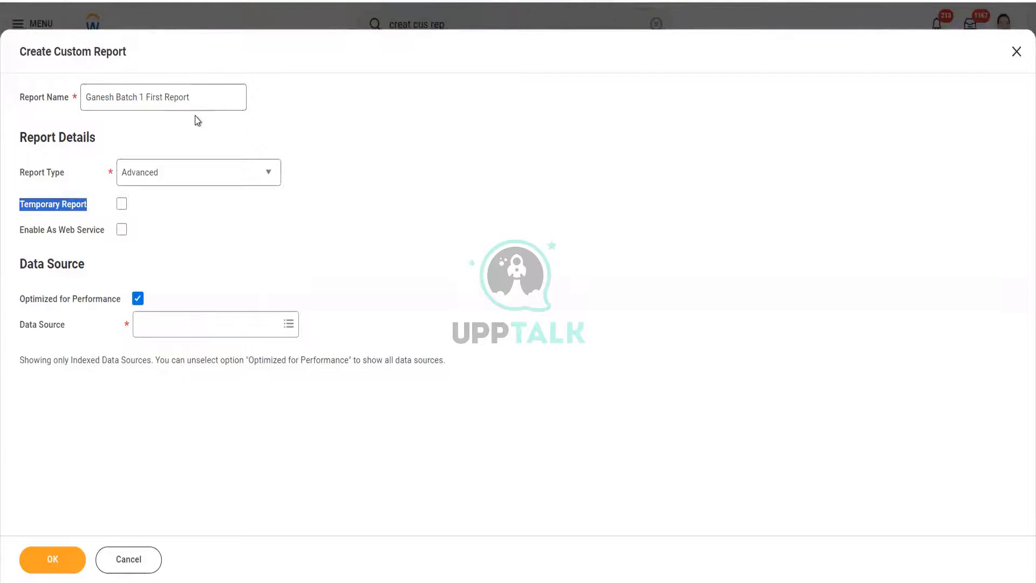
left_click(121, 207)
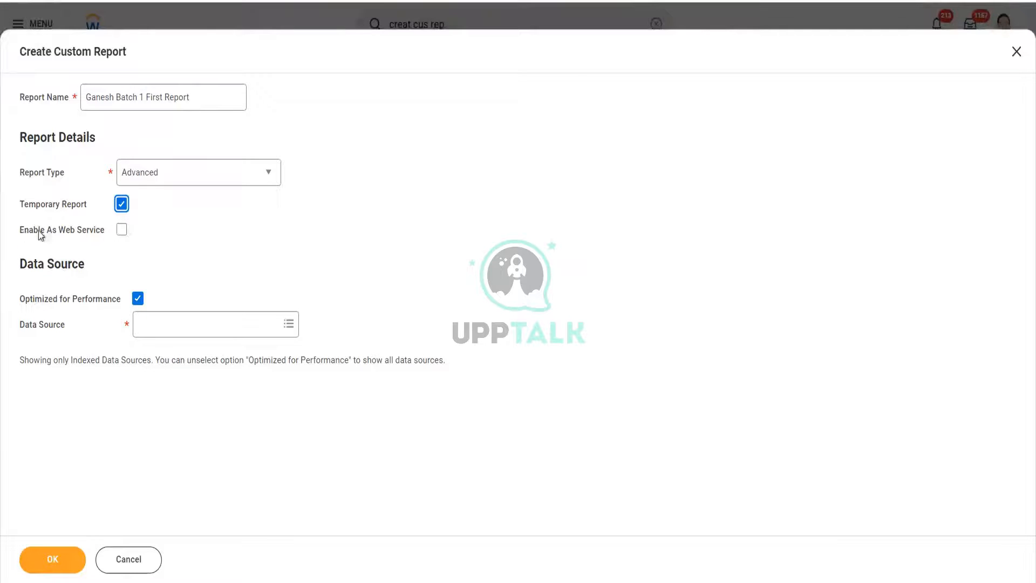
- Switch the report type to Simple and back to Advanced to compare the availability of Enable As Web Service
left_click_drag(38, 231, 109, 229)
left_click(264, 180)
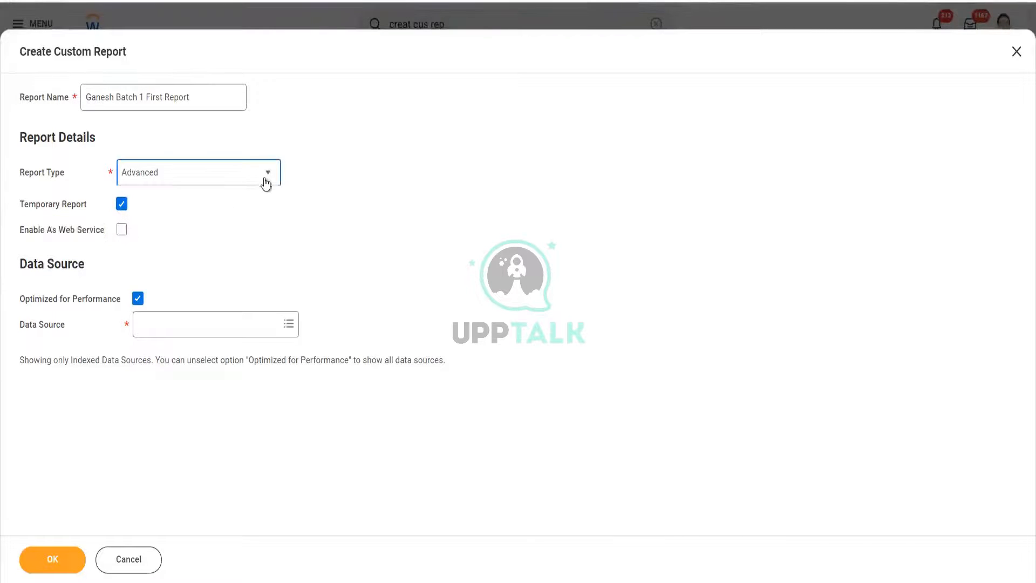
left_click(145, 326)
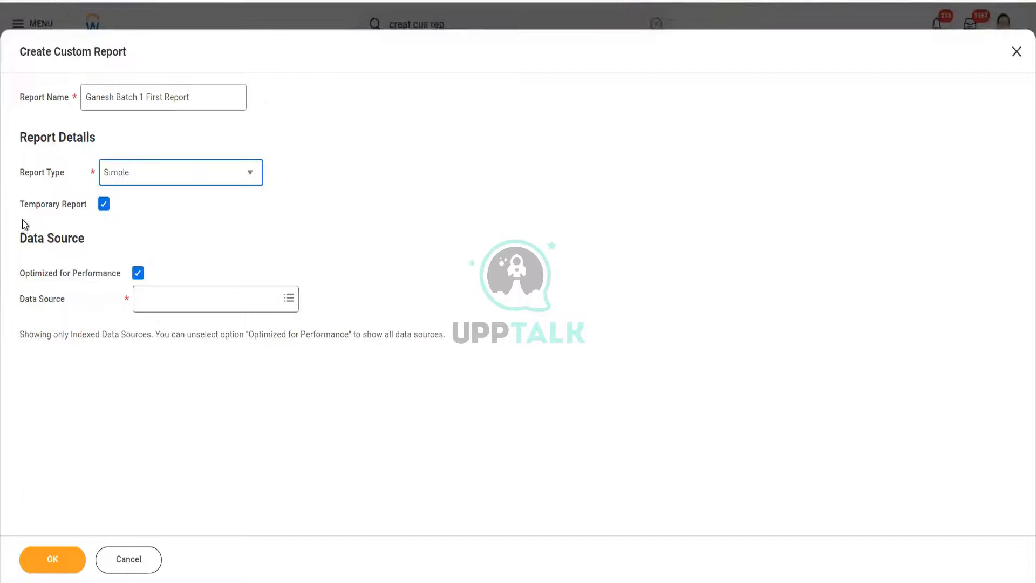
left_click(252, 177)
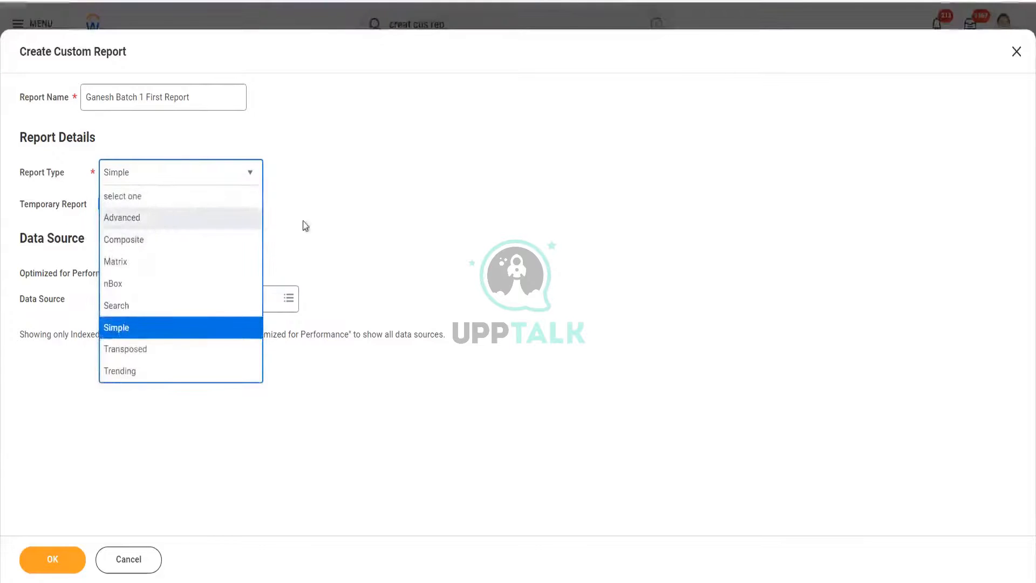
left_click(178, 218)
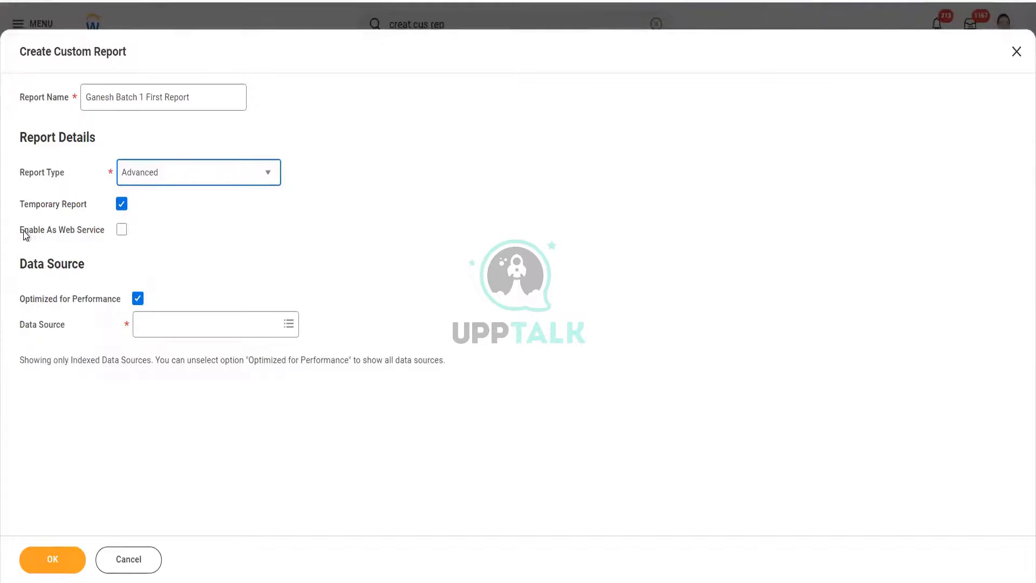
left_click_drag(22, 231, 104, 232)
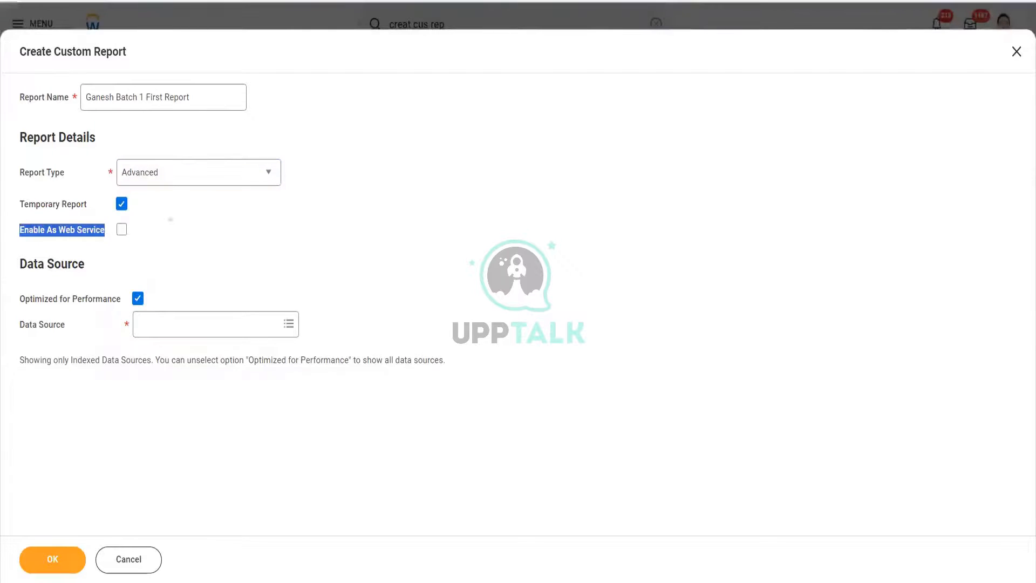
- Review the report name, the report type description, the Data Source section and the Optimized for Performance option
left_click(210, 99)
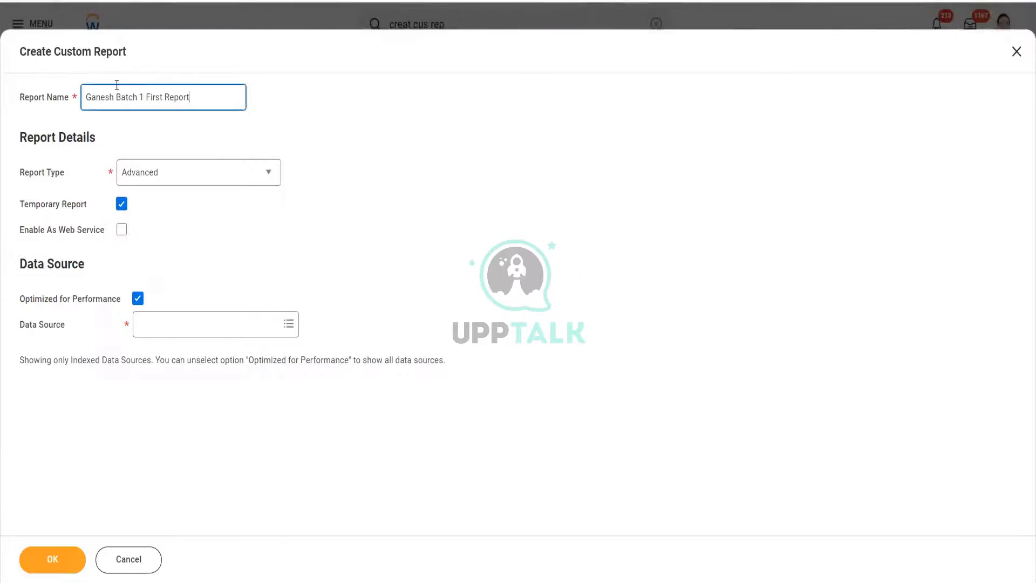
left_click_drag(190, 97, 71, 95)
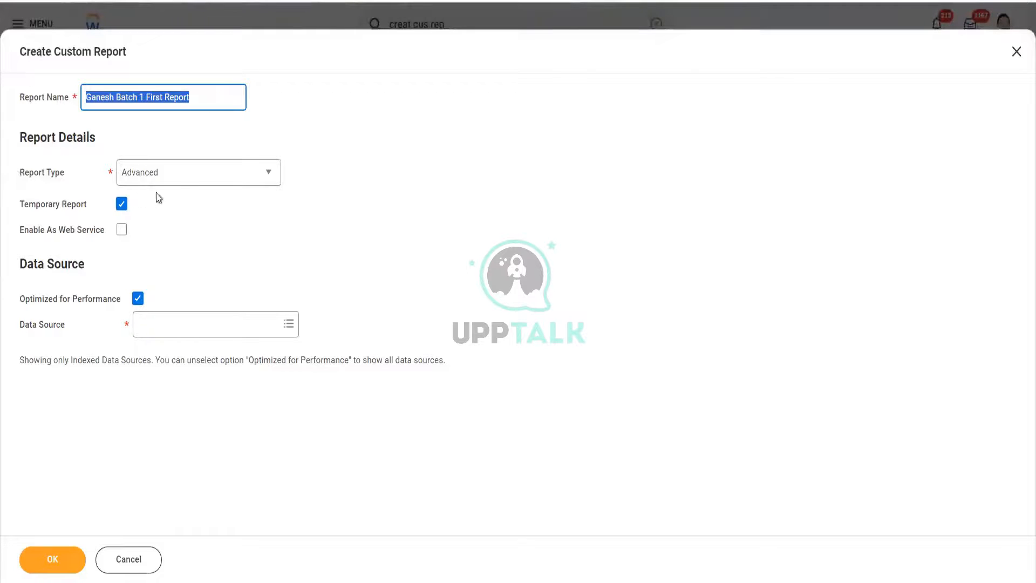
mouse_move(198, 178)
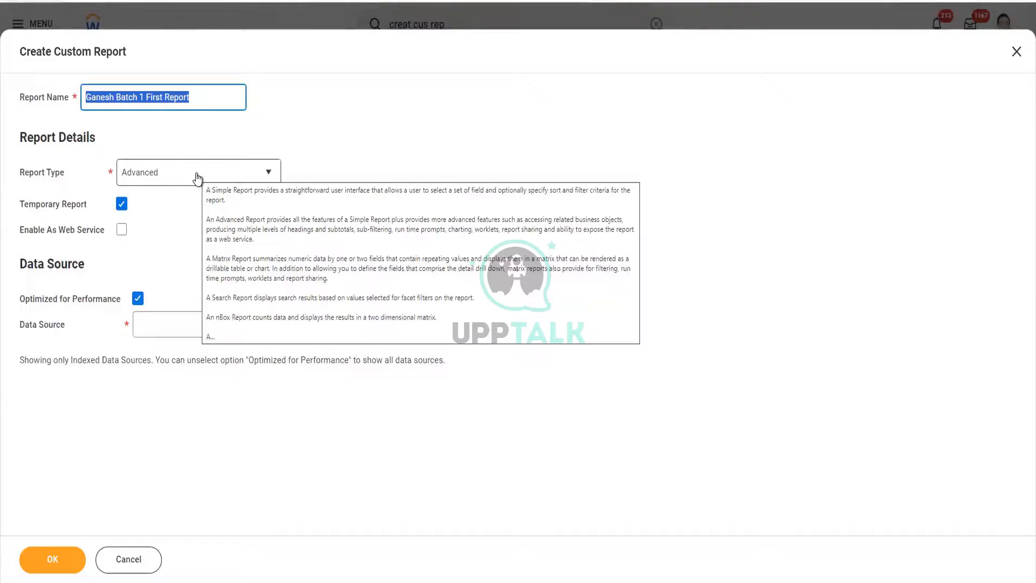
left_click(202, 96)
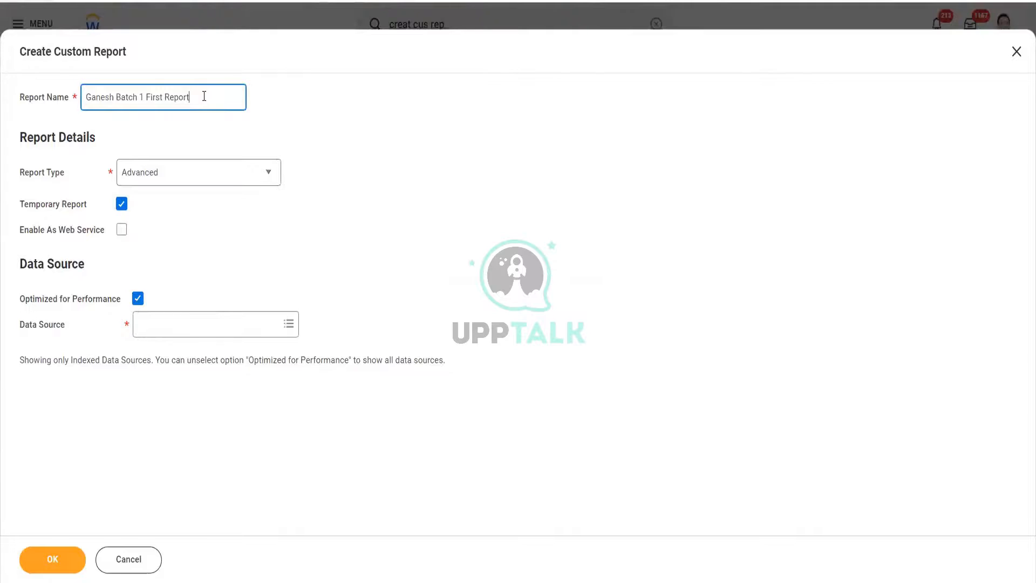
left_click_drag(208, 97, 68, 66)
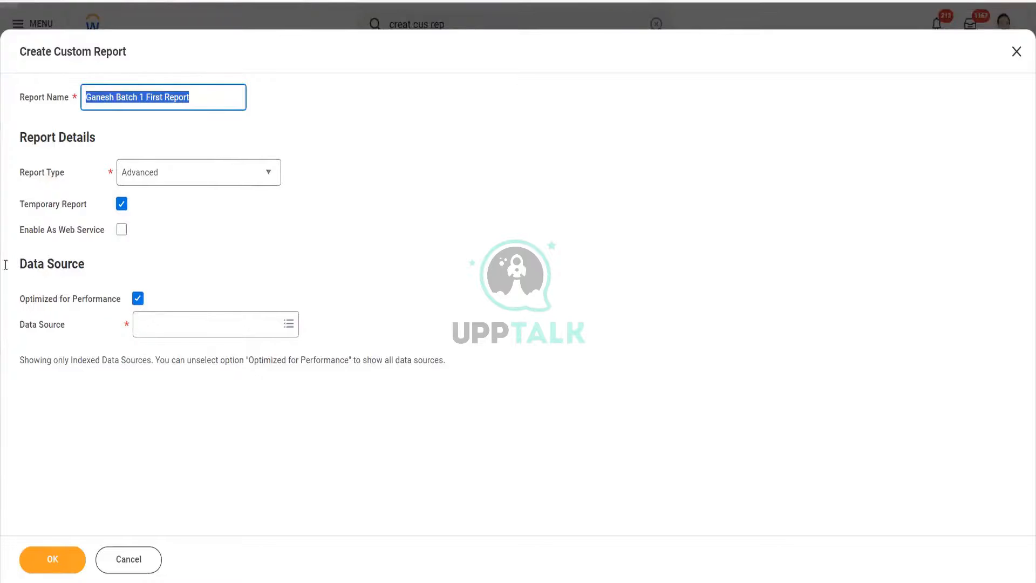
left_click_drag(22, 262, 93, 263)
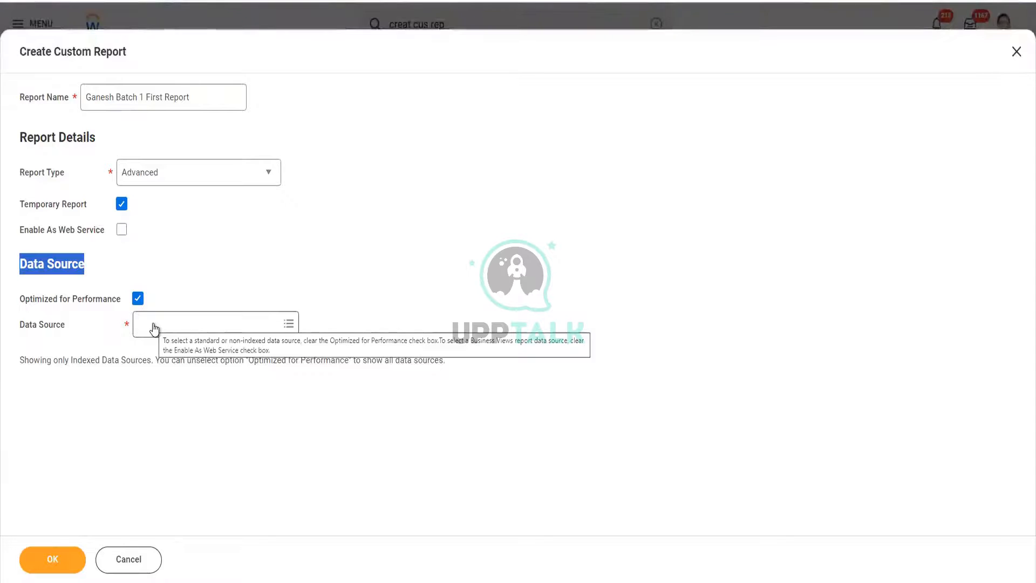
left_click_drag(22, 301, 143, 302)
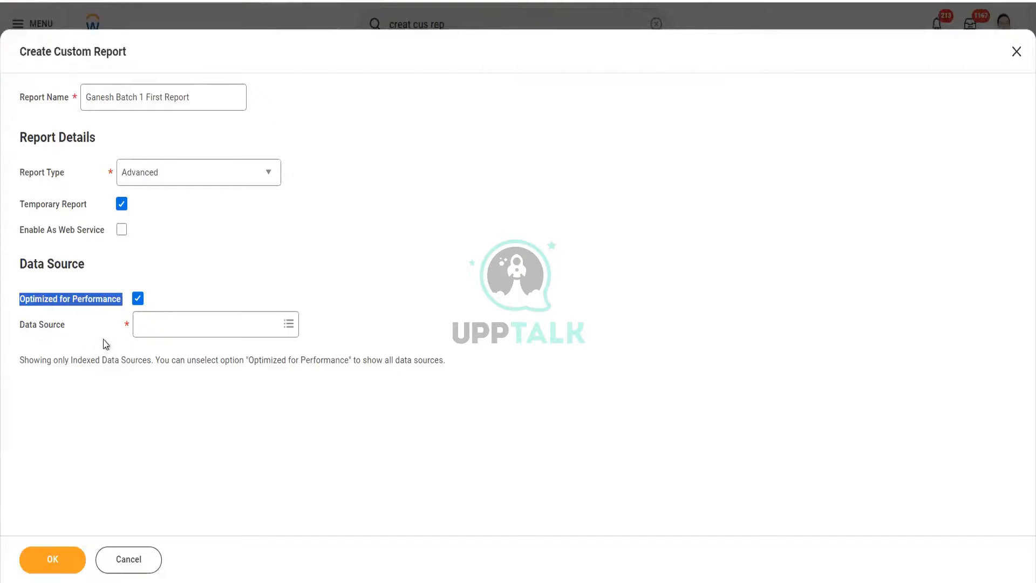
- Highlight the Optimized for Performance label above the Data Source field
mouse_move(108, 335)
left_click(19, 300)
left_click_drag(21, 302, 123, 304)
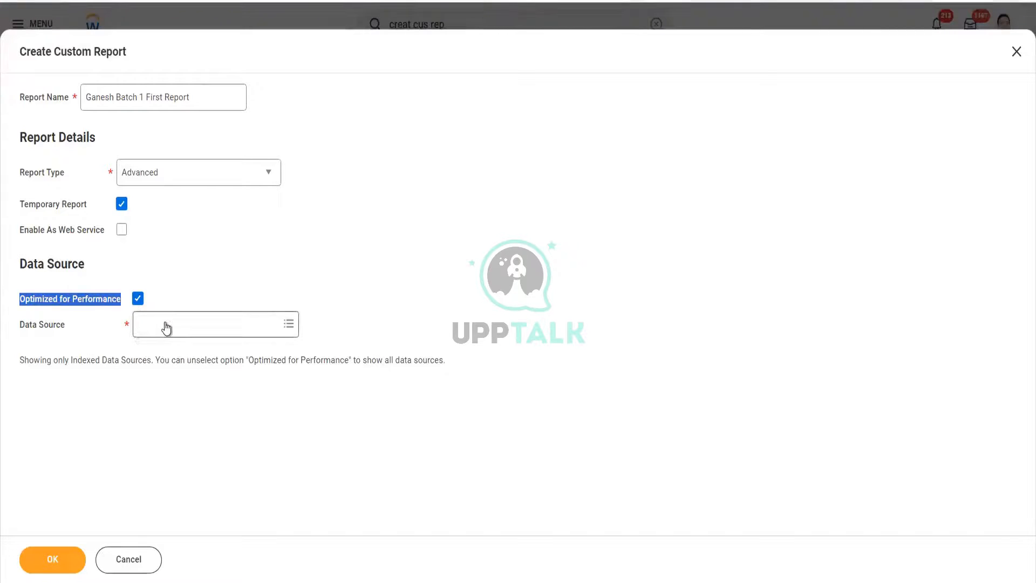
mouse_move(165, 328)
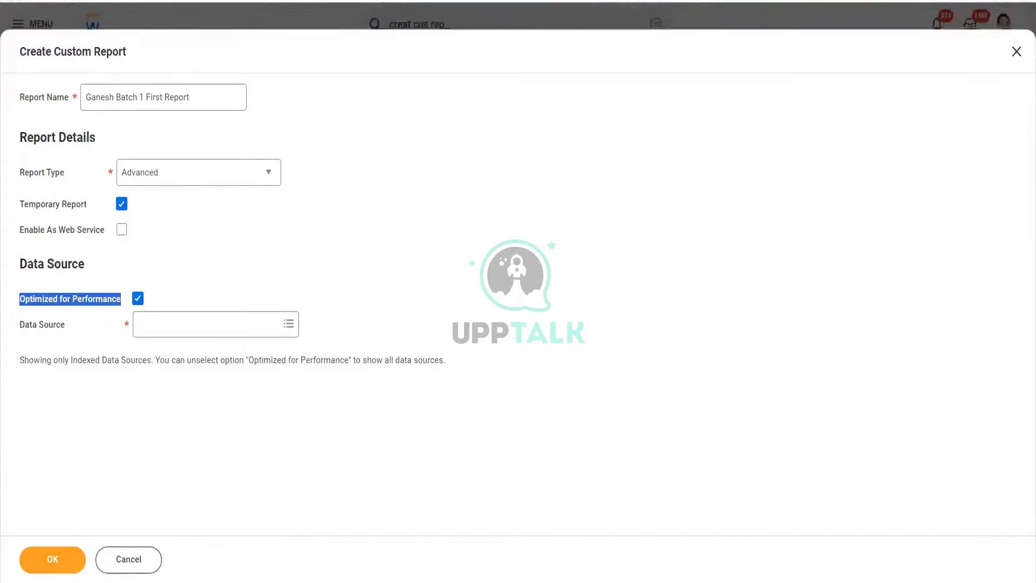
- Switch to the XML notes in Notepad and add the line "All Active and Terminated Workers => Standard Data source" below the Contextual Reporting list
type("l Ac")
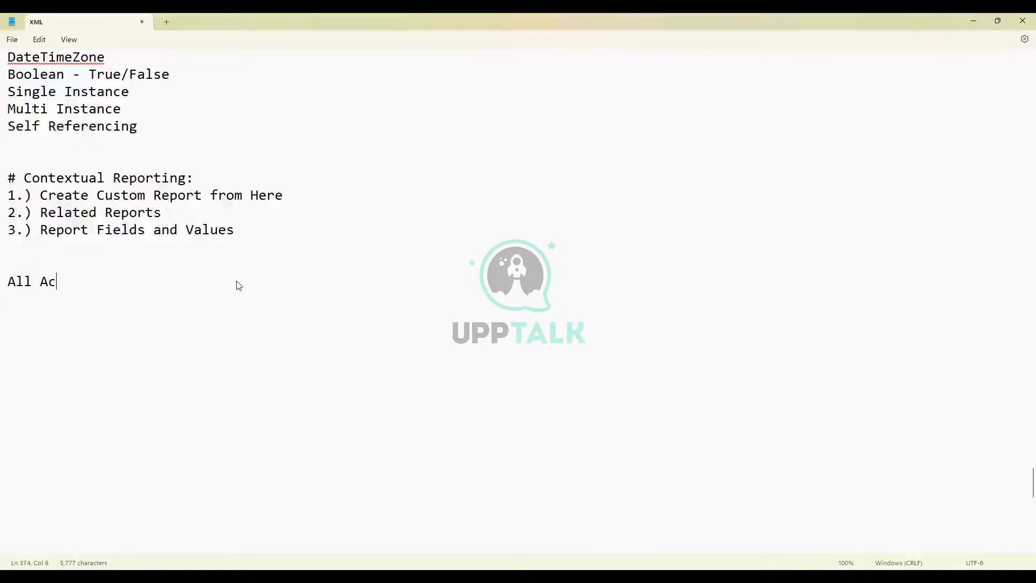
type("tive and Termina")
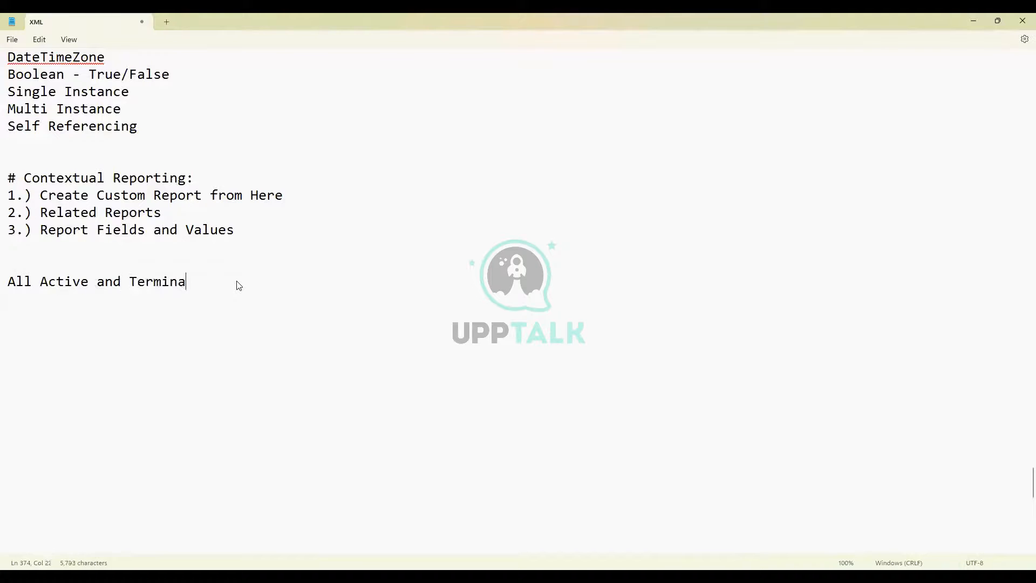
type("ted Workers => St")
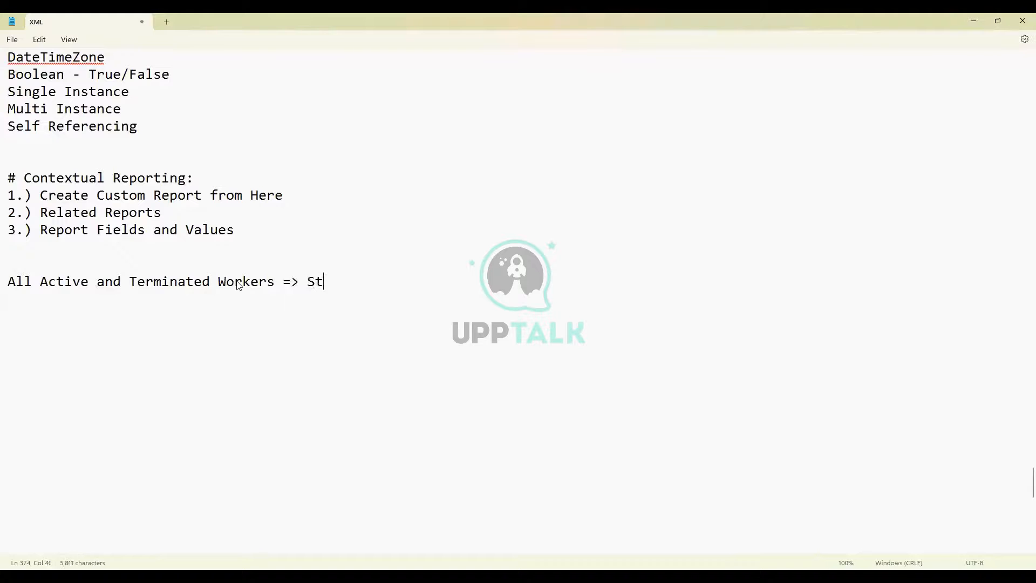
type("andard Data source")
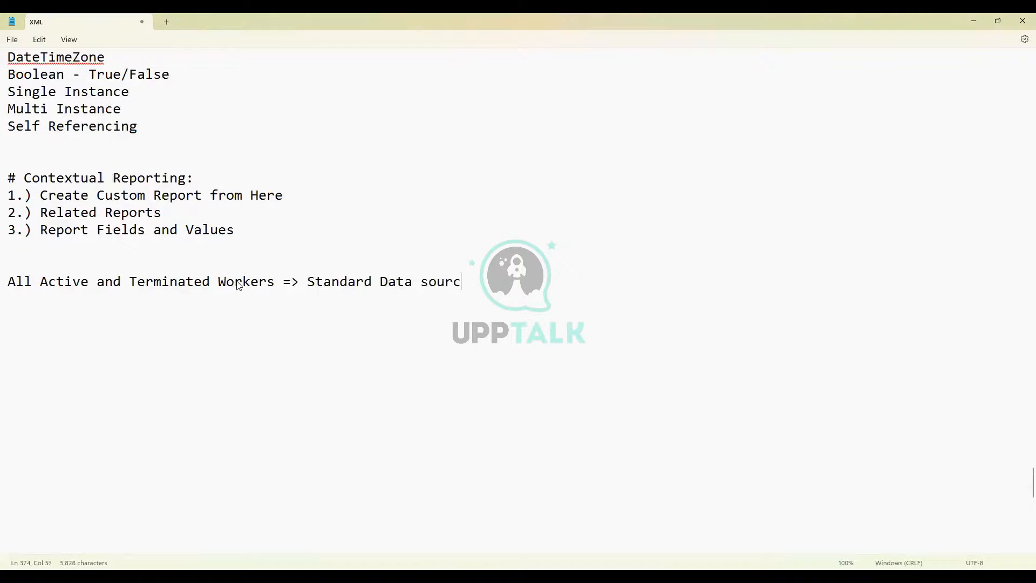
- Add the line "Worker for HCM Reporting => Indexed Data Source" below the standard data source note, separated by a blank line
key("Return")
key("Return")
type("Worker for")
key("BackSpace")
key("BackSpace")
key("BackSpace")
key("BackSpace")
type("for H")
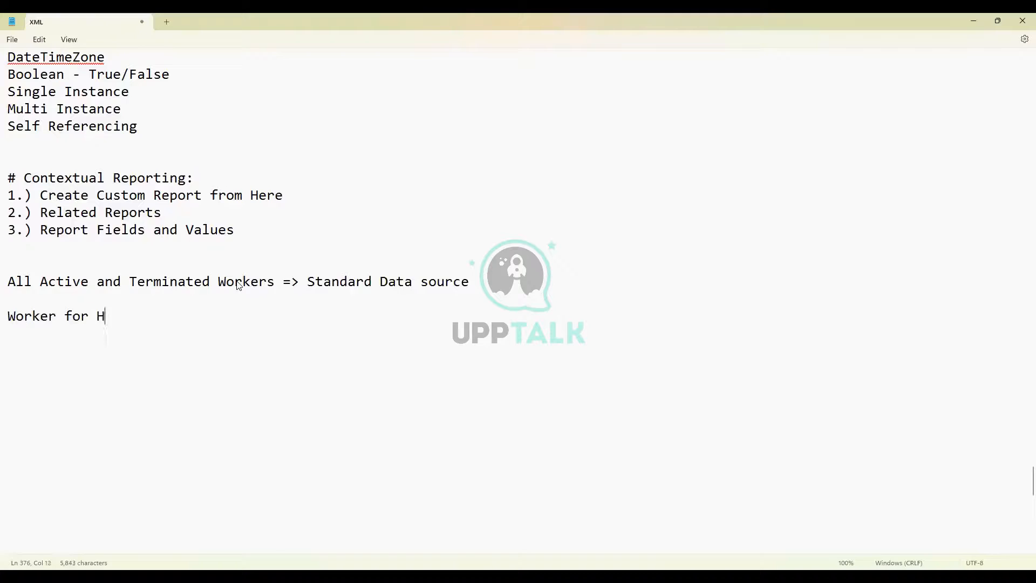
type("CM Reporting => I")
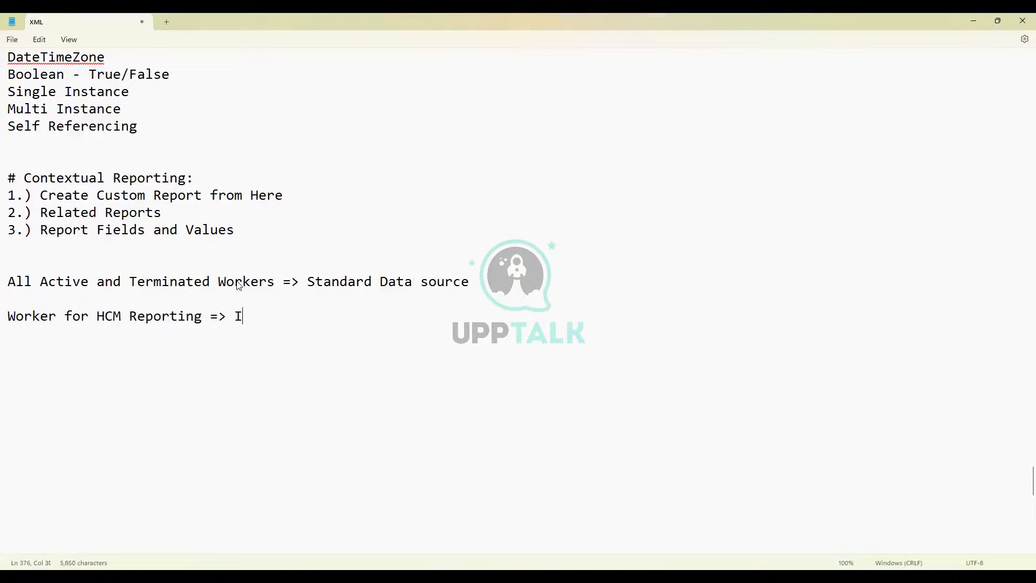
type("ndexed Data S")
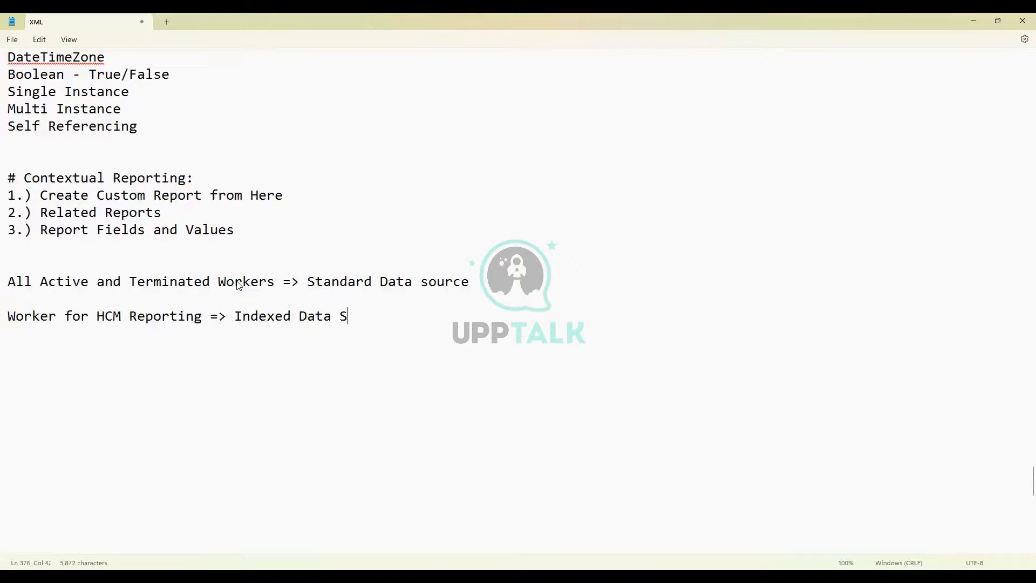
type("ource")
- Compare the two note lines on standard and indexed data sources by highlighting each in turn
left_click_drag(209, 323, 8, 315)
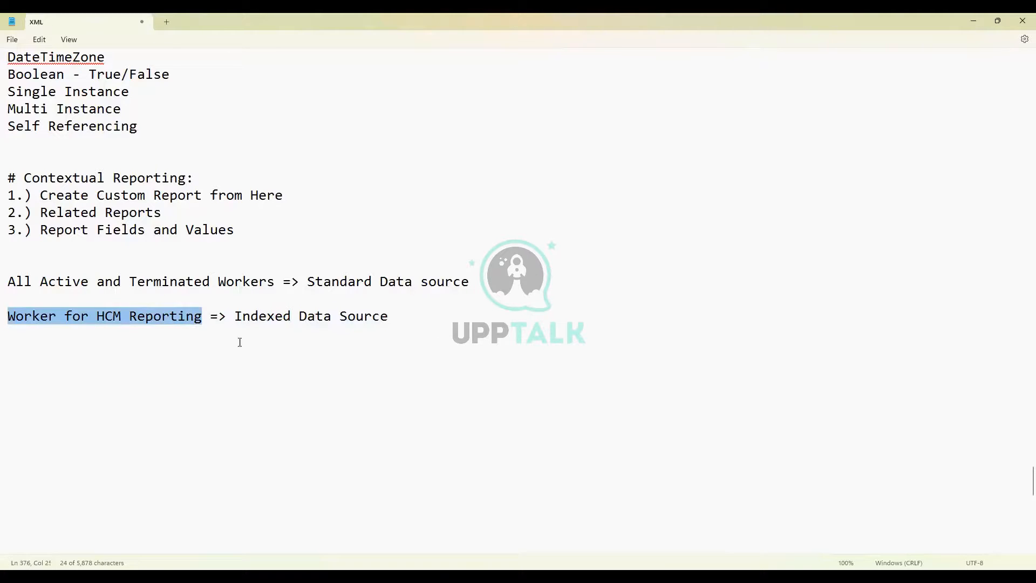
left_click(205, 316)
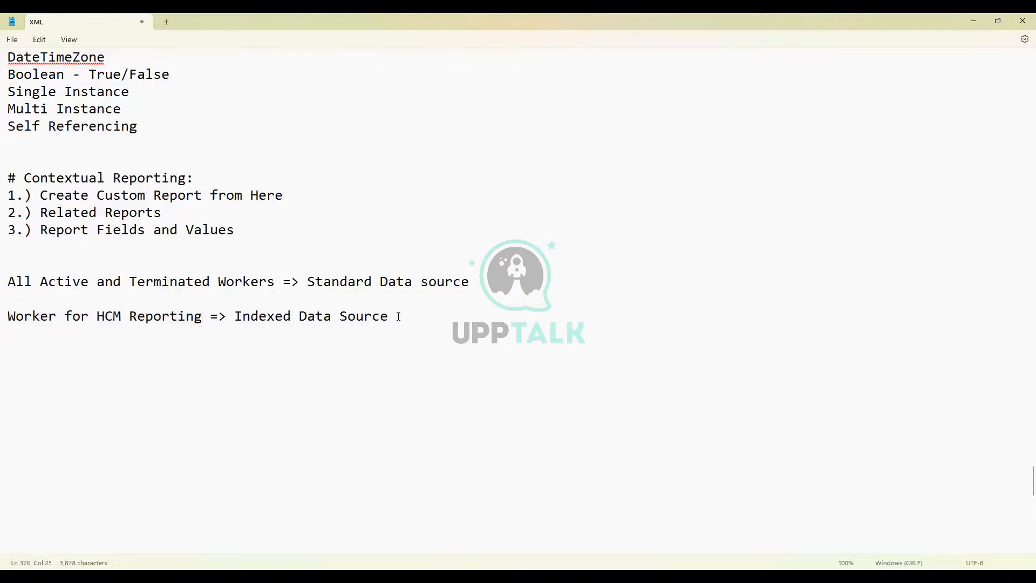
left_click_drag(390, 318, 205, 323)
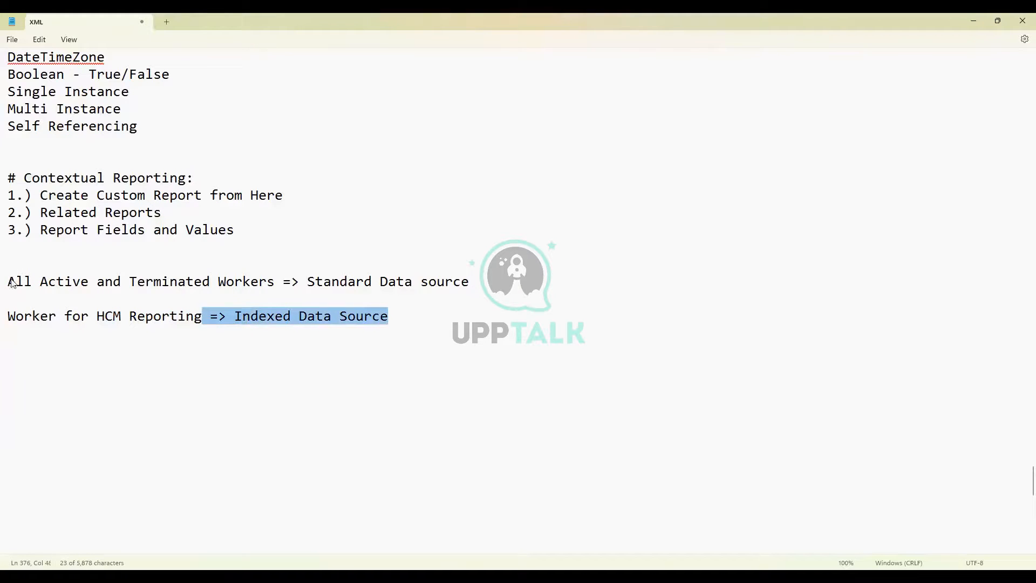
left_click_drag(10, 282, 274, 286)
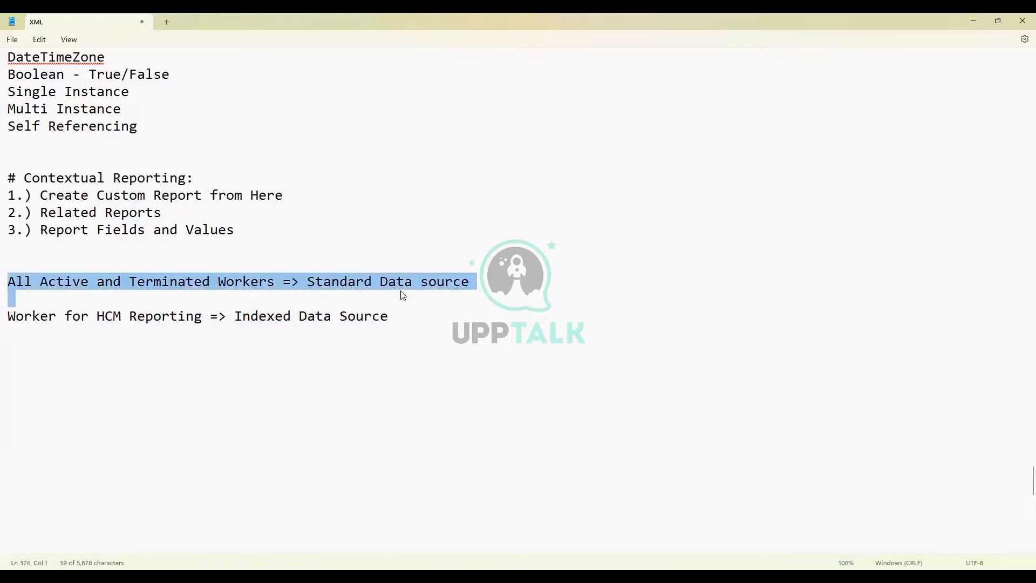
left_click_drag(25, 315, 260, 317)
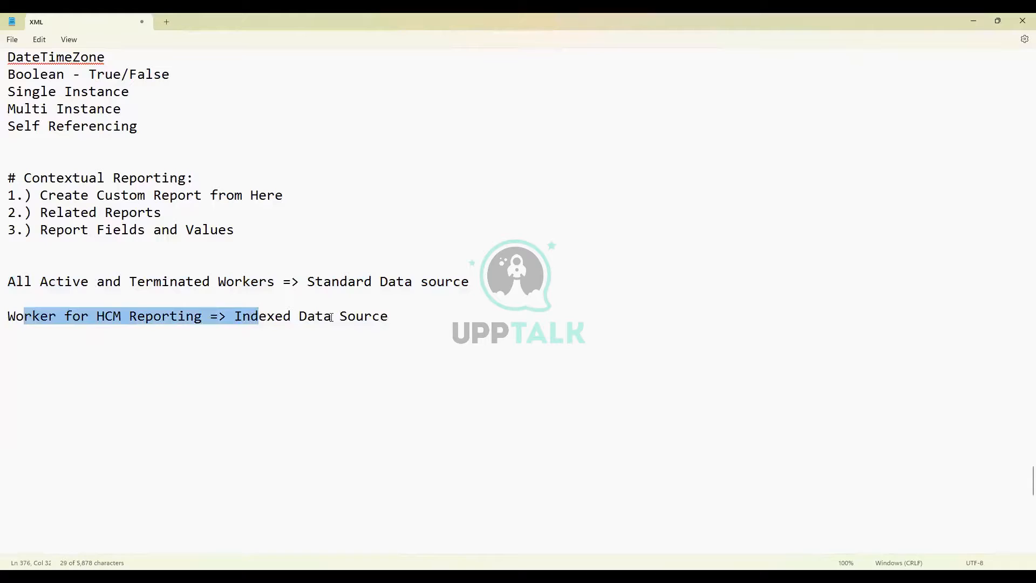
left_click(12, 313)
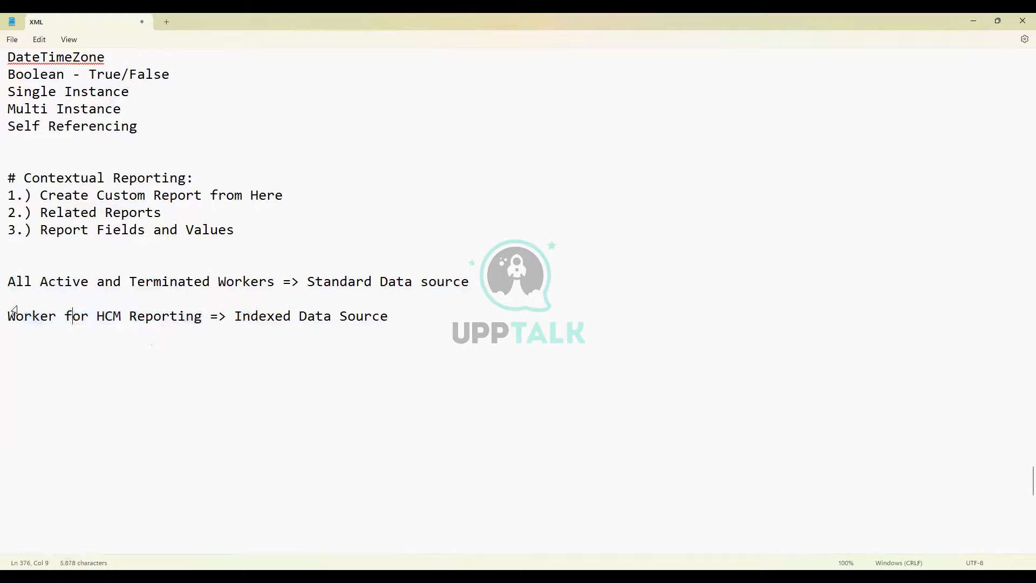
left_click_drag(11, 313, 238, 320)
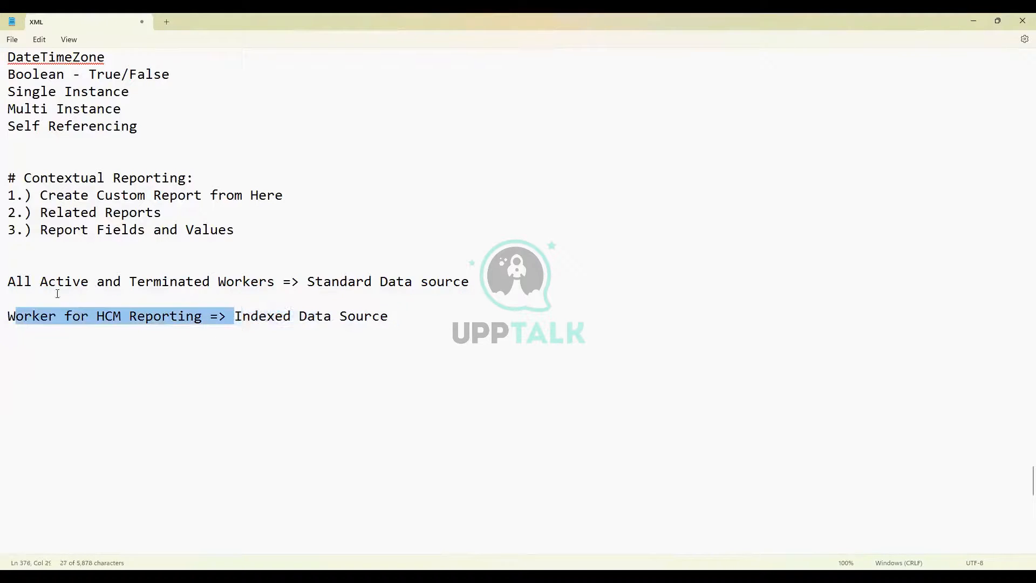
mouse_move(10, 280)
left_mouse_down()
mouse_move(209, 273)
mouse_move(16, 281)
left_mouse_up()
left_click_drag(281, 276, 290, 281)
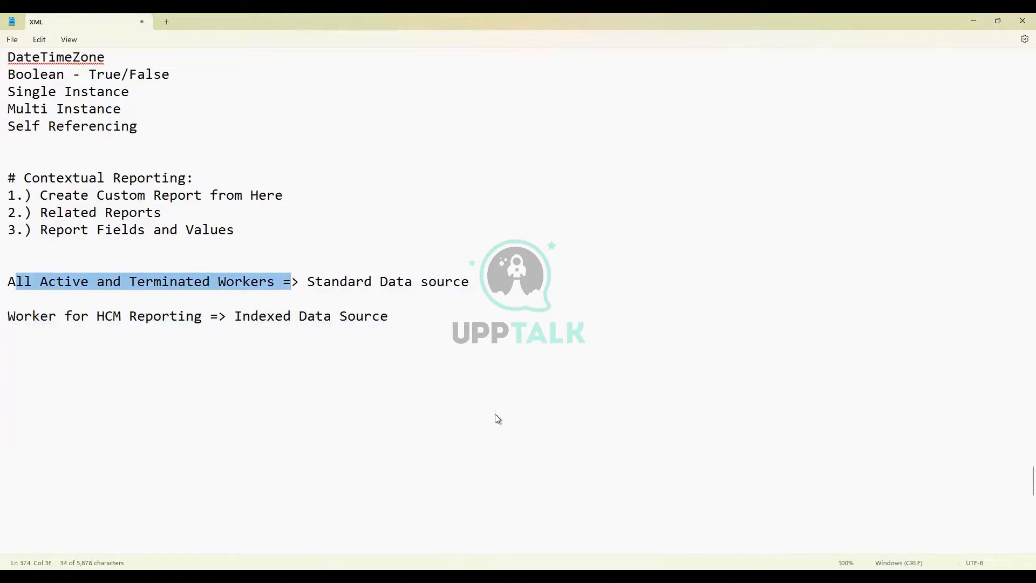
- Switch back to Workday and set the custom report's data source to Workers for HCM Reporting
key("alt+Tab")
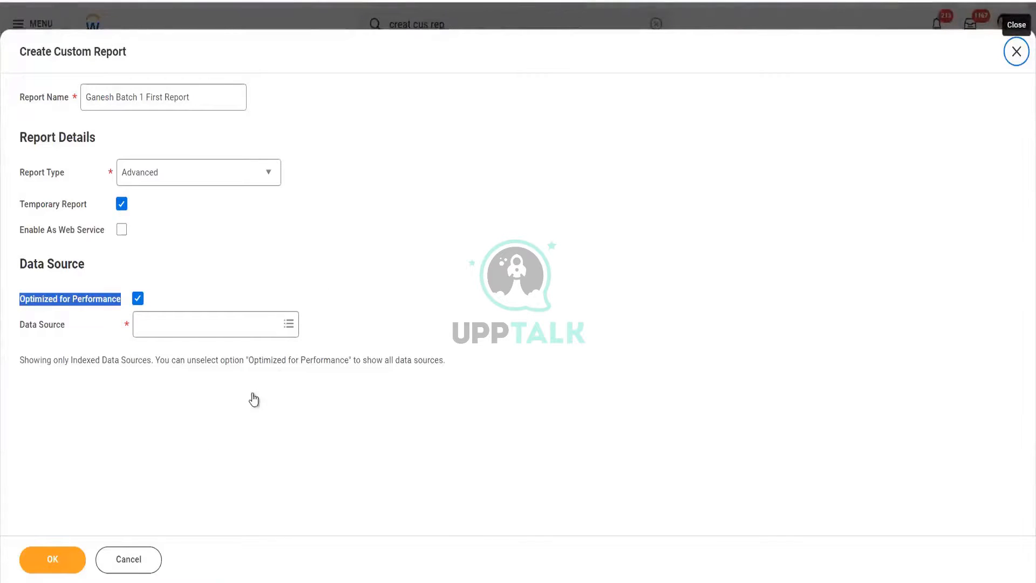
left_click(165, 325)
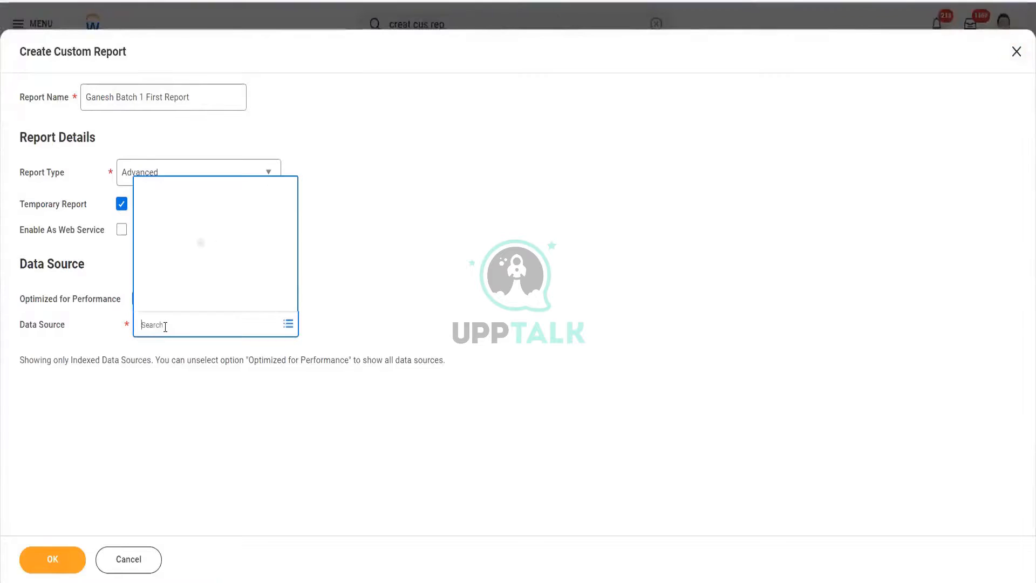
type("Weark")
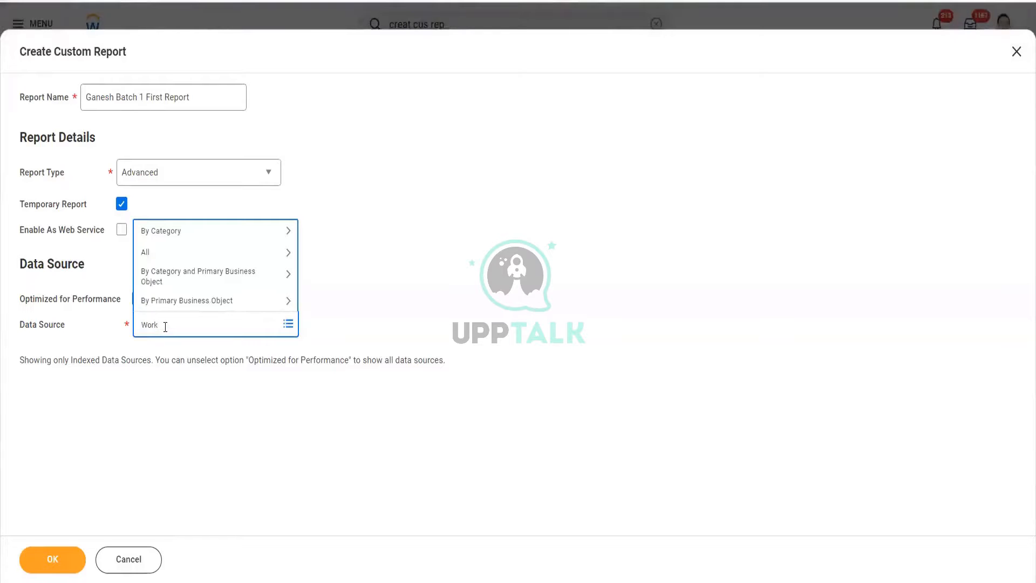
type("er for hcm repor")
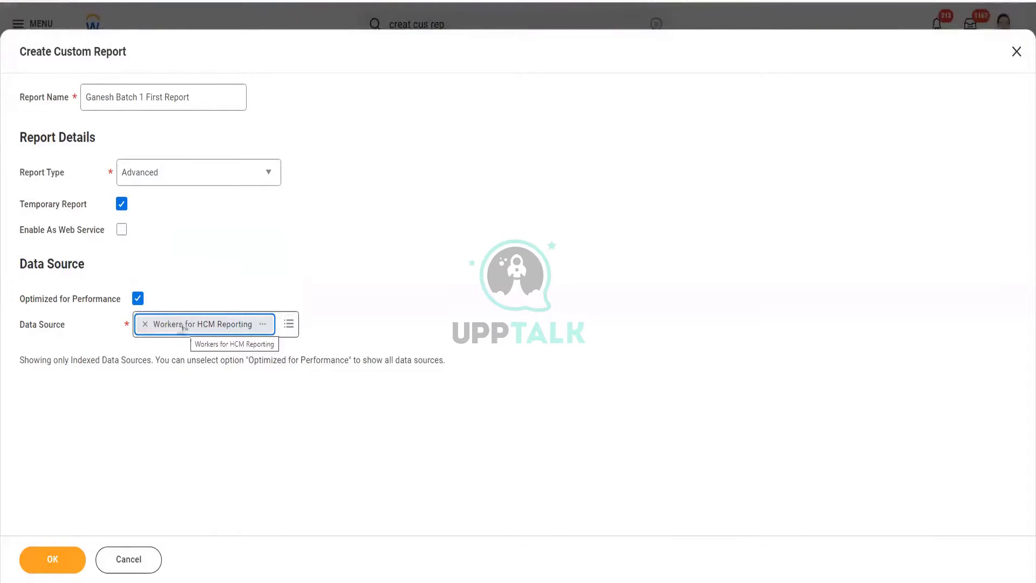
- Examine the details of the Workers for HCM Reporting data source, including its description and data source type, and close them
left_click_drag(60, 299, 136, 305)
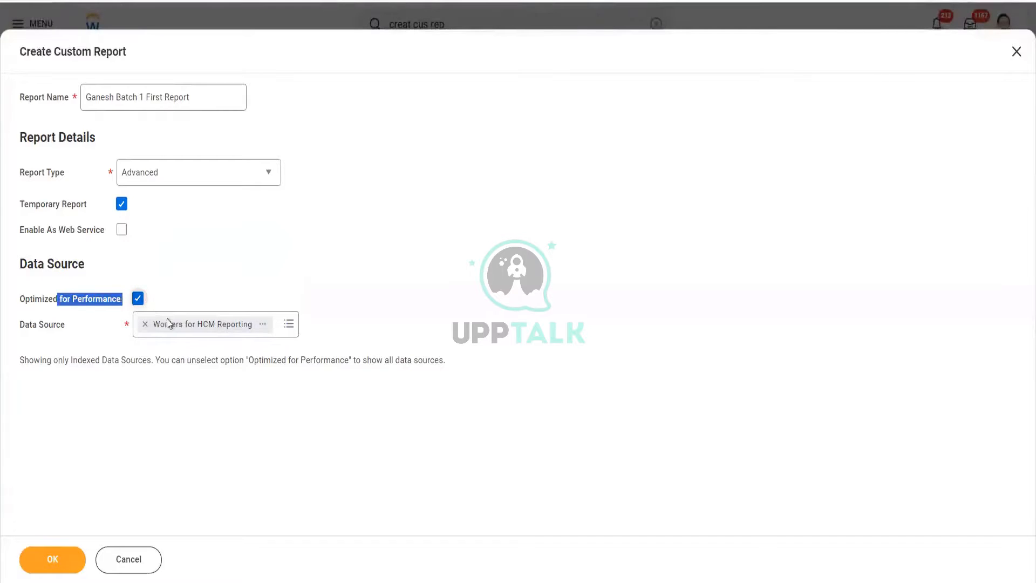
left_click(263, 325)
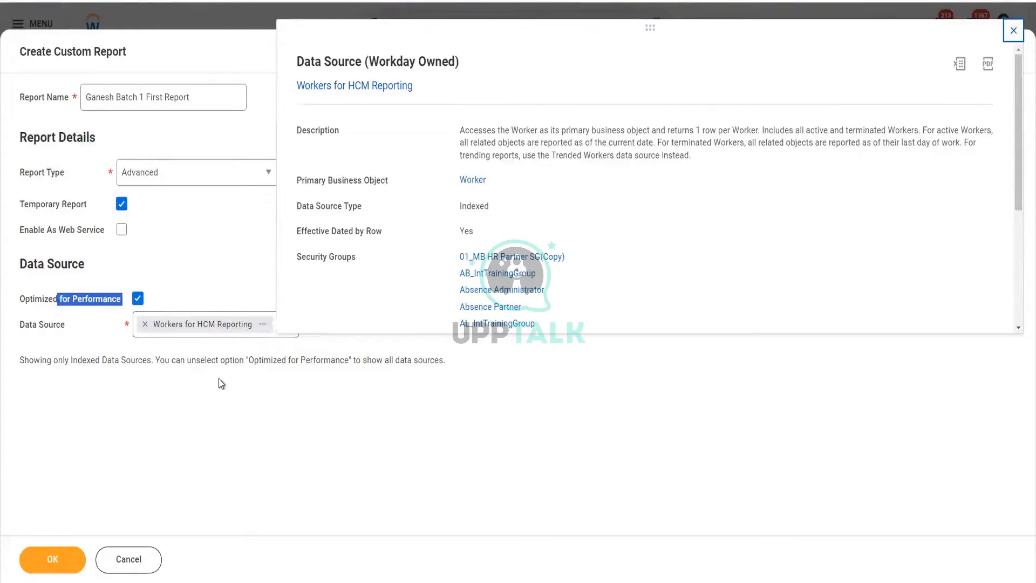
left_click(250, 403)
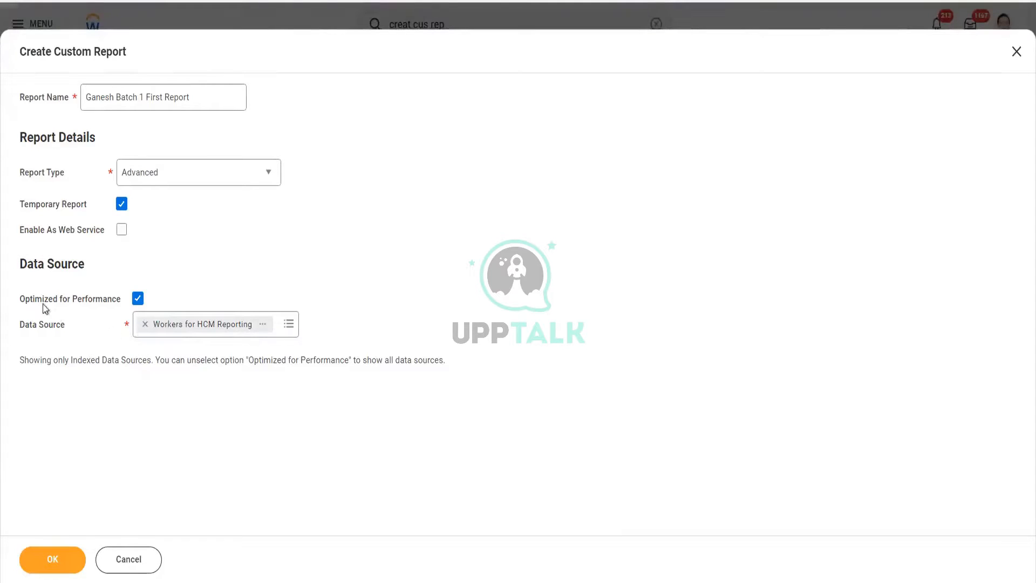
- Clear and re-enable Optimized for Performance repeatedly to read the alert about non-indexed data sources and fields
left_click(95, 302)
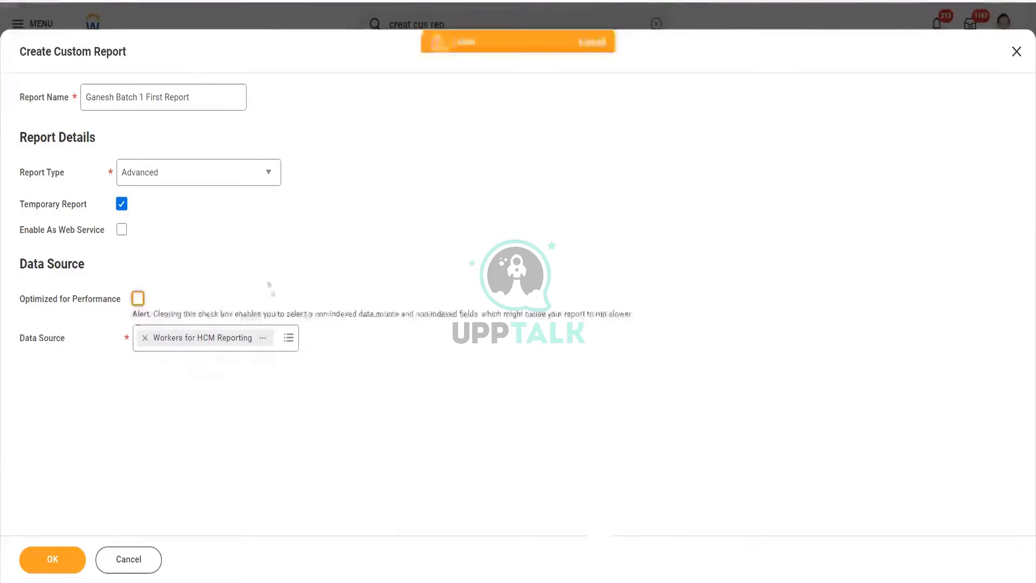
left_click(138, 298)
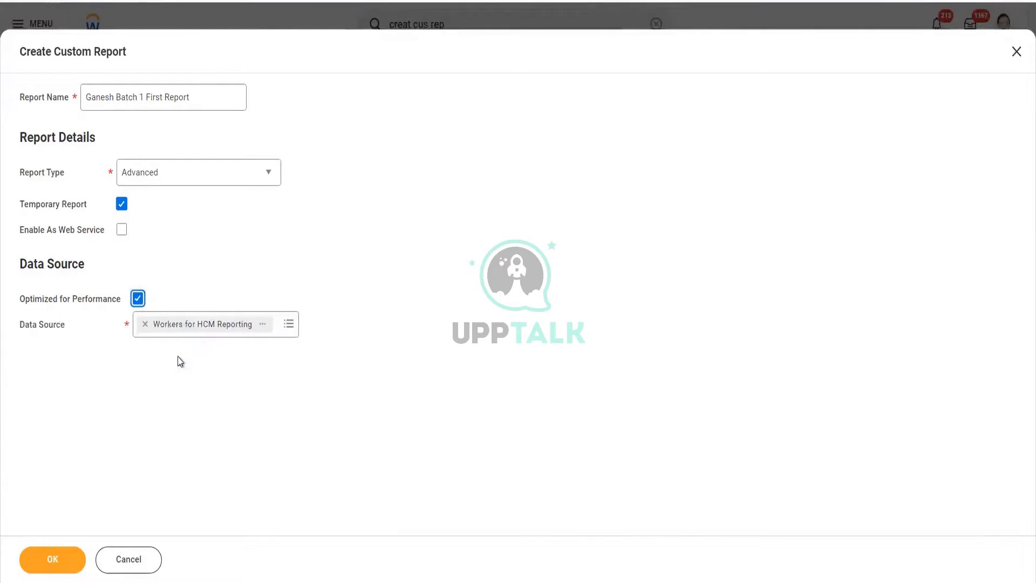
left_click(138, 298)
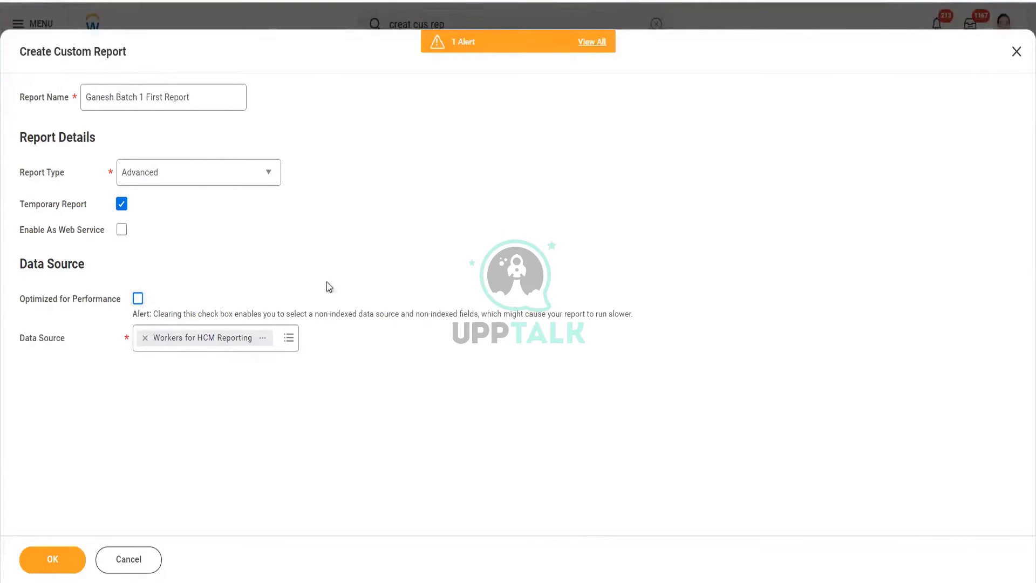
left_click(138, 298)
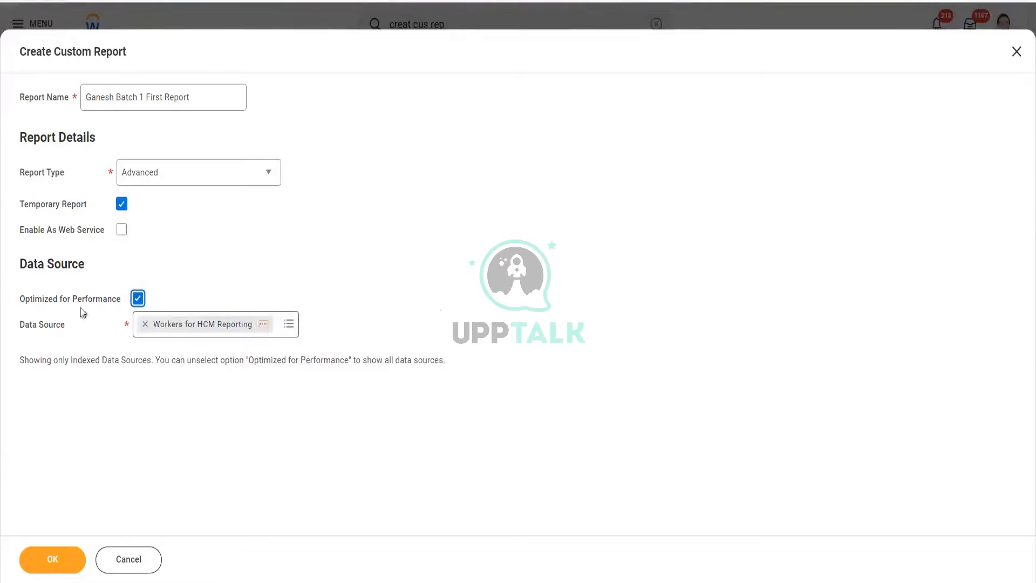
left_click_drag(24, 304, 122, 306)
left_click(170, 294)
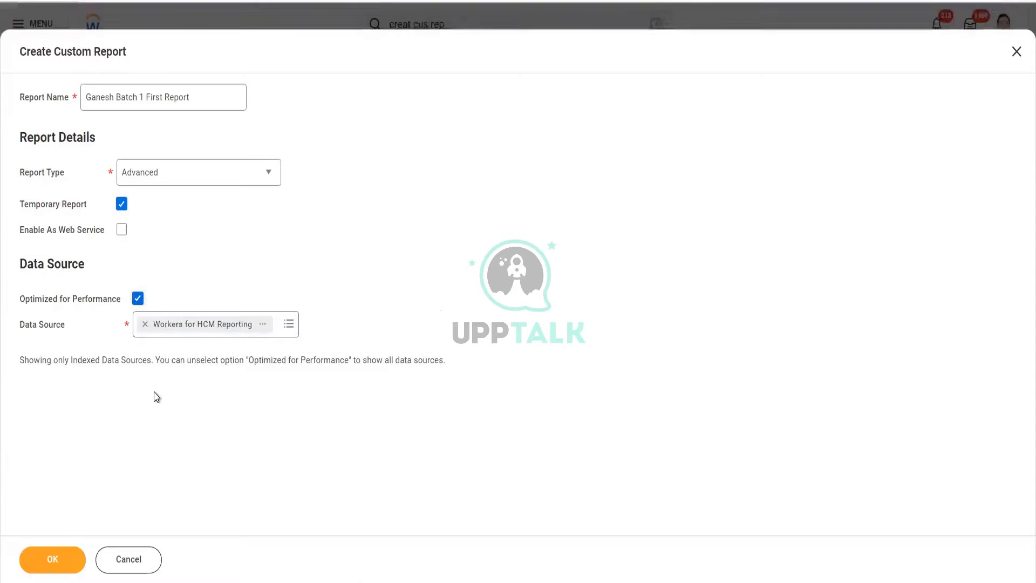
left_click(138, 299)
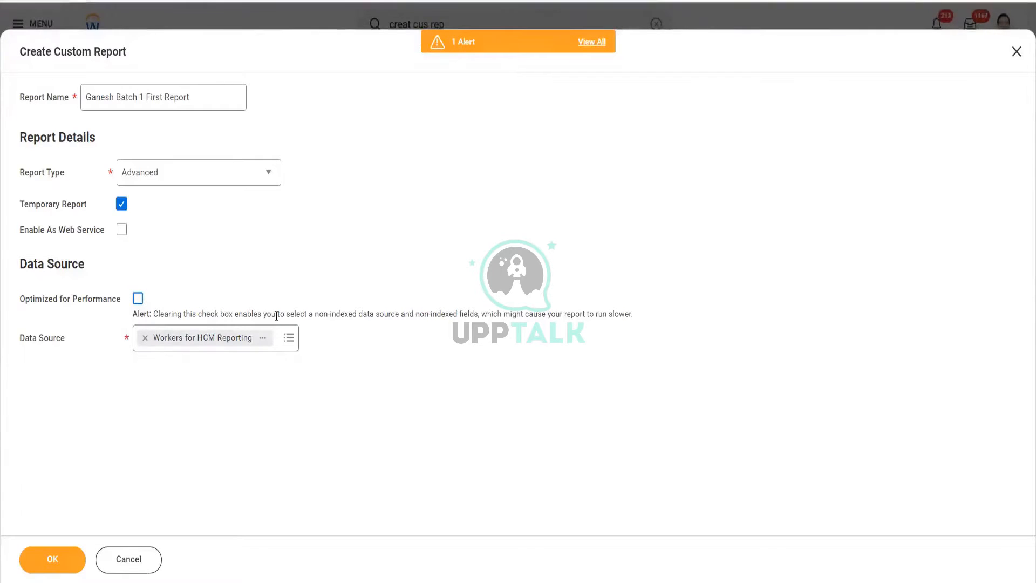
left_click_drag(276, 316, 589, 313)
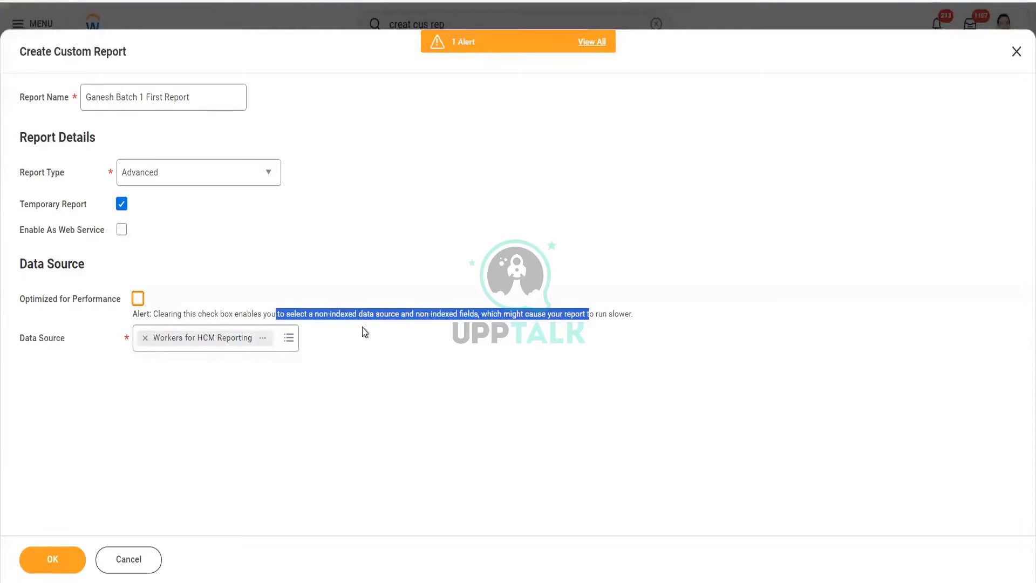
left_click(138, 298)
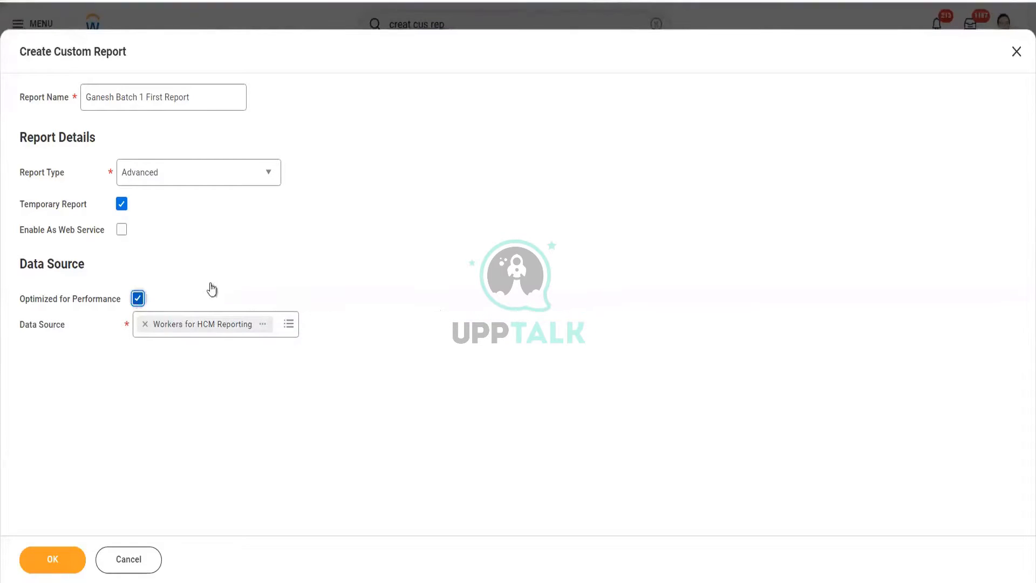
- Create the temporary custom report and open its advanced options at the Report Performance section
left_click(64, 559)
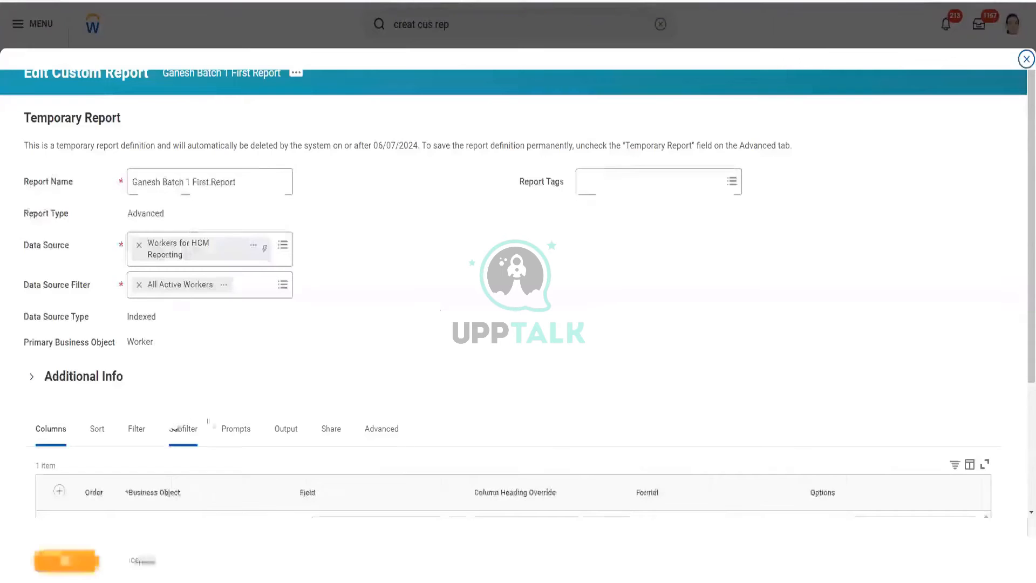
scroll(348, 344, "down", 3)
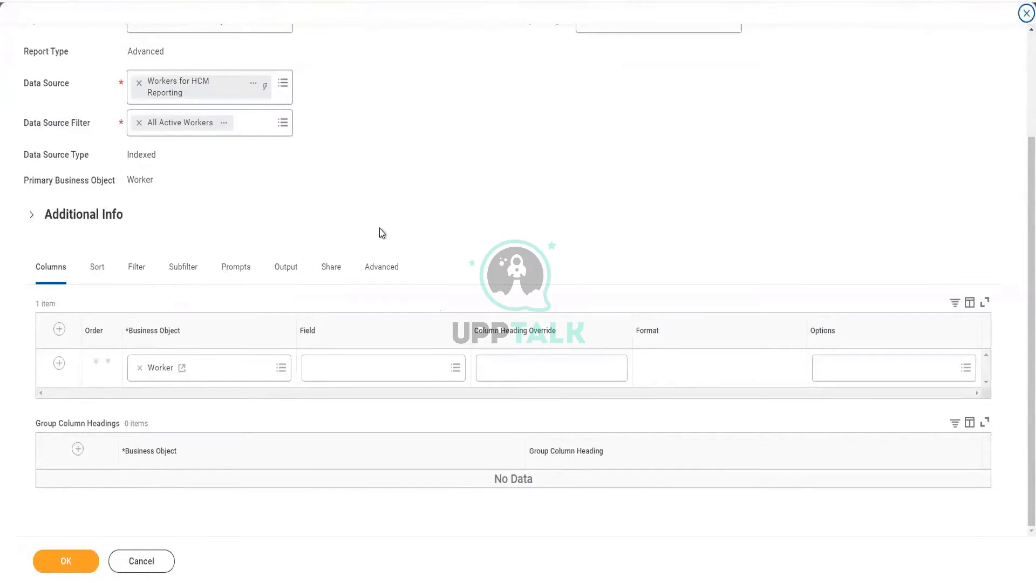
left_click(383, 268)
scroll(243, 294, "down", 1)
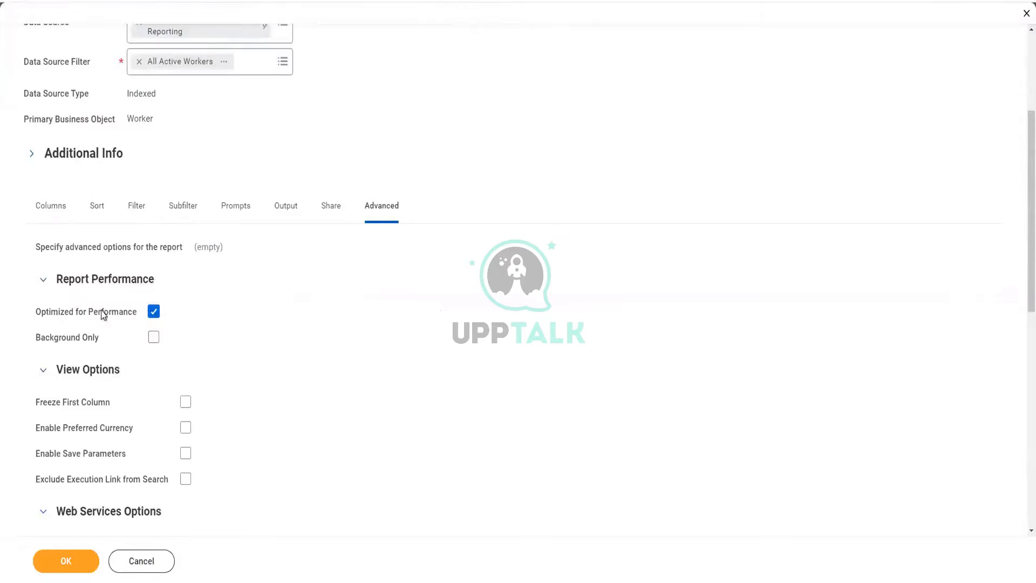
- Clear Optimized for Performance in the report's performance options and read the alert about non-indexed data sources and fields
left_click(154, 313)
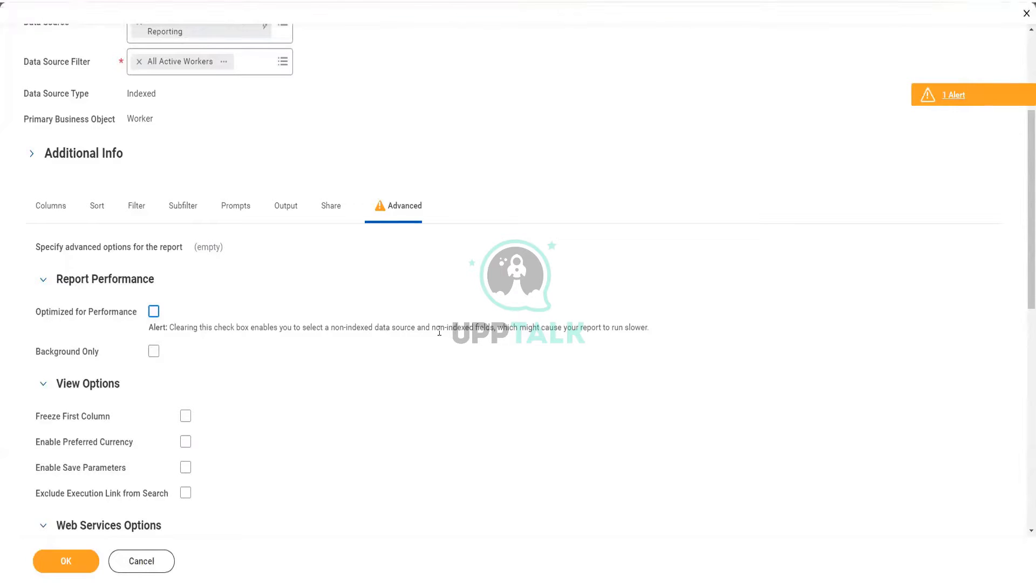
left_click_drag(438, 327, 576, 327)
left_click_drag(512, 327, 646, 327)
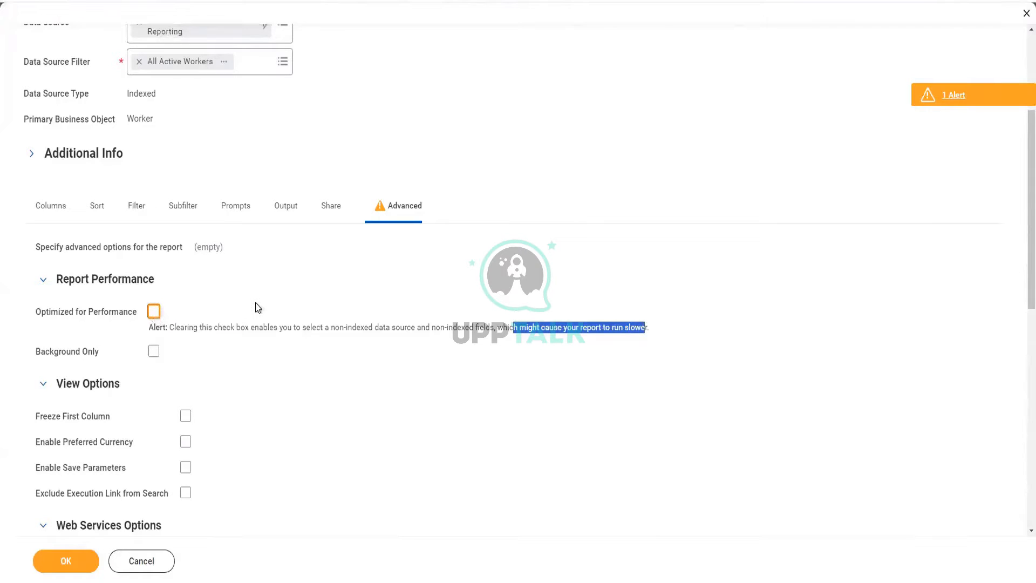
- Set First Name as the field of the Worker row in the report's columns
left_click(56, 209)
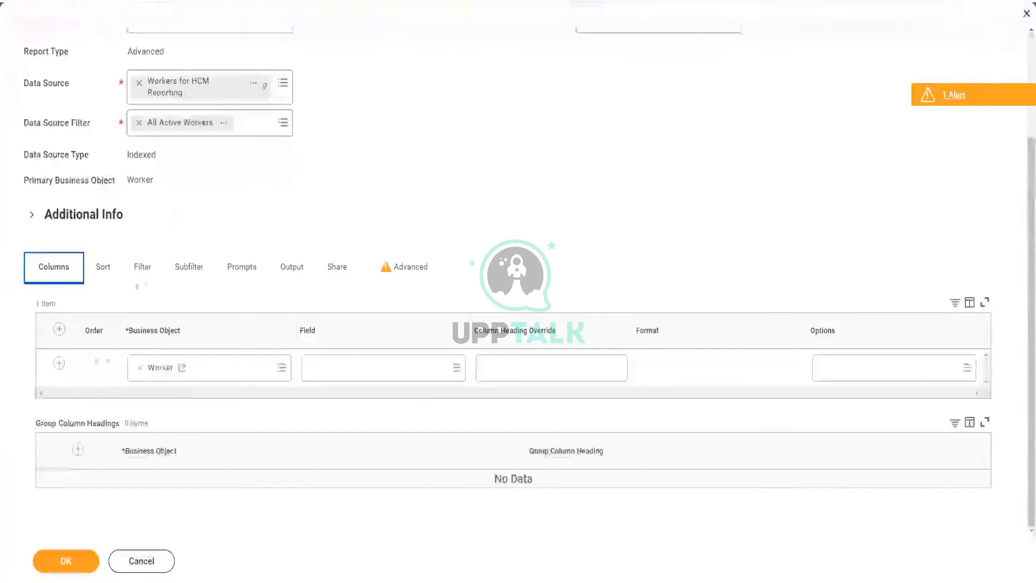
scroll(103, 226, "up", 3)
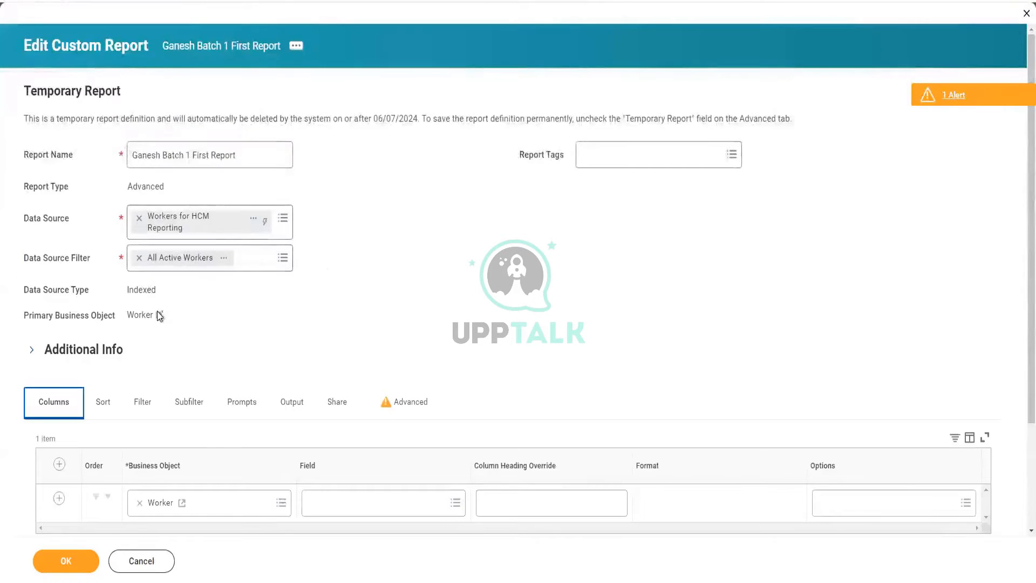
scroll(159, 316, "down", 3)
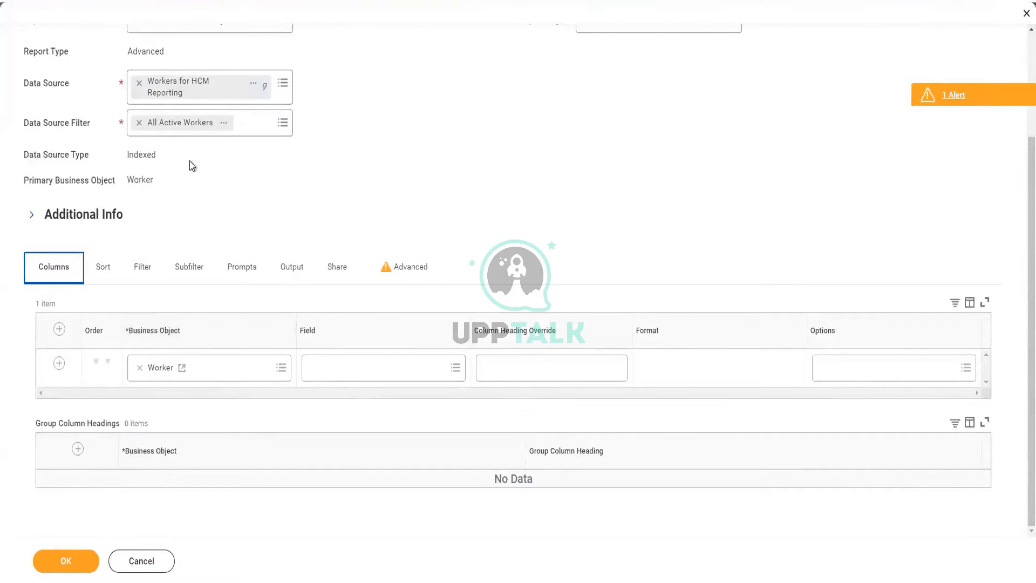
scroll(190, 166, "up", 1)
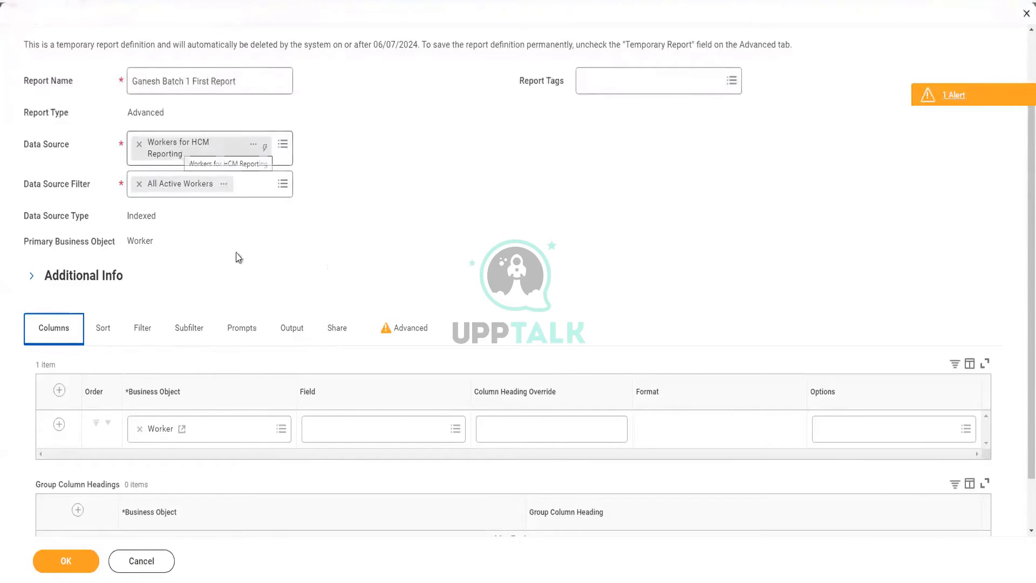
scroll(236, 253, "down", 2)
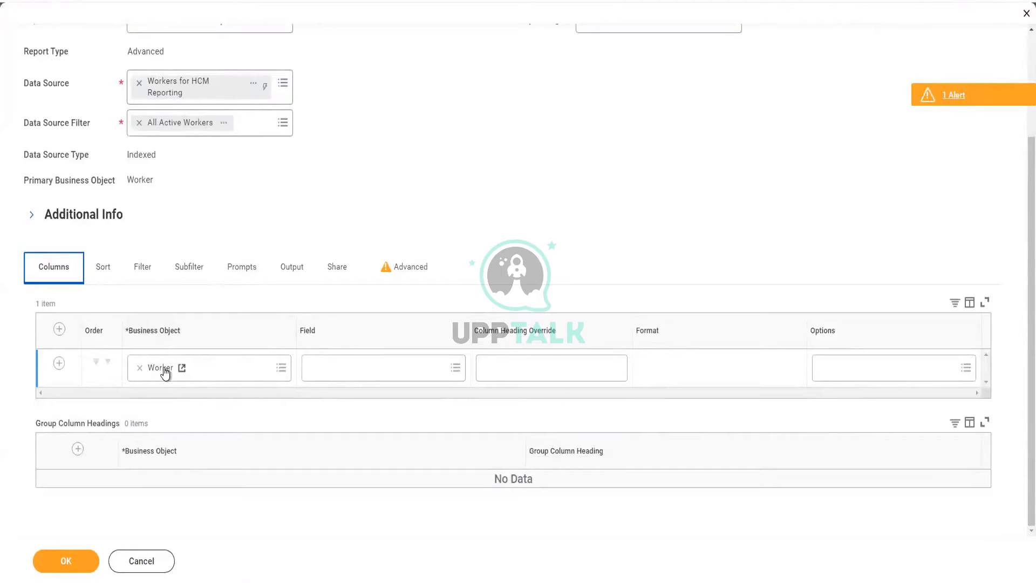
left_click(326, 376)
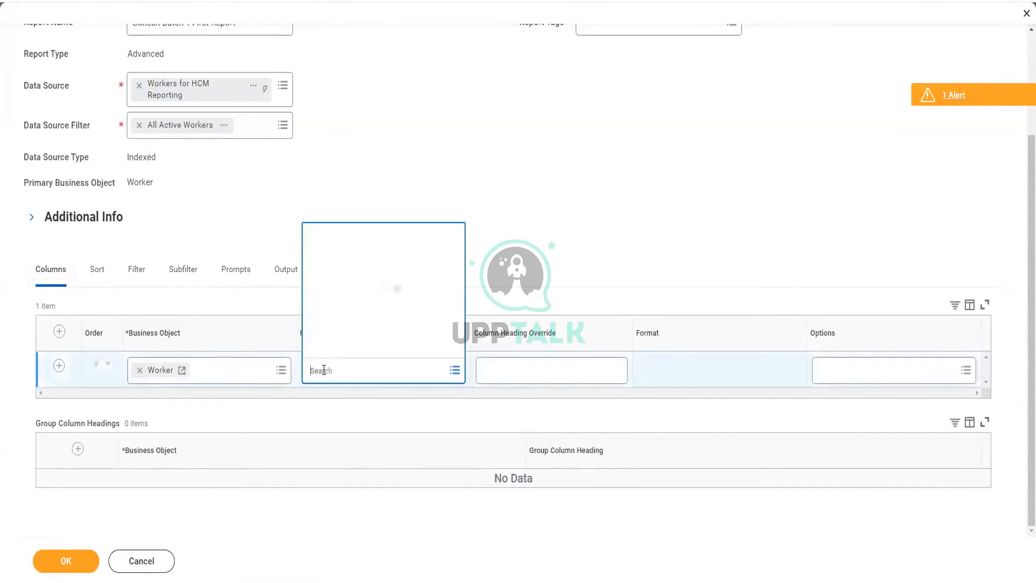
type("first nam")
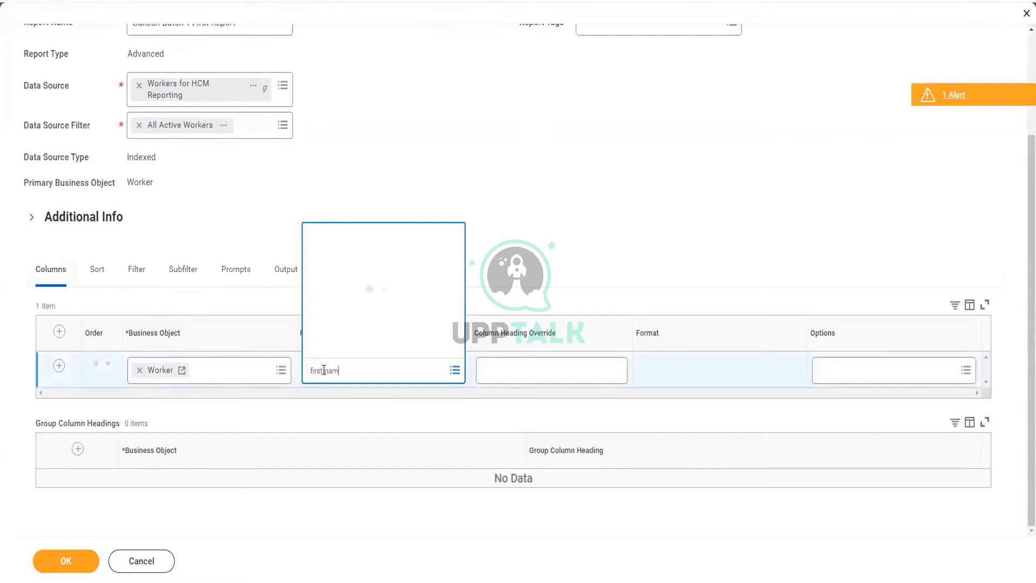
type("e")
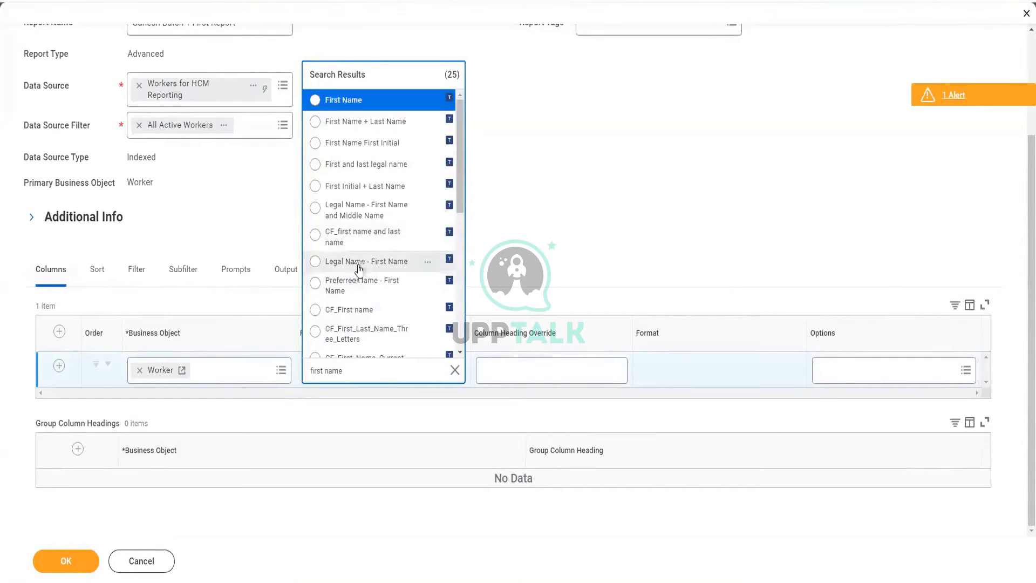
left_click(344, 101)
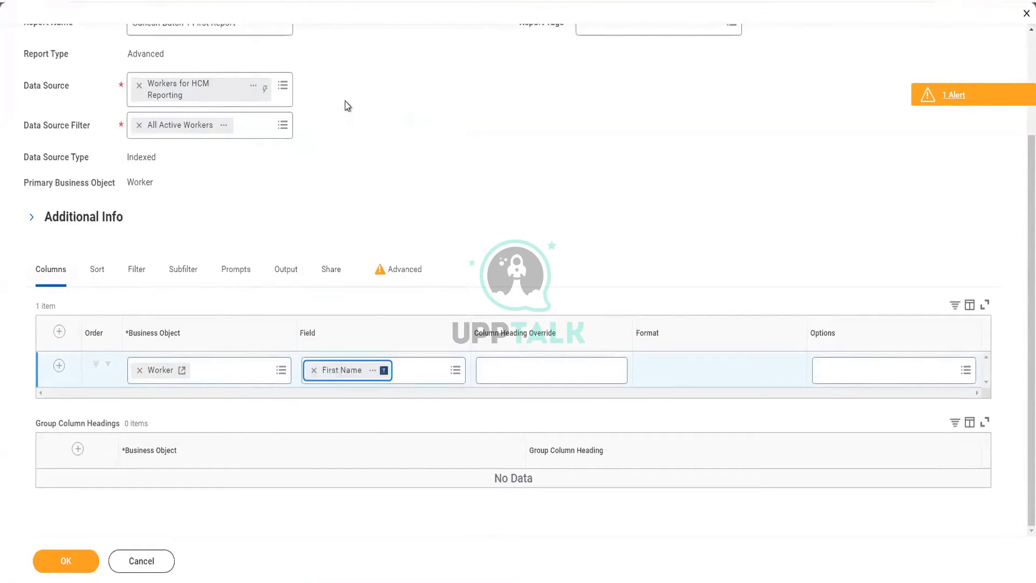
- Add a second Worker row to the report's columns and search its field for "last name"
left_click(60, 366)
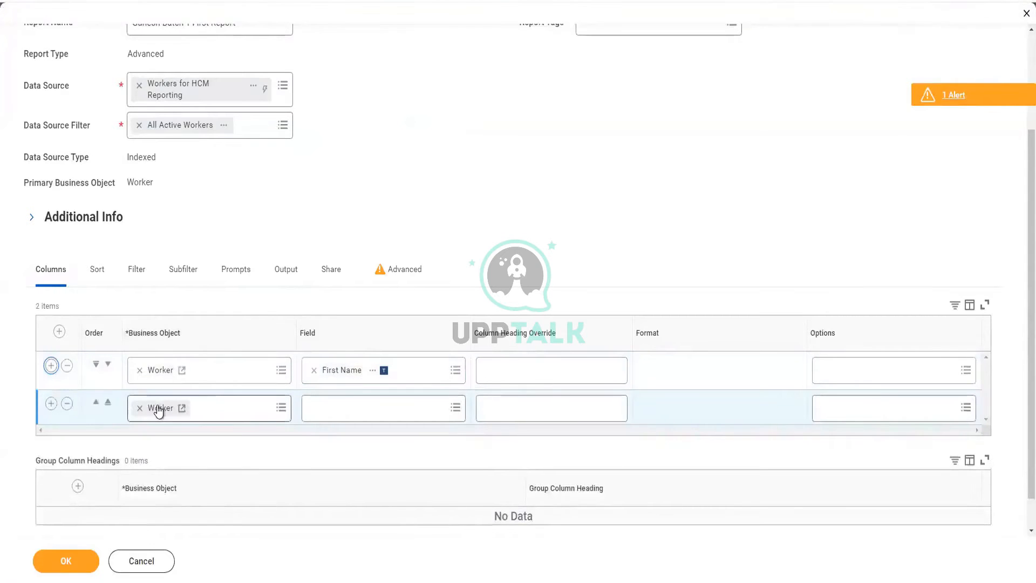
left_click(377, 412)
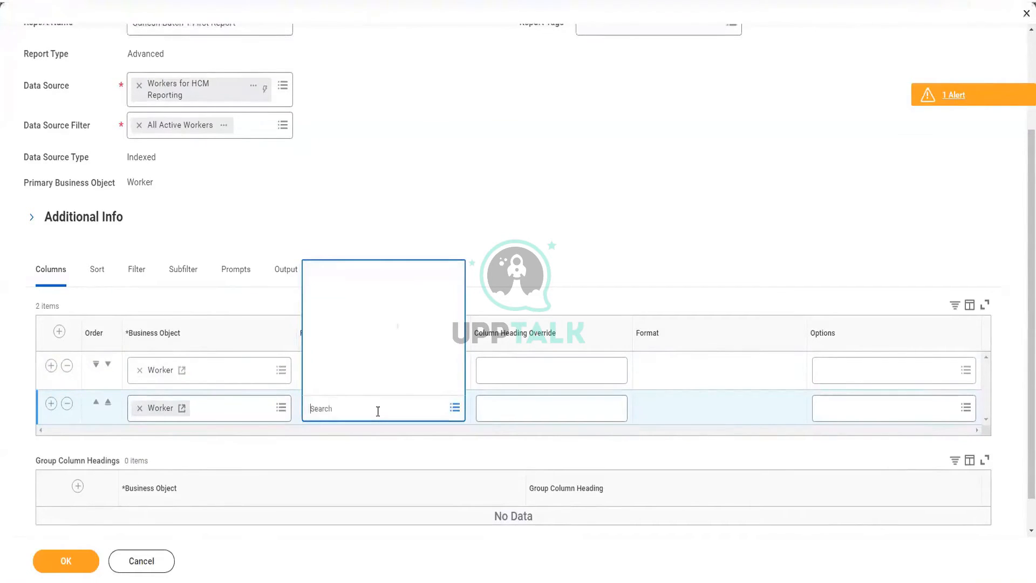
type("last name")
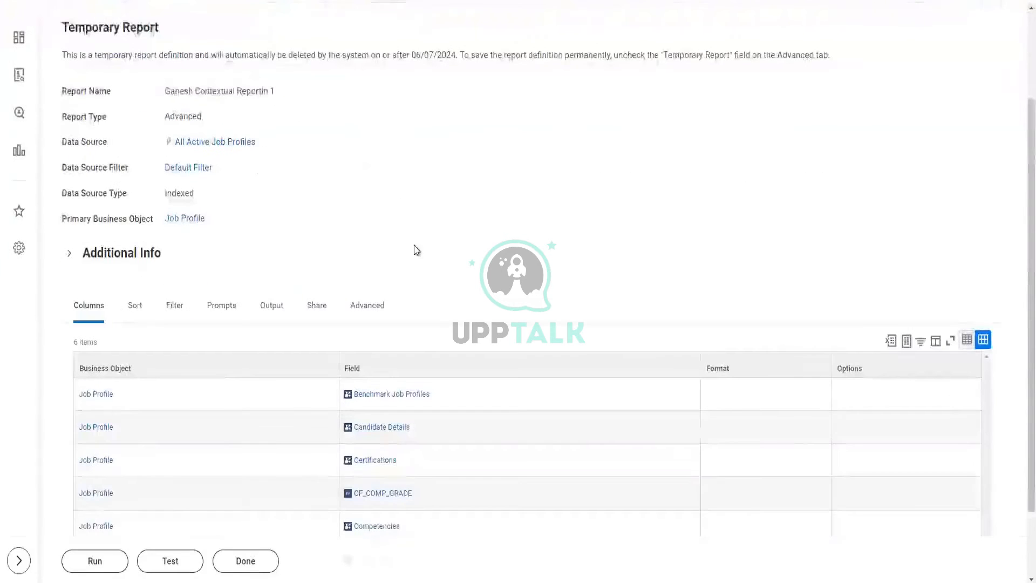
- Examine the details of the Candidate Details field in the job profile report's columns, including its description
scroll(415, 250, "down", 2)
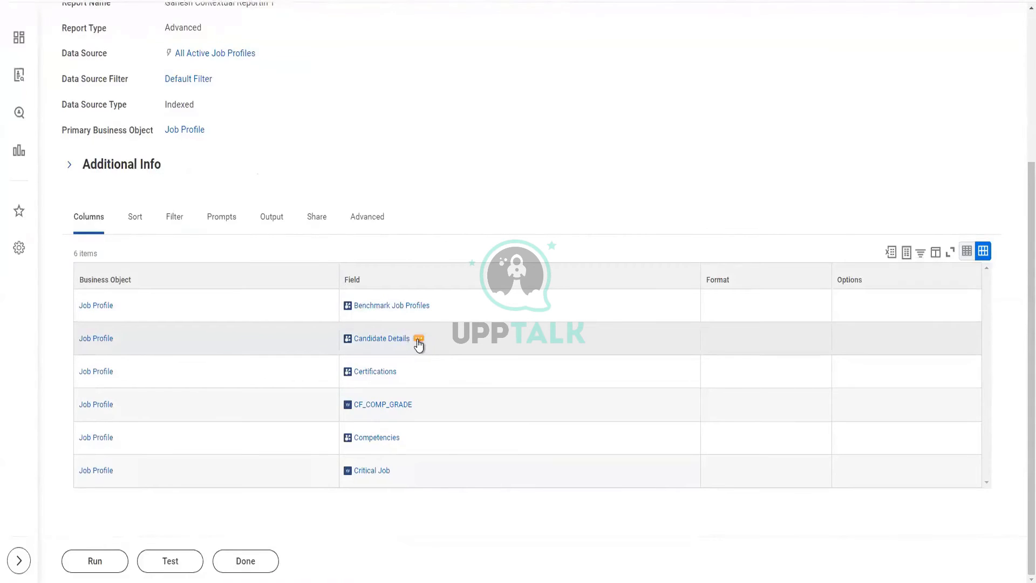
left_click(418, 340)
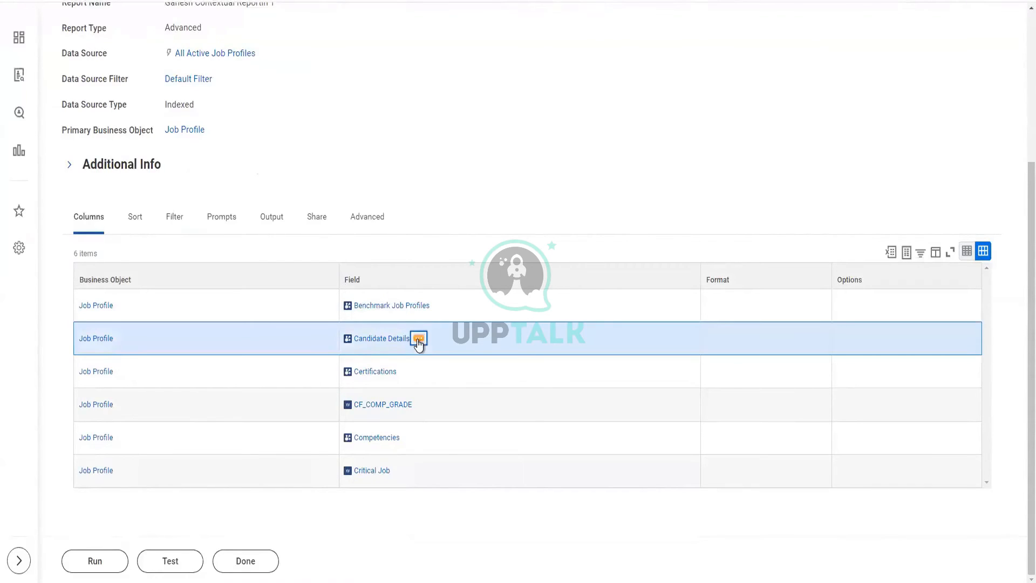
mouse_move(458, 309)
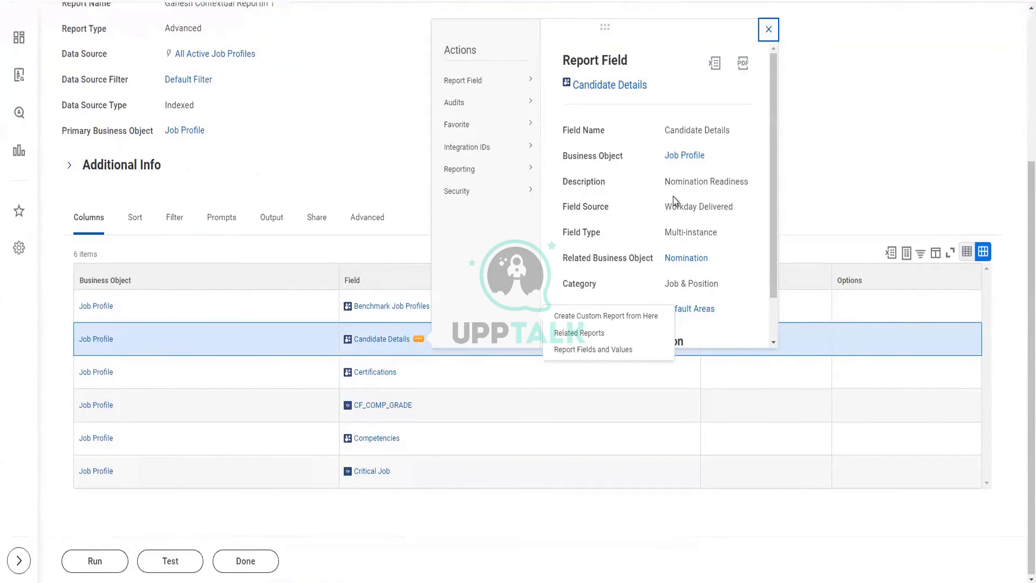
left_click_drag(666, 181, 749, 184)
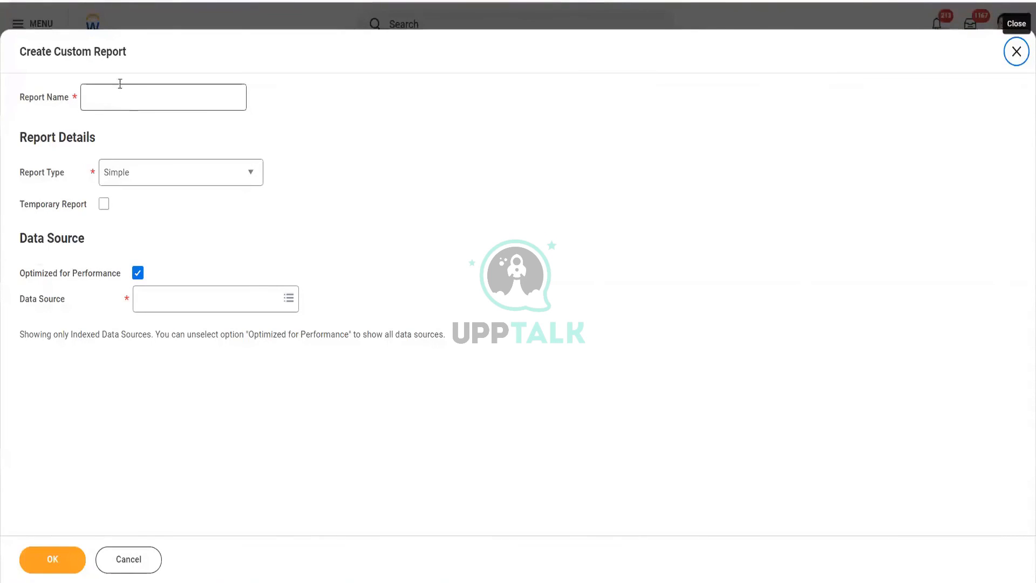
left_click_drag(21, 50, 132, 56)
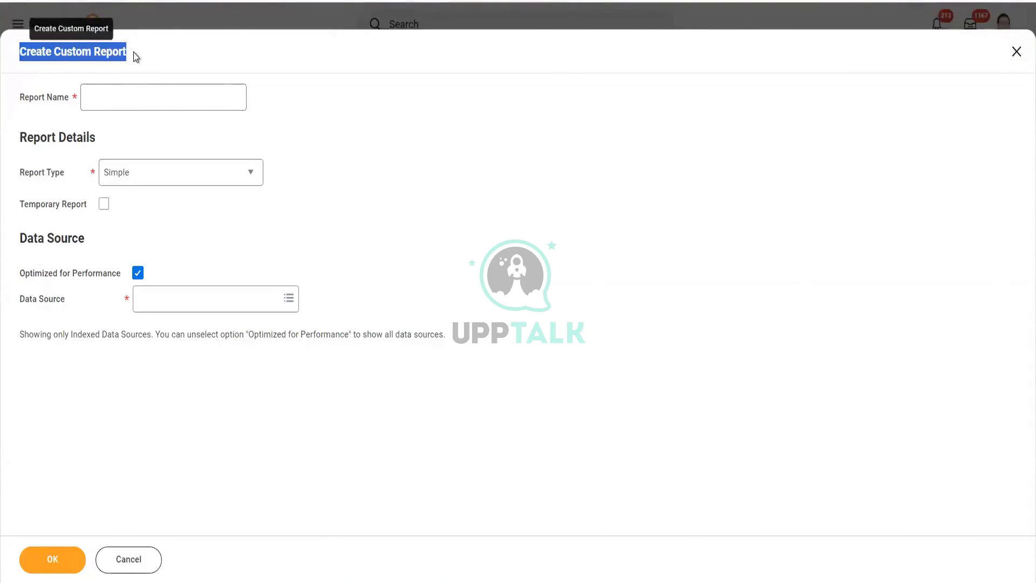